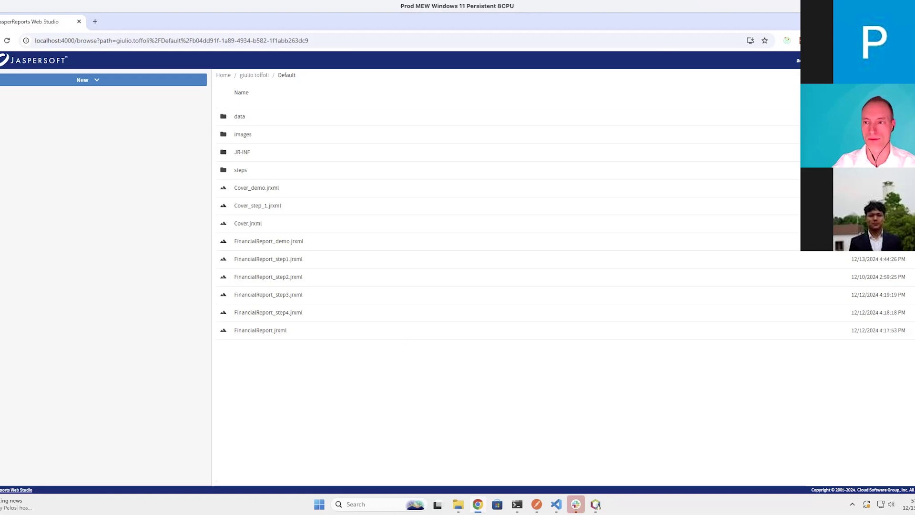
Reopen Chrome on a new tab and load localhost:4000 to reach the Web Studio Home folder
left_click(477, 503)
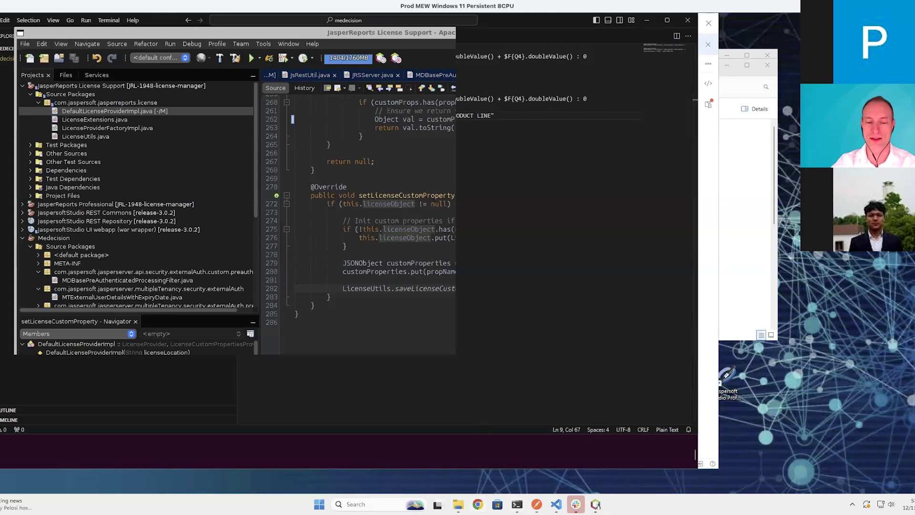
left_click(478, 503)
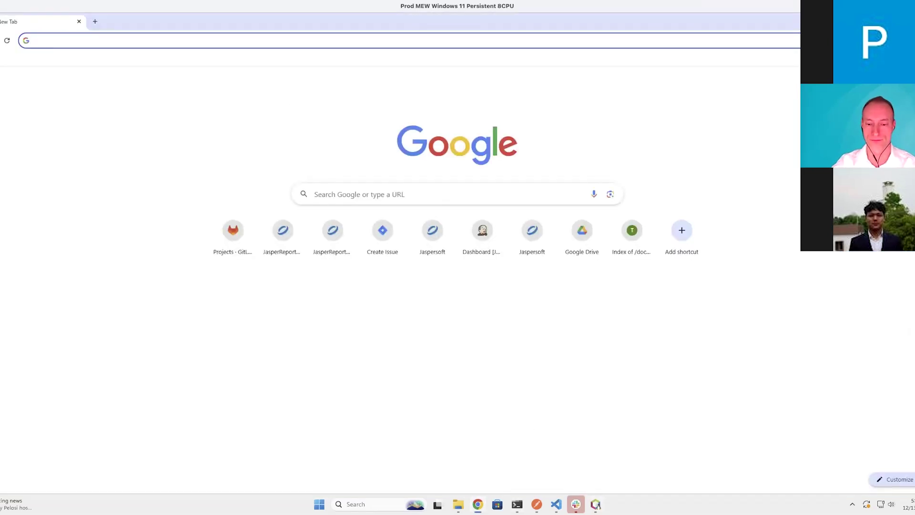
left_click(153, 42)
type("locl")
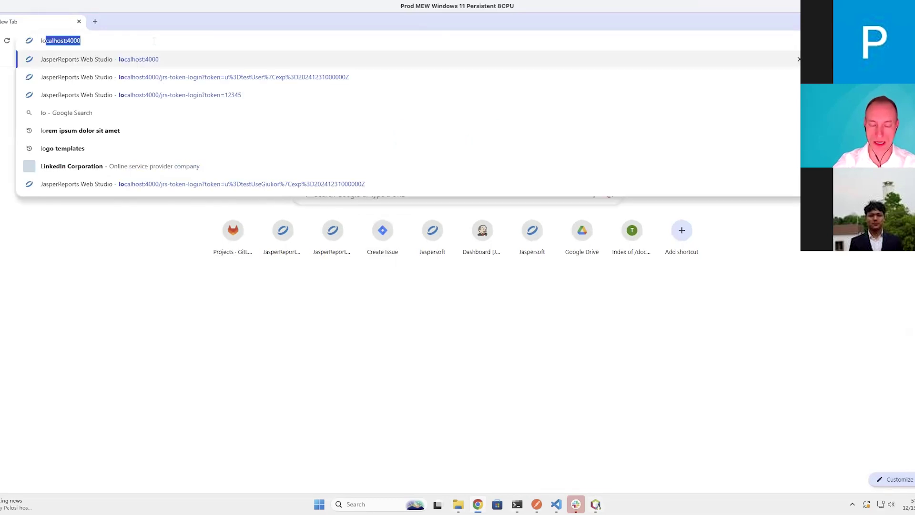
key("BackSpace")
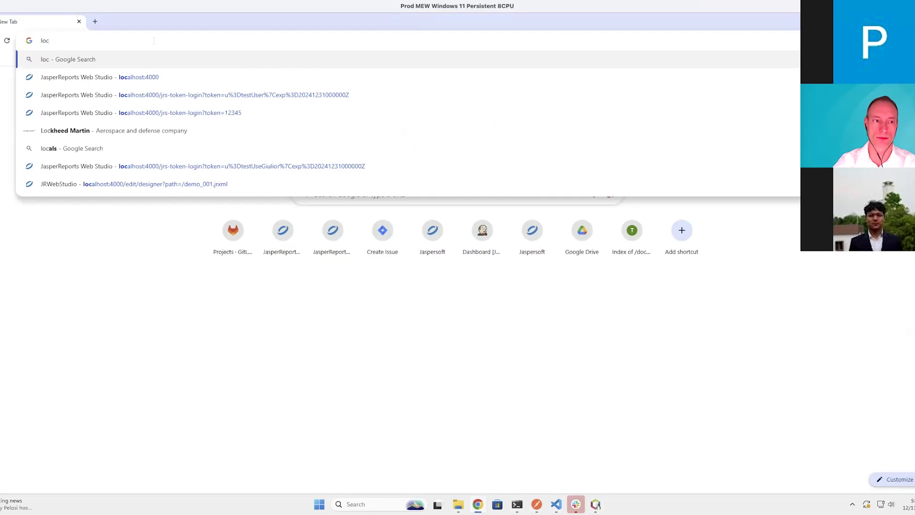
type("alhost:4000")
key("Return")
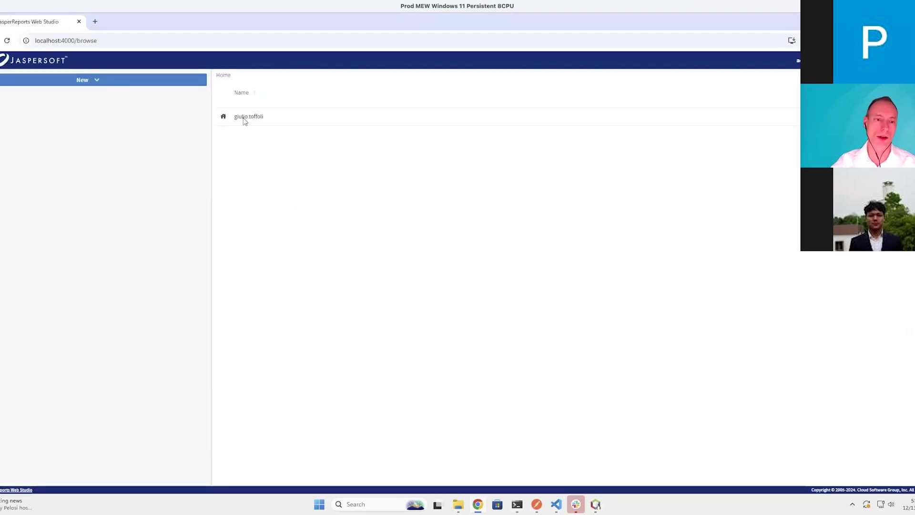
Open Cover_step_1.jrxml from the user's Default folder in the designer
left_click(257, 121)
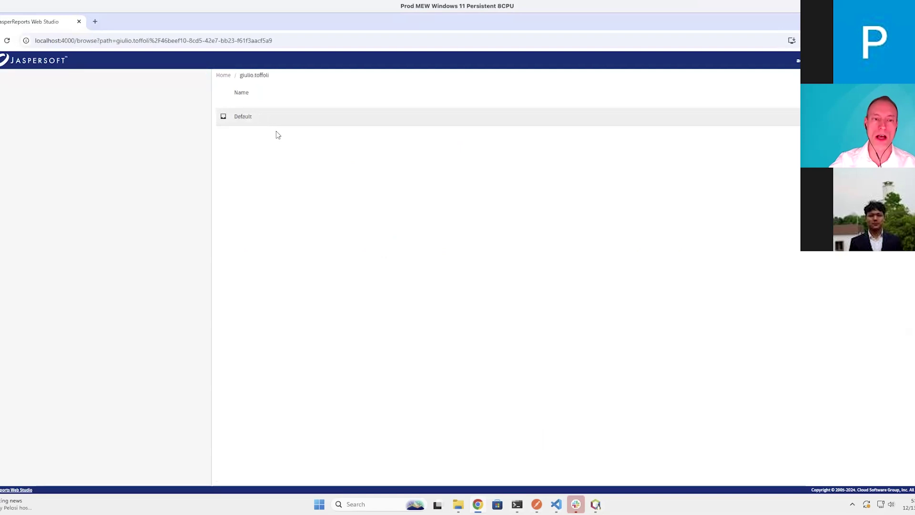
left_click(254, 120)
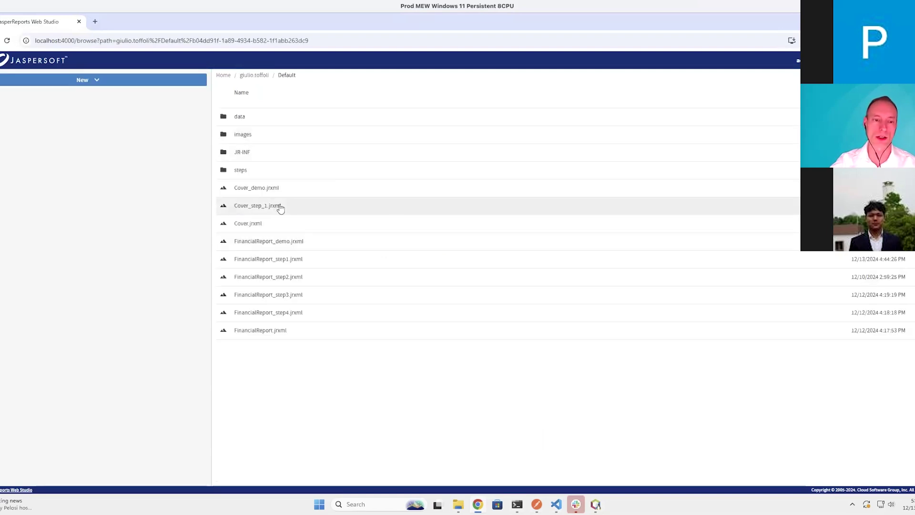
left_click(280, 206)
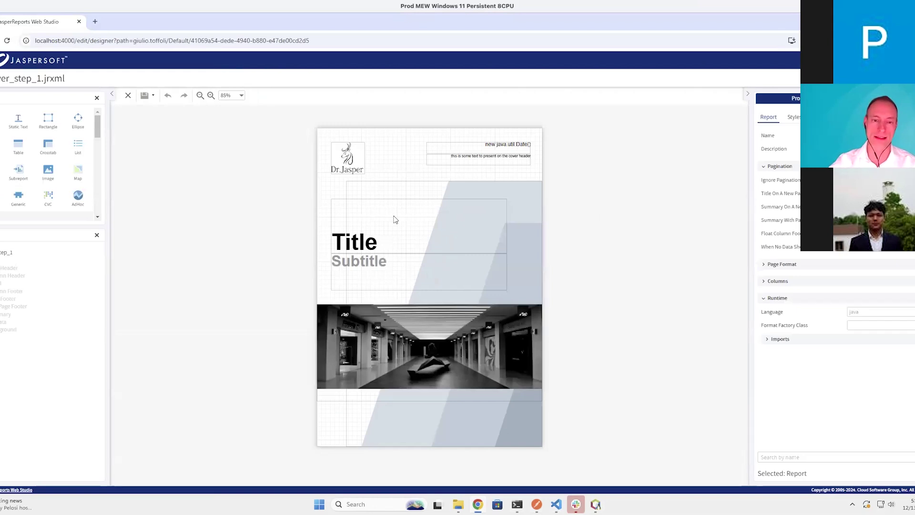
Inspect the cover's photo and background images, then preview the rendered cover
left_click(496, 352)
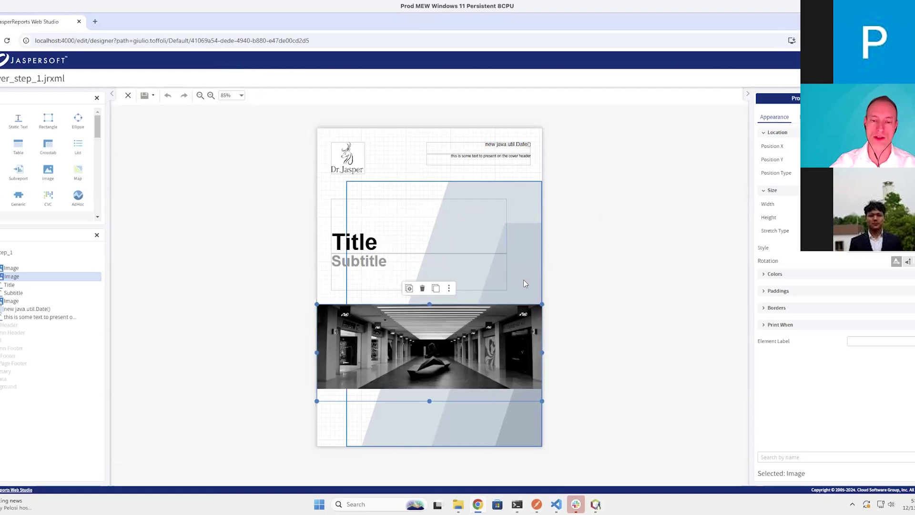
left_click(523, 281)
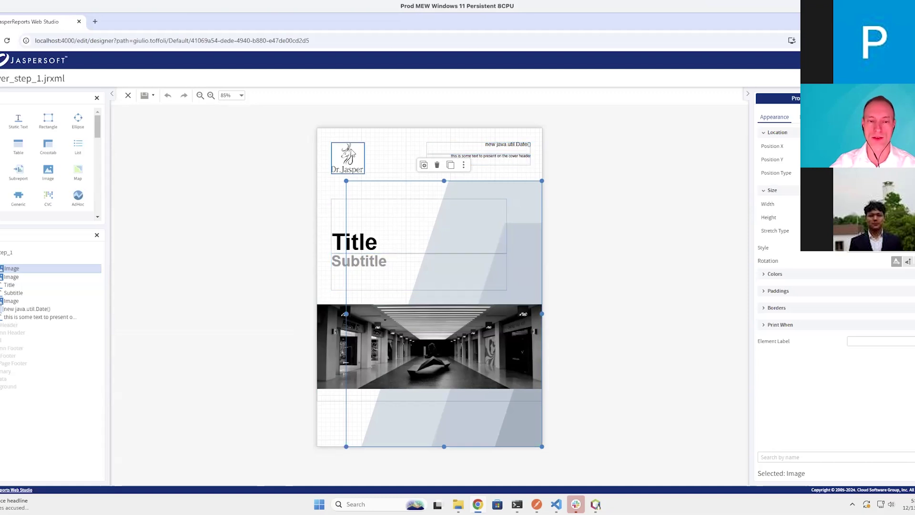
left_click(617, 172)
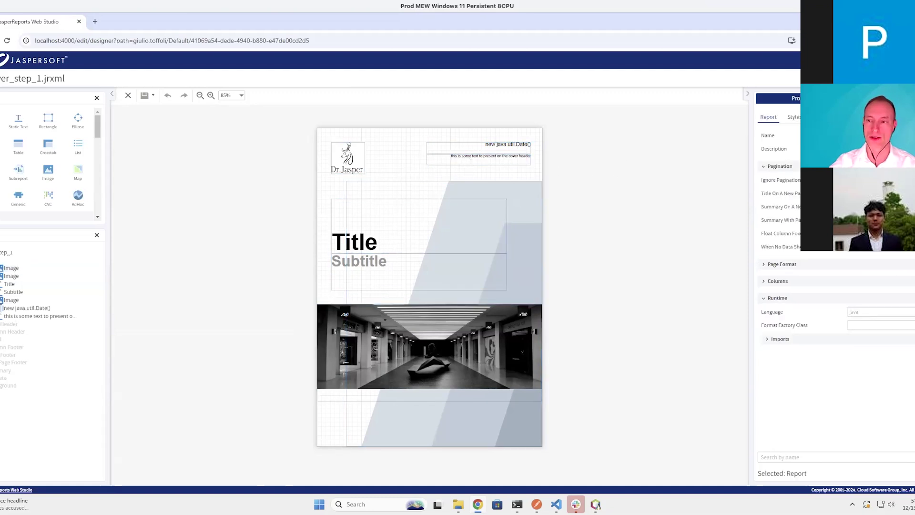
left_click(872, 79)
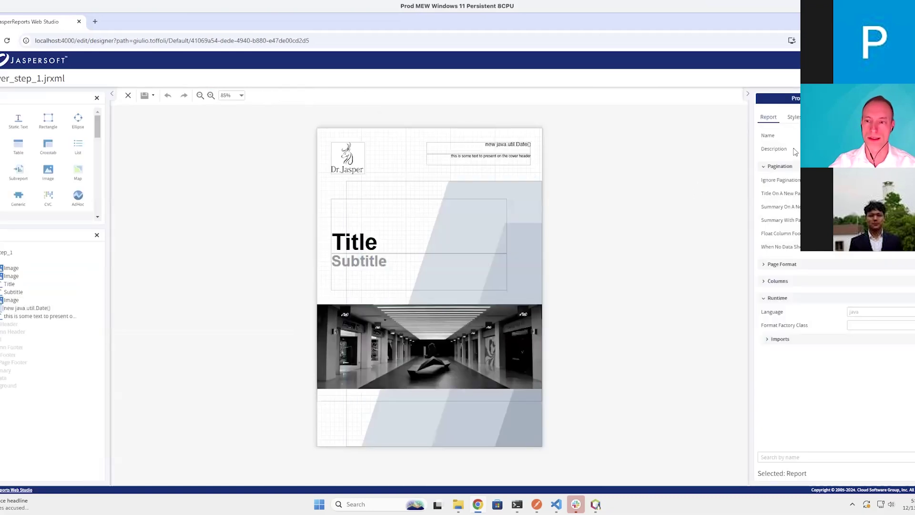
left_click(779, 266)
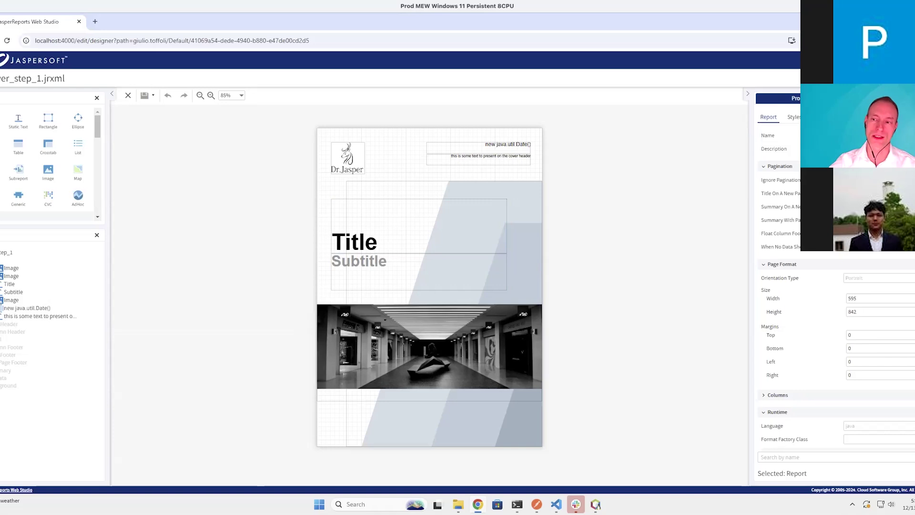
Switch to the report's Dataset settings listing parameters, fields and variables
left_click(896, 98)
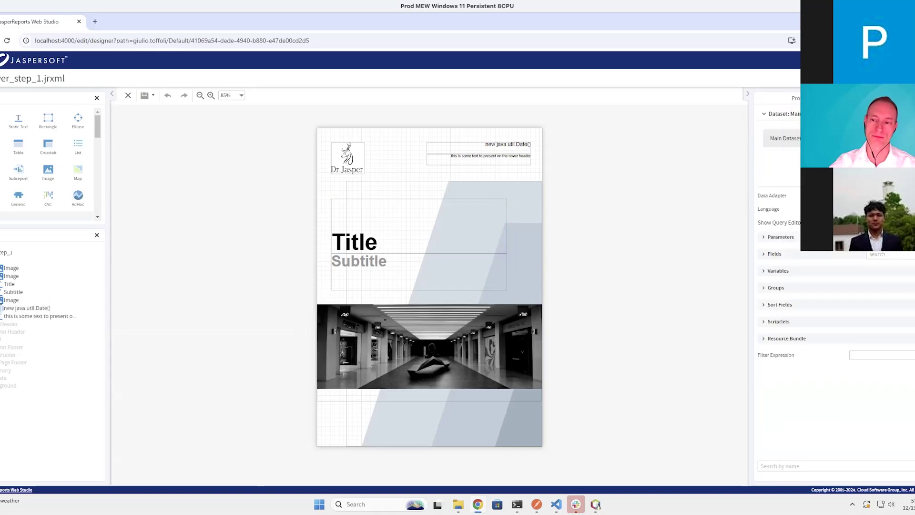
Add a String parameter named Title with default value "Title test"
left_click(781, 237)
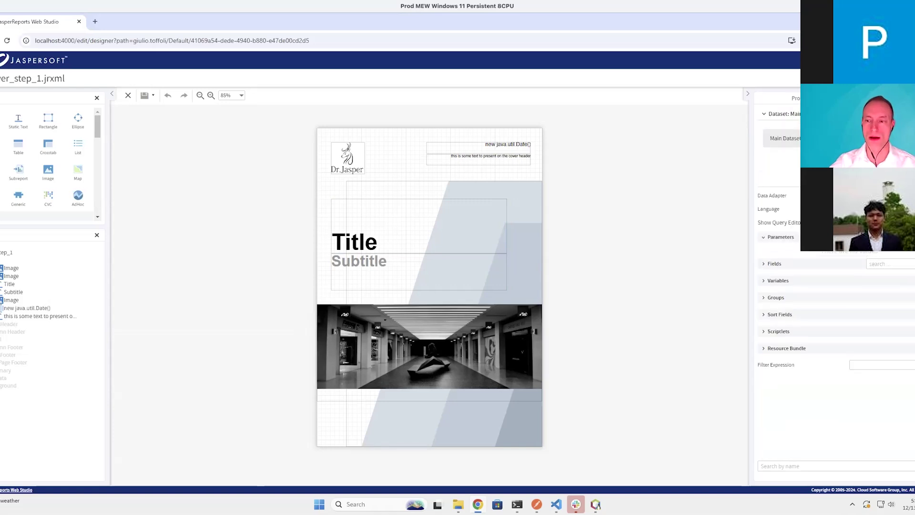
left_click(836, 270)
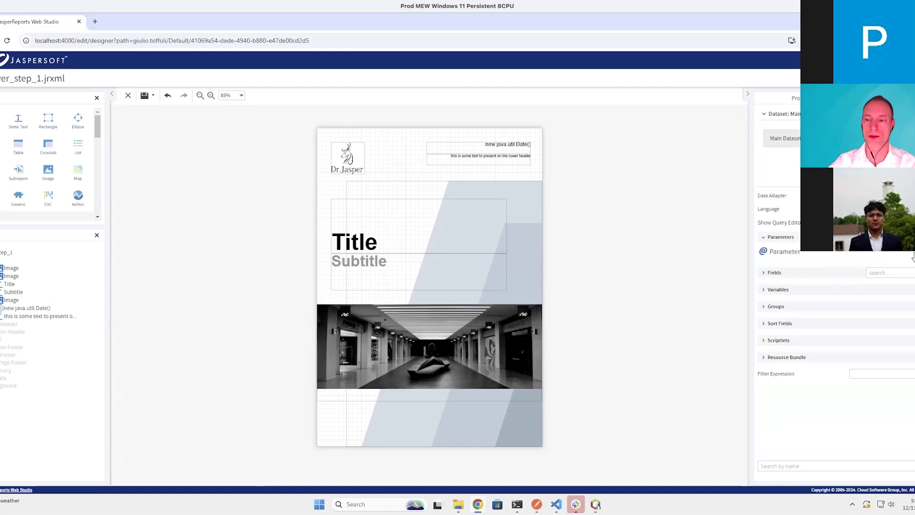
double_click(843, 260)
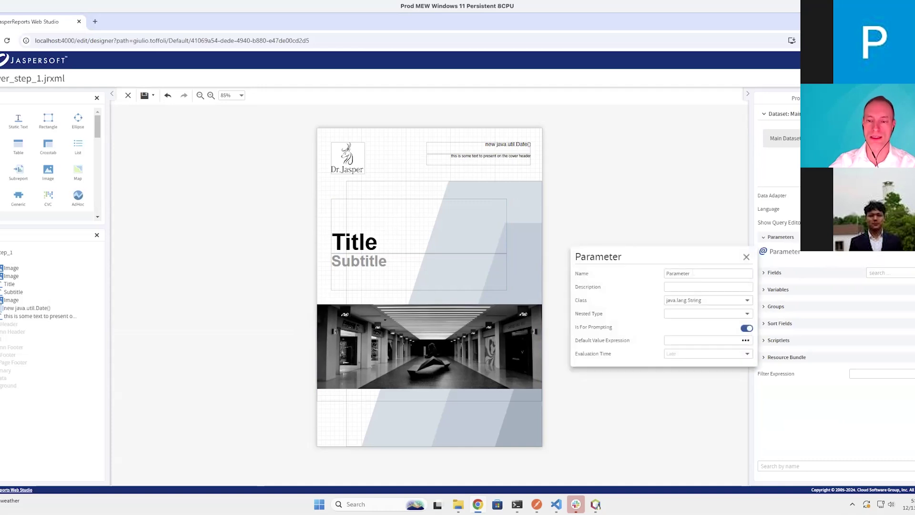
type("Title")
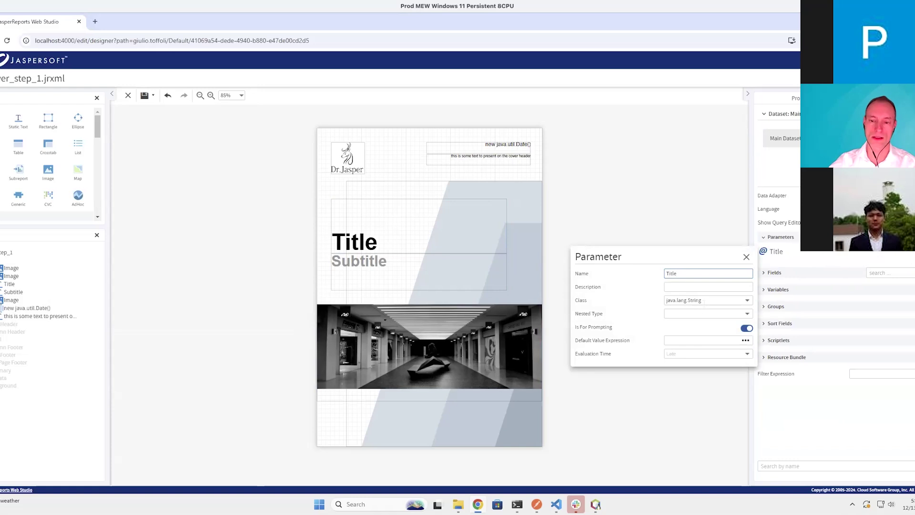
left_click(691, 340)
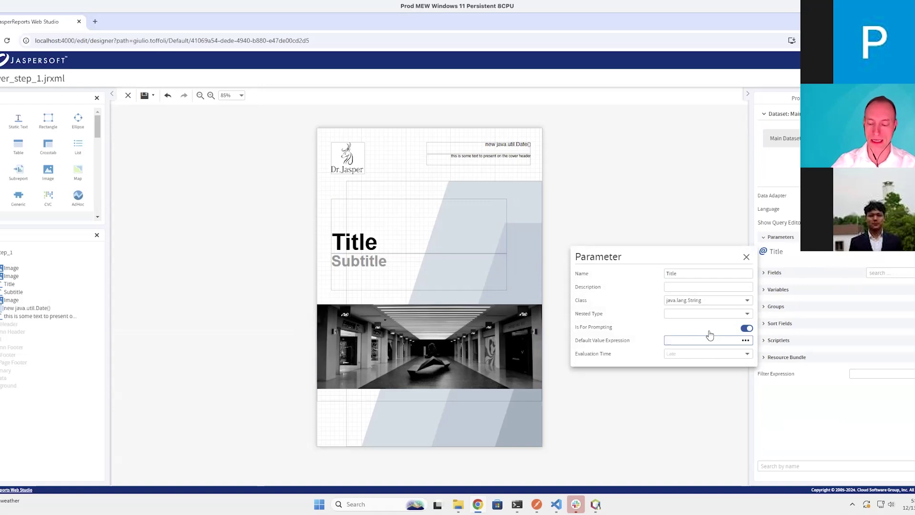
type("\"\"")
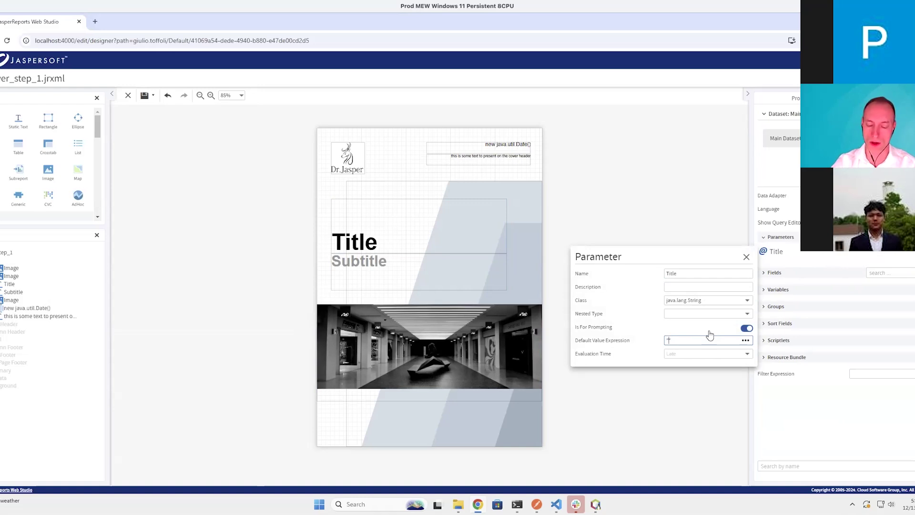
type("Title\"")
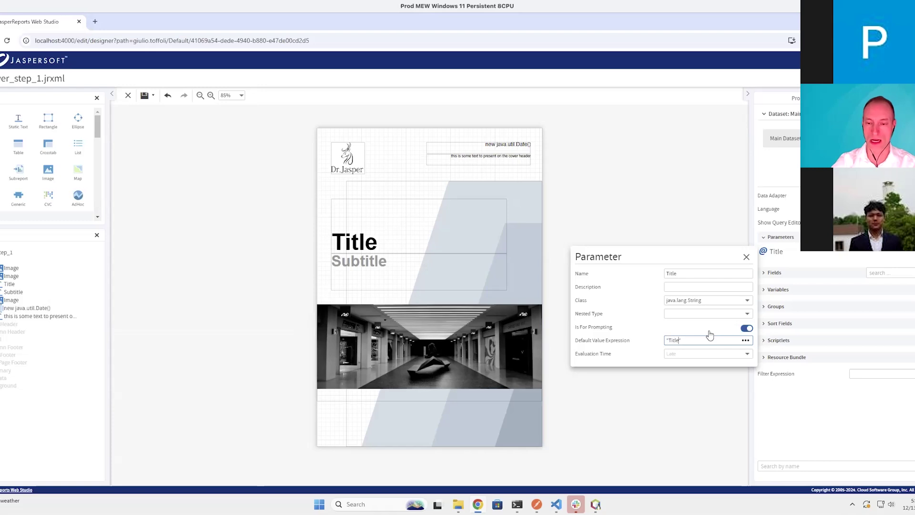
type(" test")
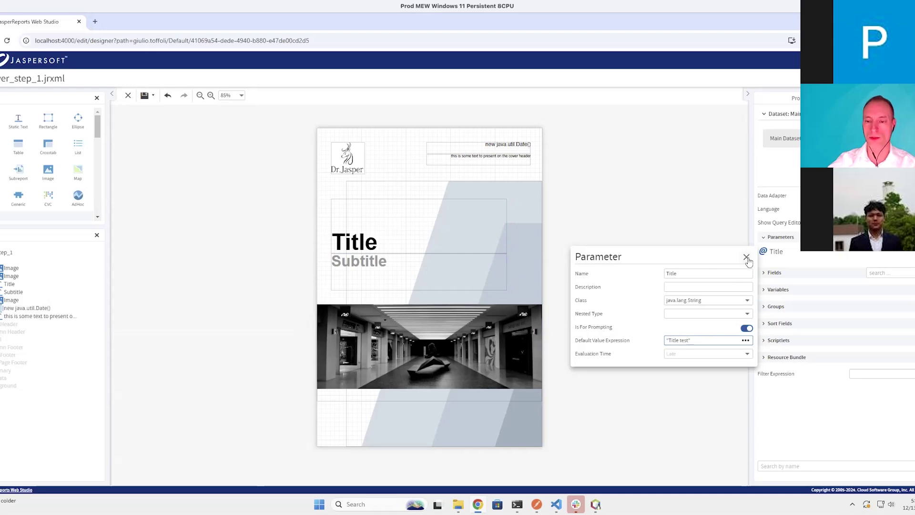
left_click(746, 258)
double_click(776, 251)
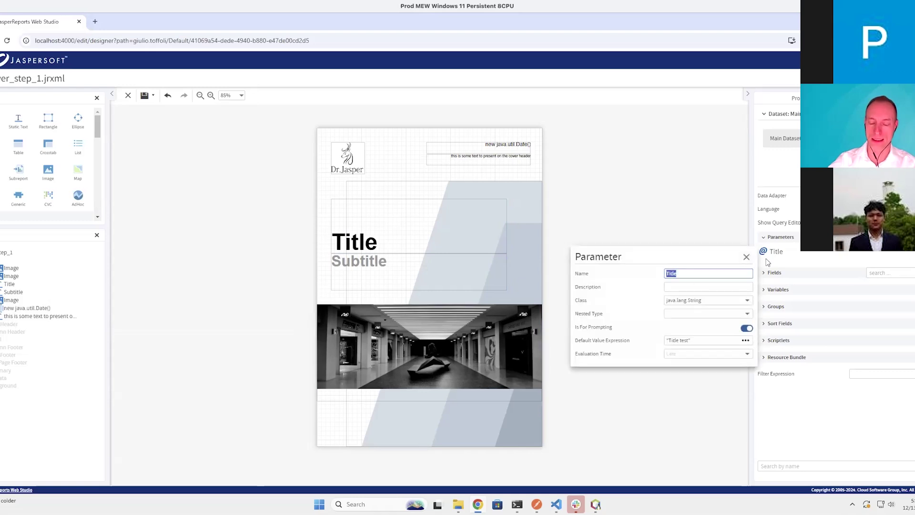
left_click(746, 257)
Add a Subtitle parameter defaulting to "2024" and save the report
left_click(911, 237)
double_click(782, 269)
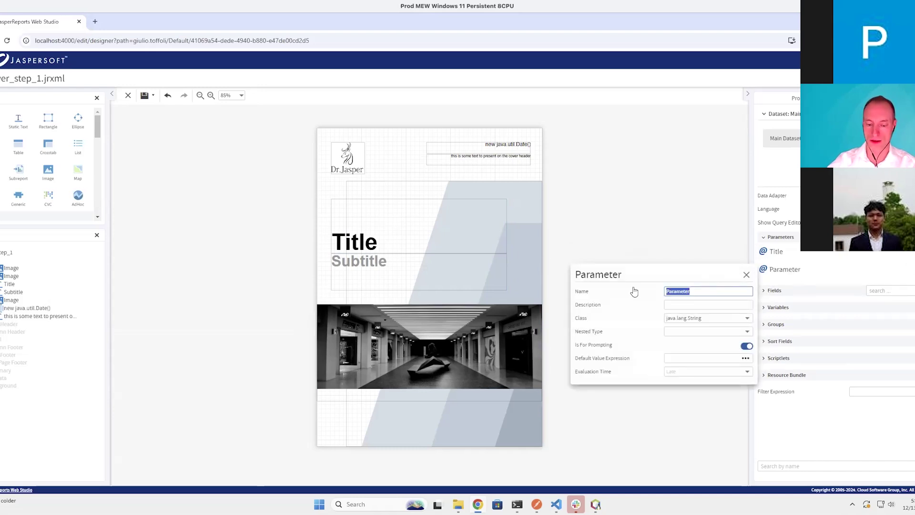
type("Subtitle")
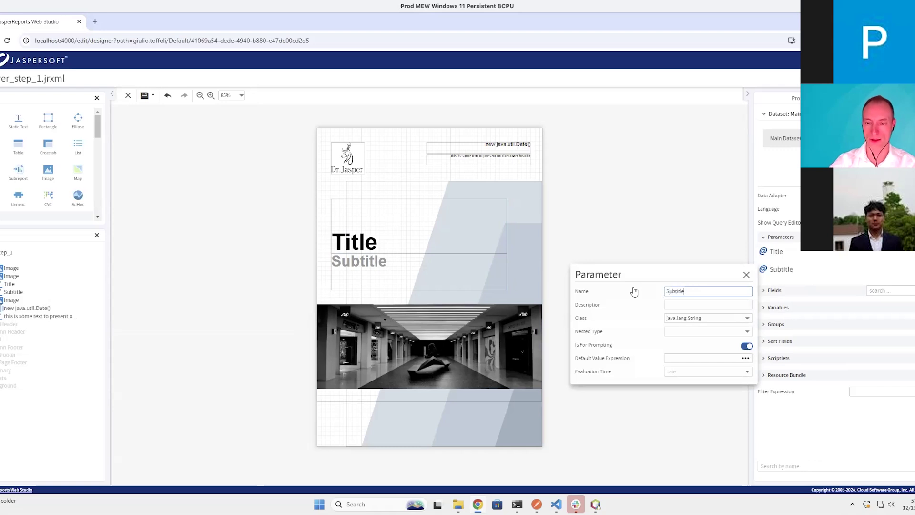
left_click(667, 358)
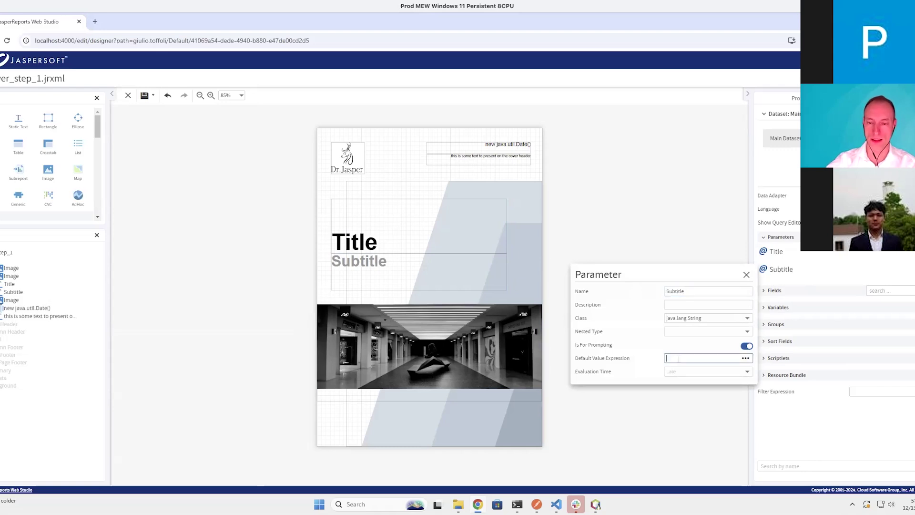
type("\"2024")
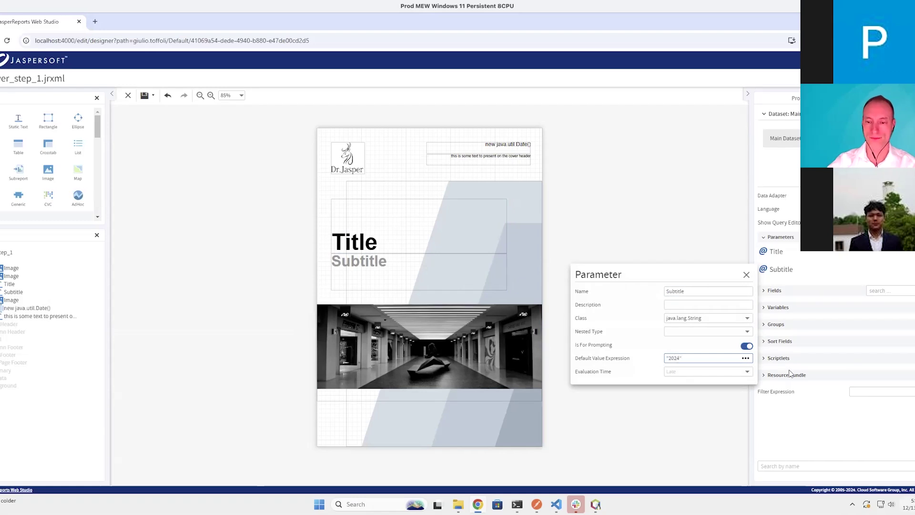
left_click(746, 276)
left_click(145, 95)
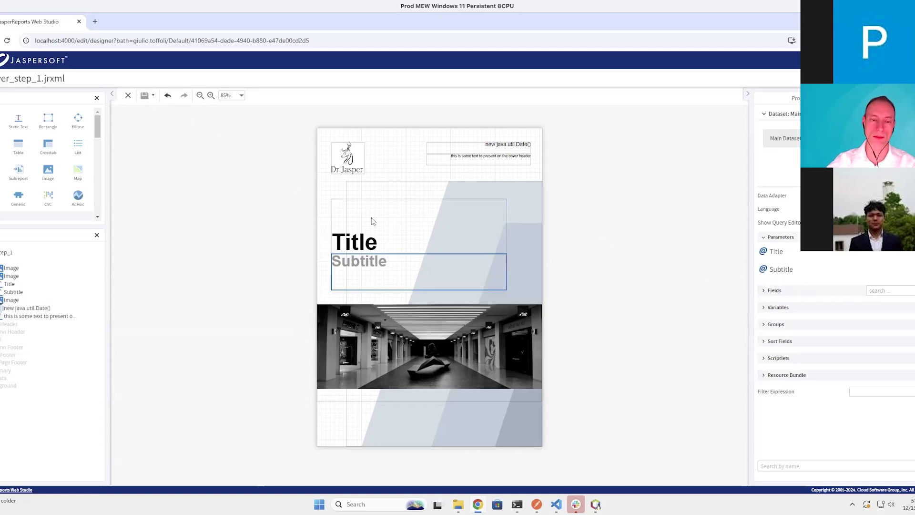
left_click(404, 225)
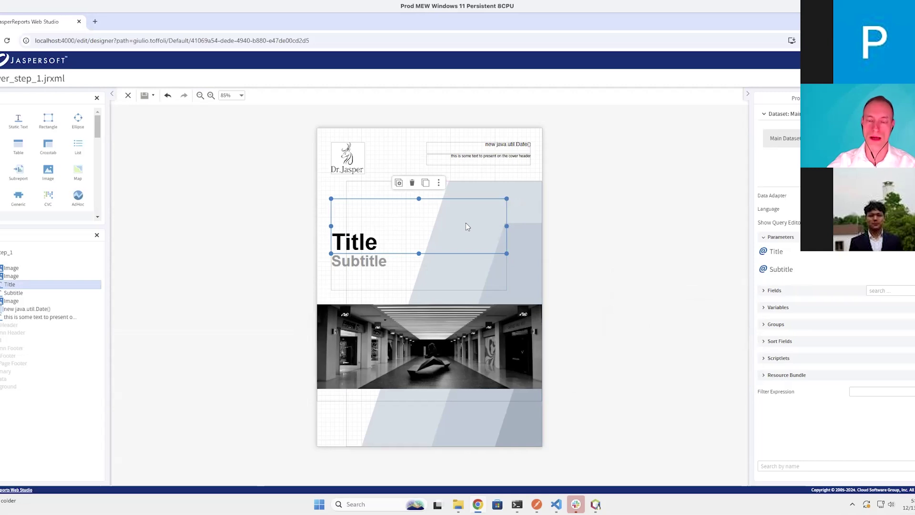
left_click(439, 184)
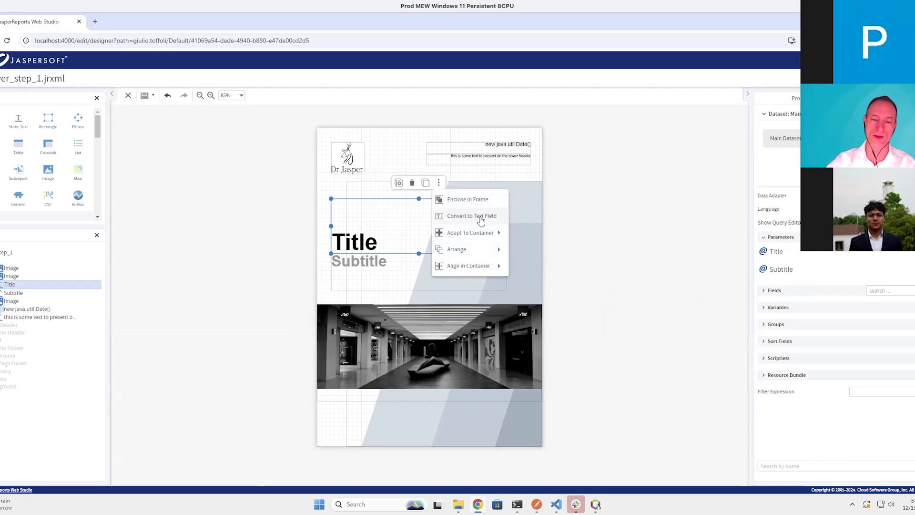
left_click(480, 218)
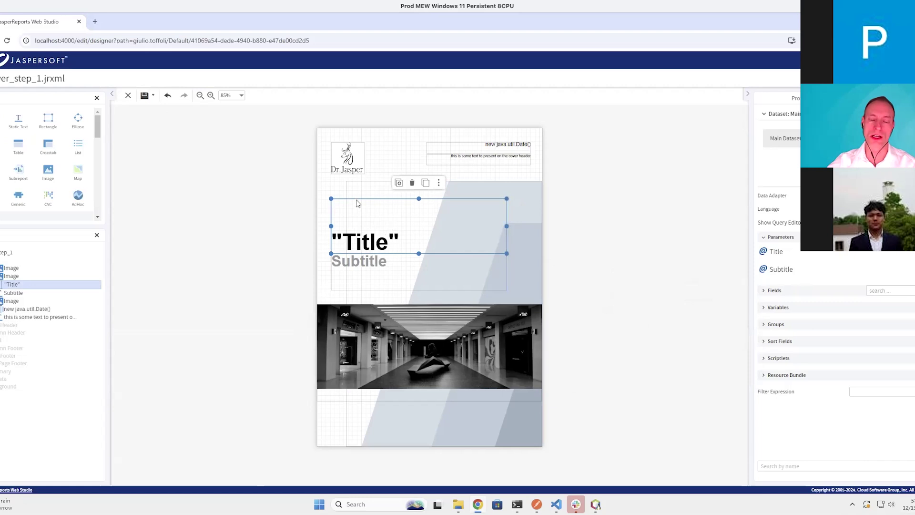
left_click(438, 186)
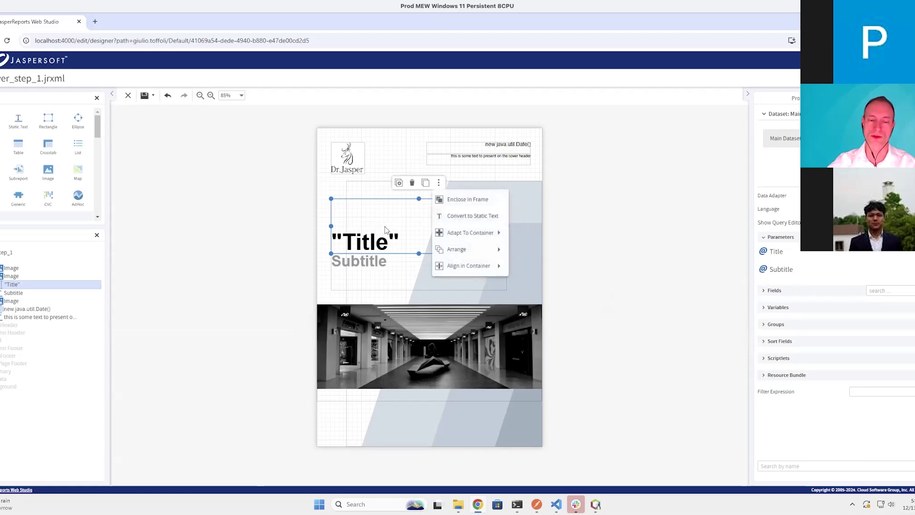
left_click(384, 227)
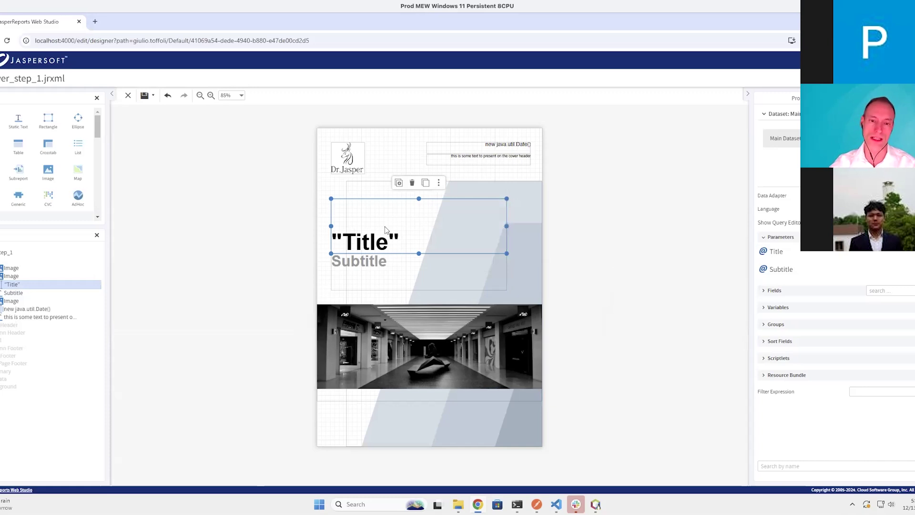
Set the cover title field's expression to $P{Title}
double_click(451, 244)
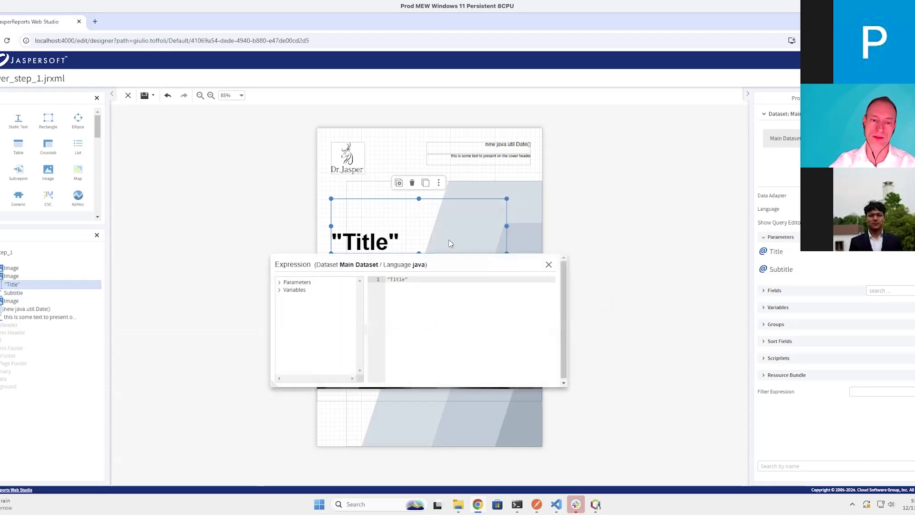
left_click_drag(411, 279, 352, 281)
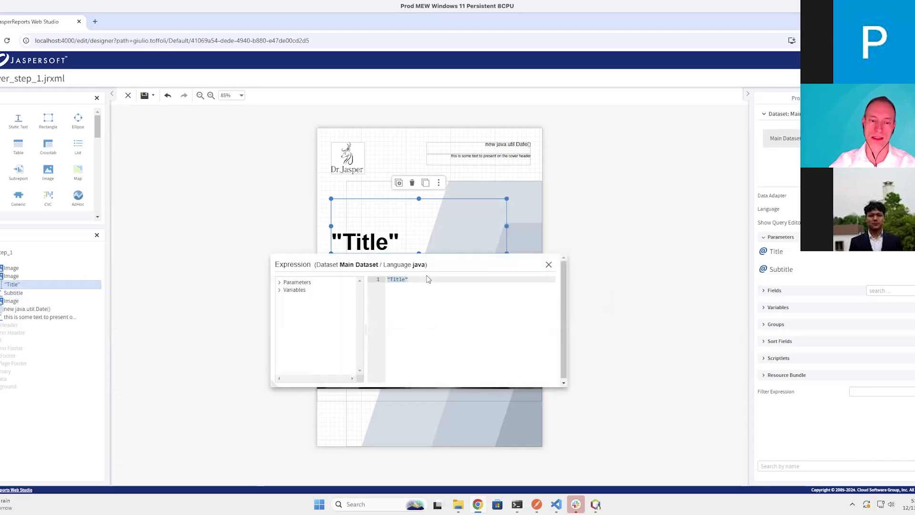
key("BackSpace")
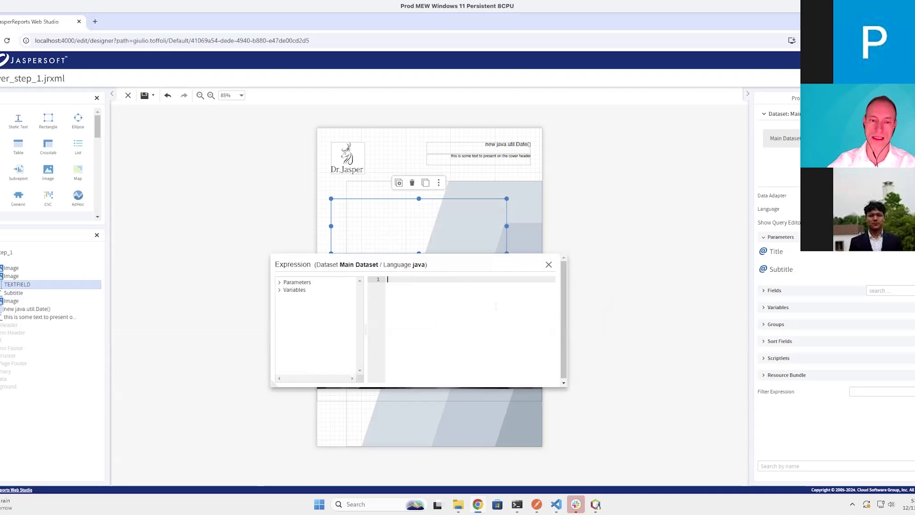
left_click(281, 284)
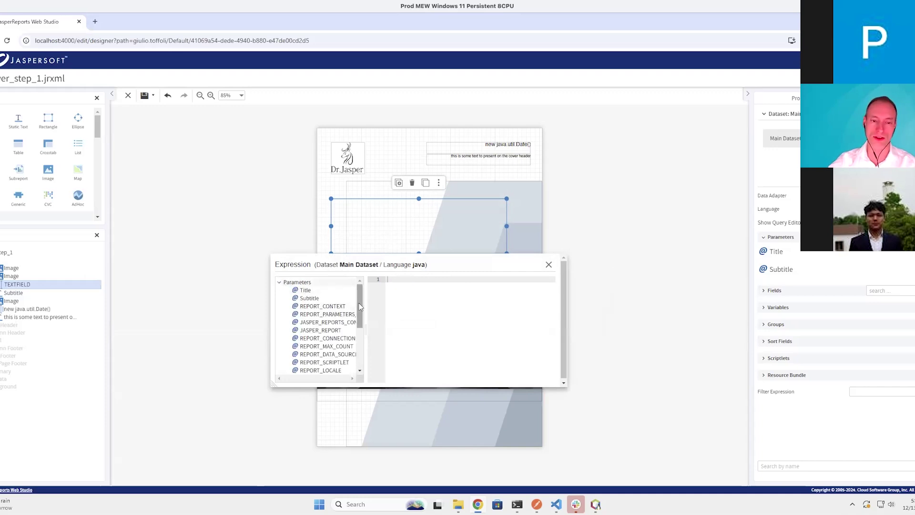
double_click(308, 291)
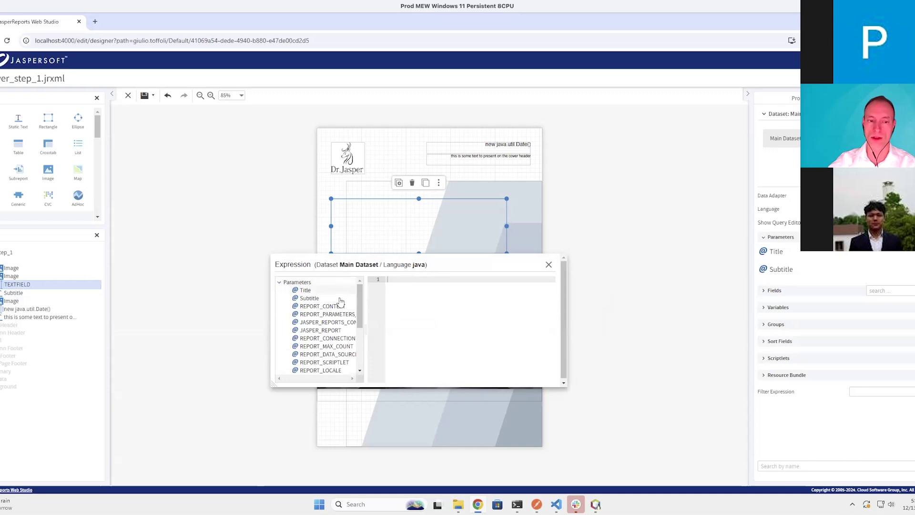
left_click(549, 264)
Convert the subtitle to a text field with expression $P{Subtitle}, then save and preview
left_click(443, 273)
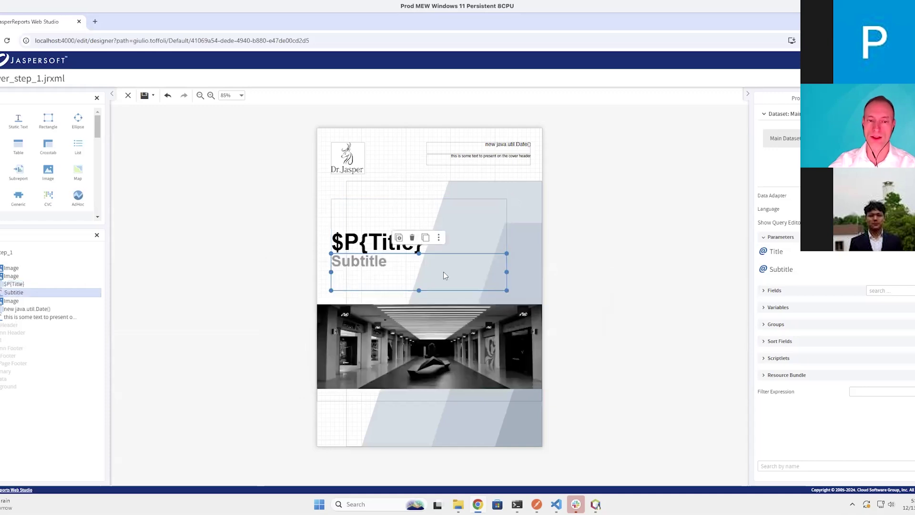
left_click(439, 238)
left_click(482, 272)
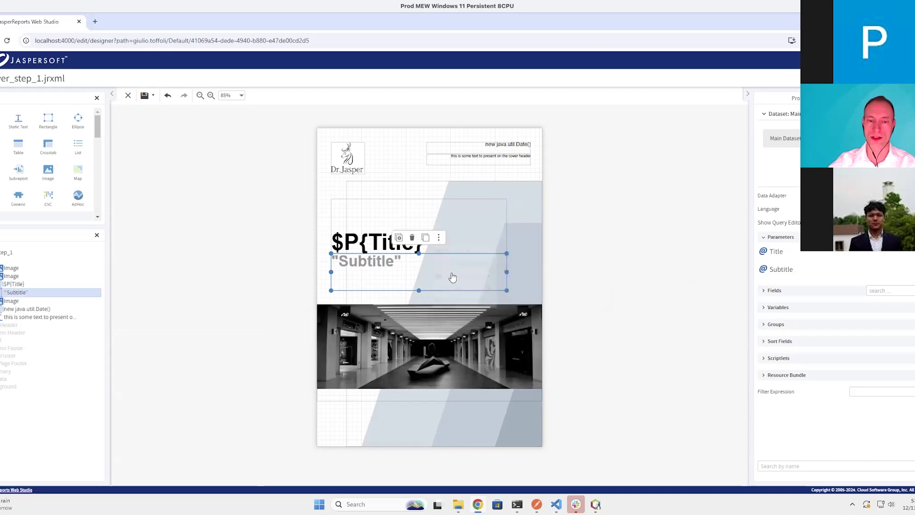
double_click(416, 275)
key("ctrl+a")
key("BackSpace")
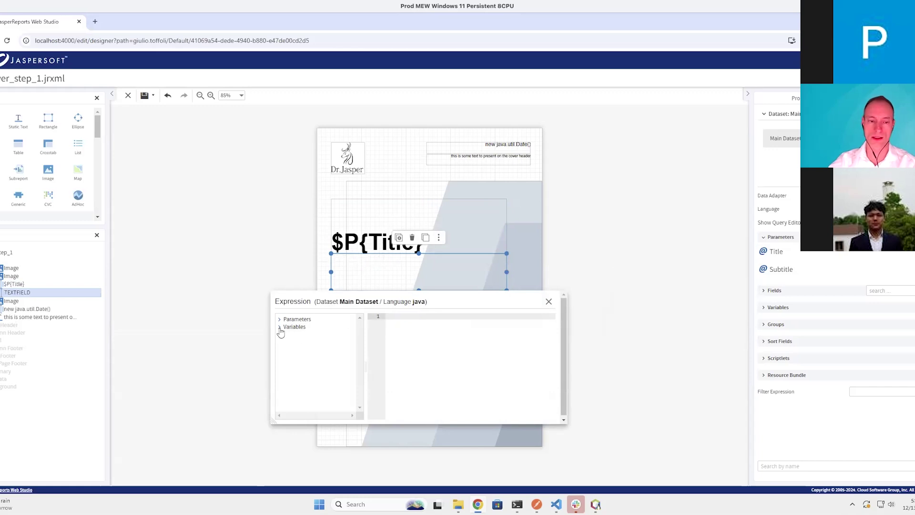
left_click(280, 319)
left_click_drag(309, 336, 430, 352)
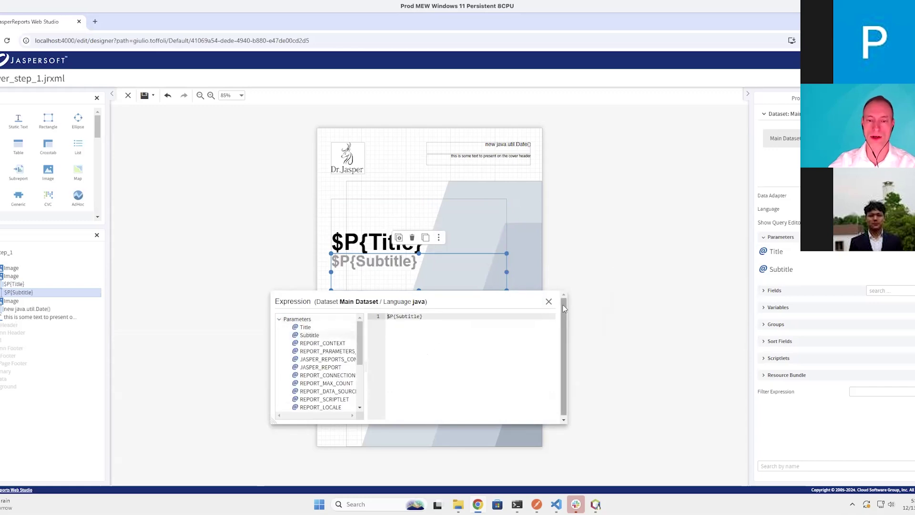
left_click(549, 301)
key("ctrl+s")
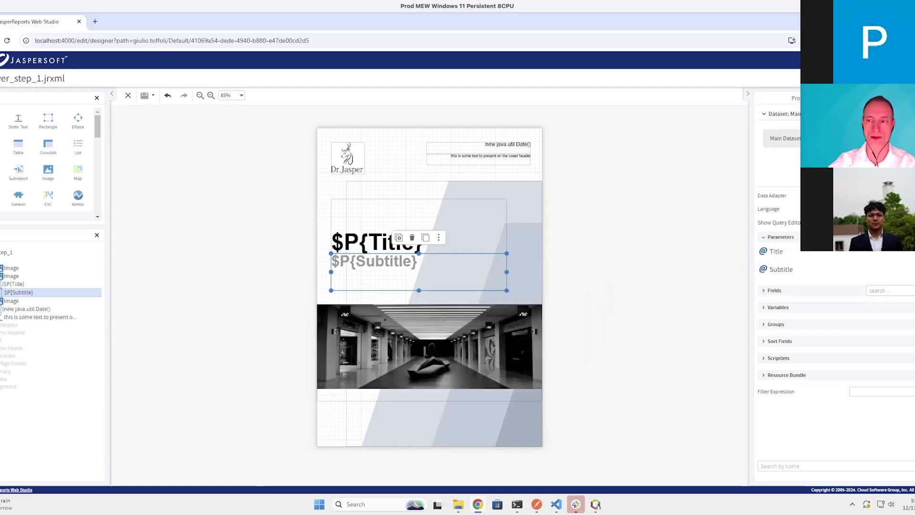
left_click(872, 78)
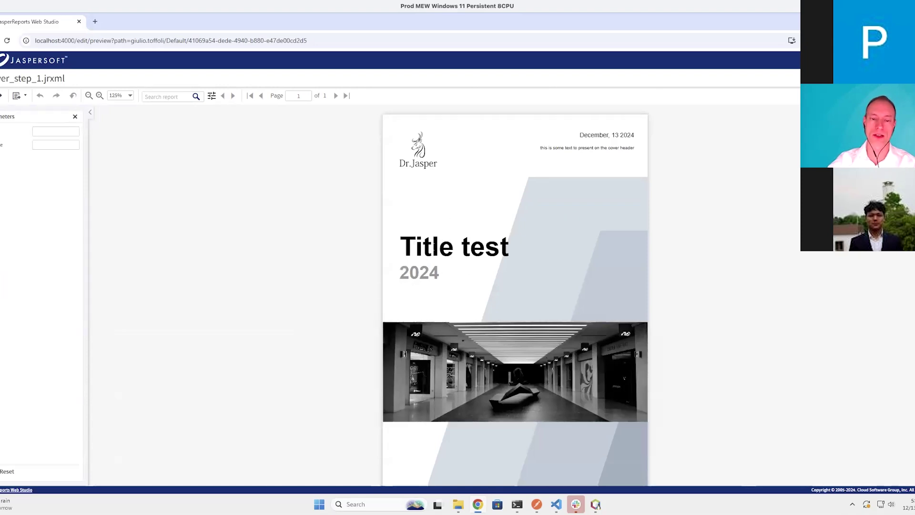
Preview the cover with Title "Dr Jasper" and Subtitle "2025", then return to Design
left_click(49, 131)
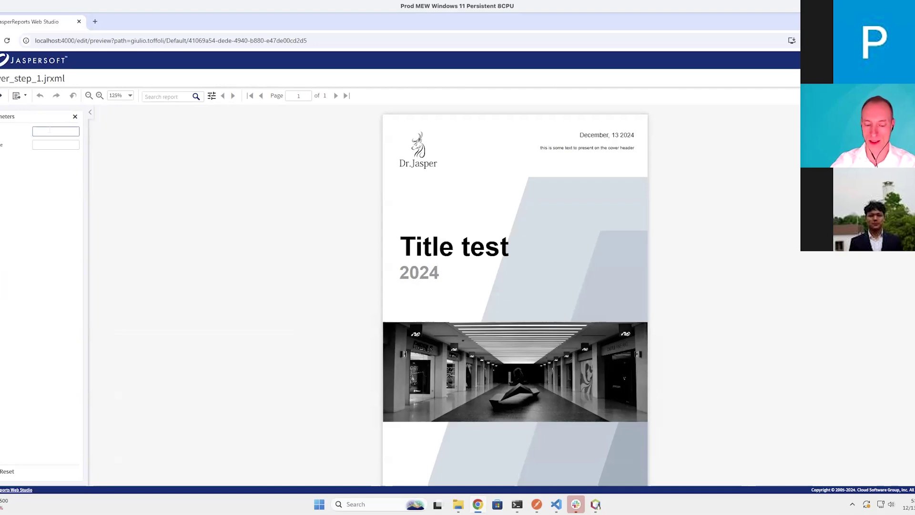
type("Dr Jasper")
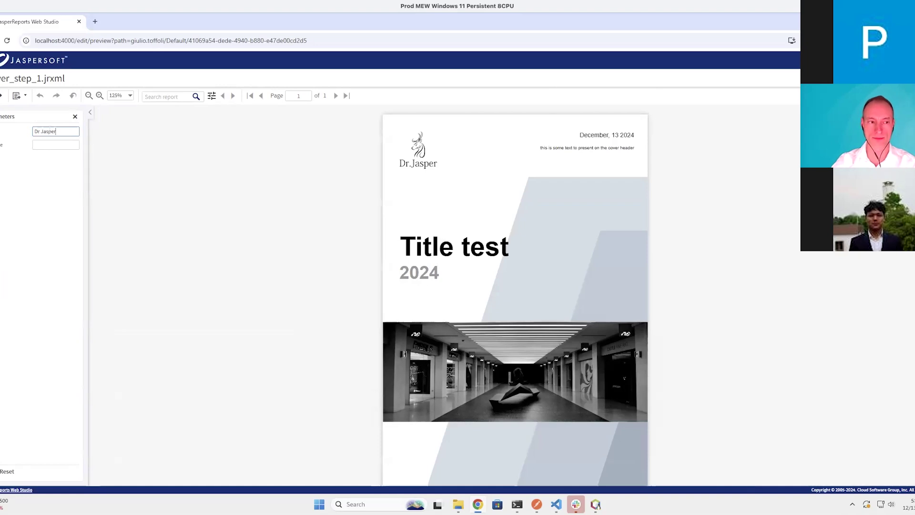
key("Tab")
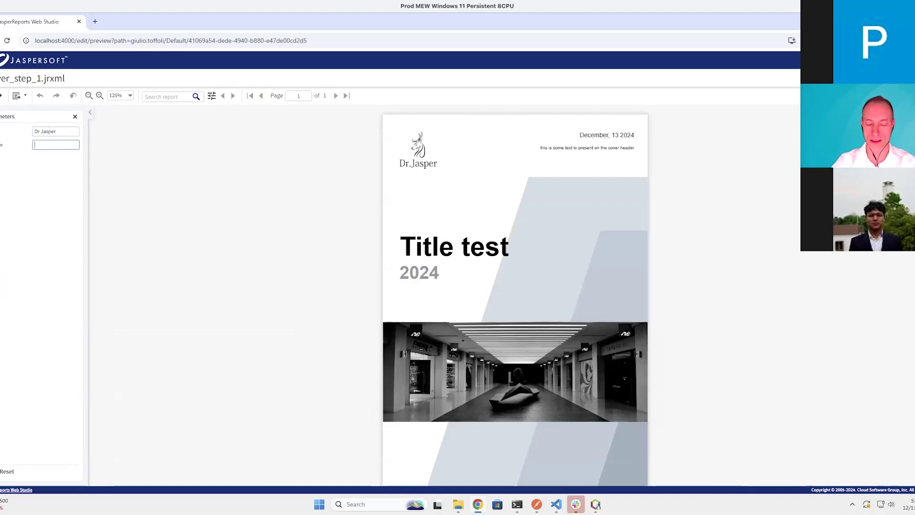
type("2025")
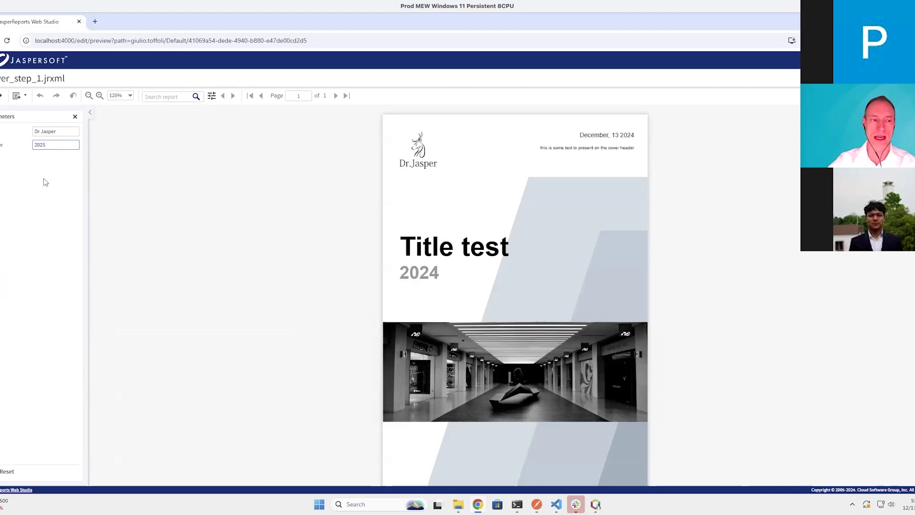
left_click(51, 136)
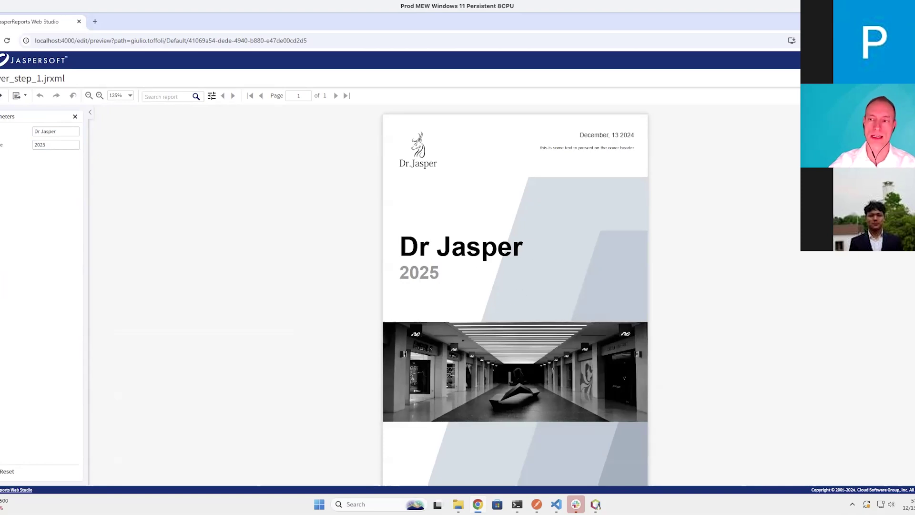
left_click(839, 79)
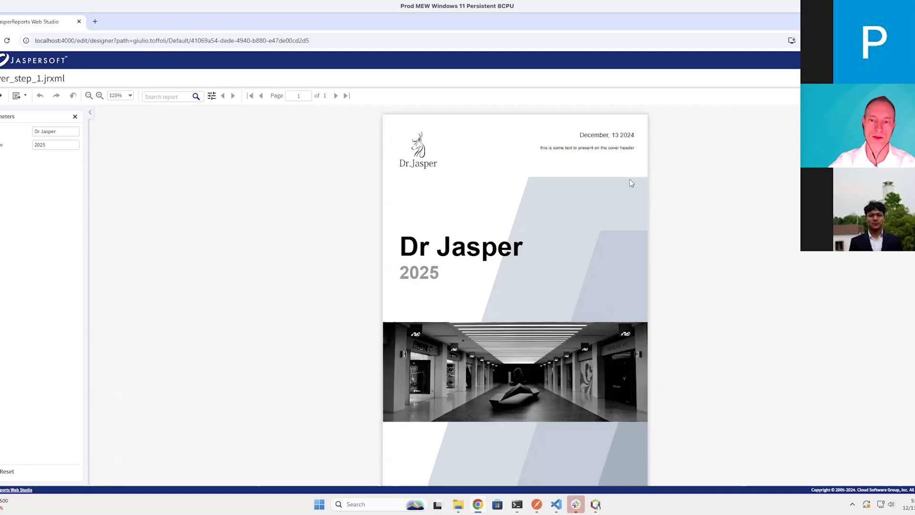
left_click(517, 149)
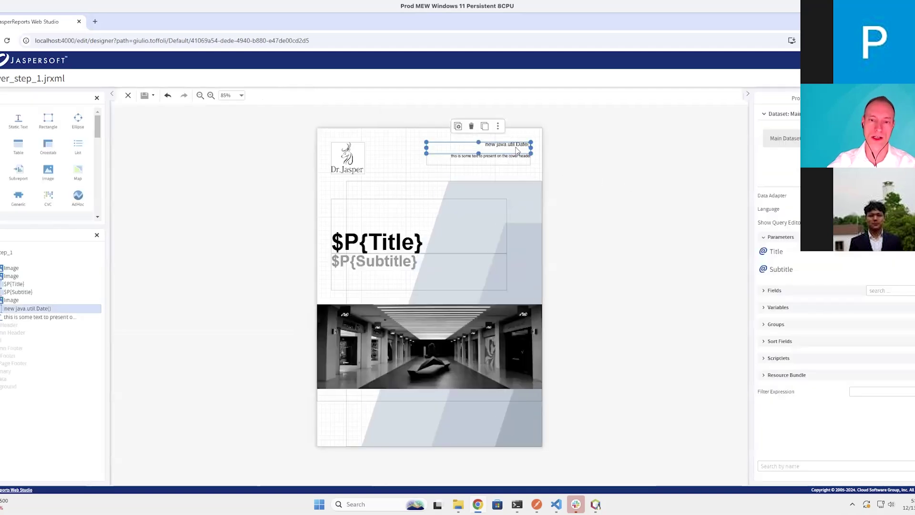
double_click(517, 149)
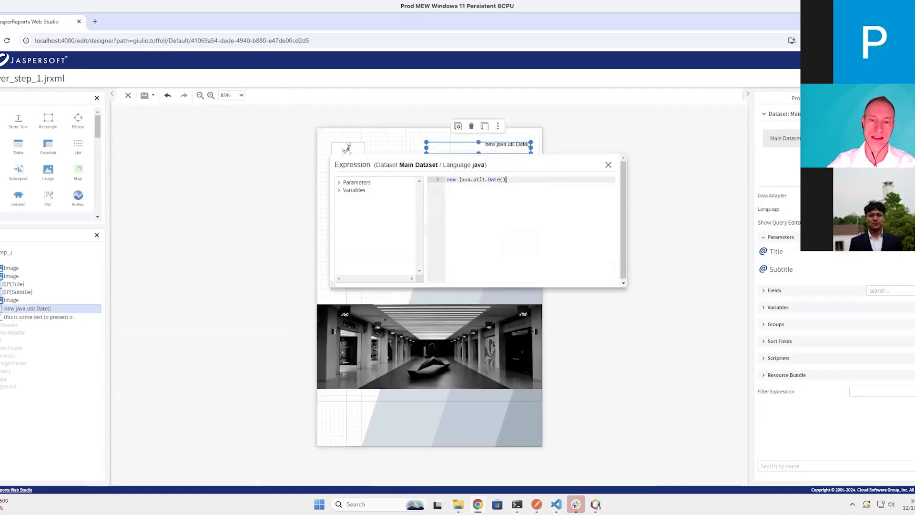
key("ctrl+a")
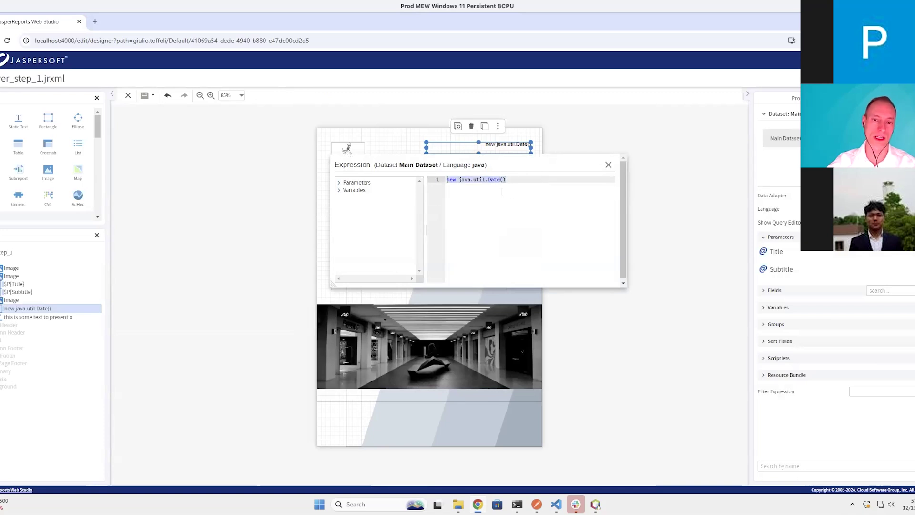
left_click(609, 166)
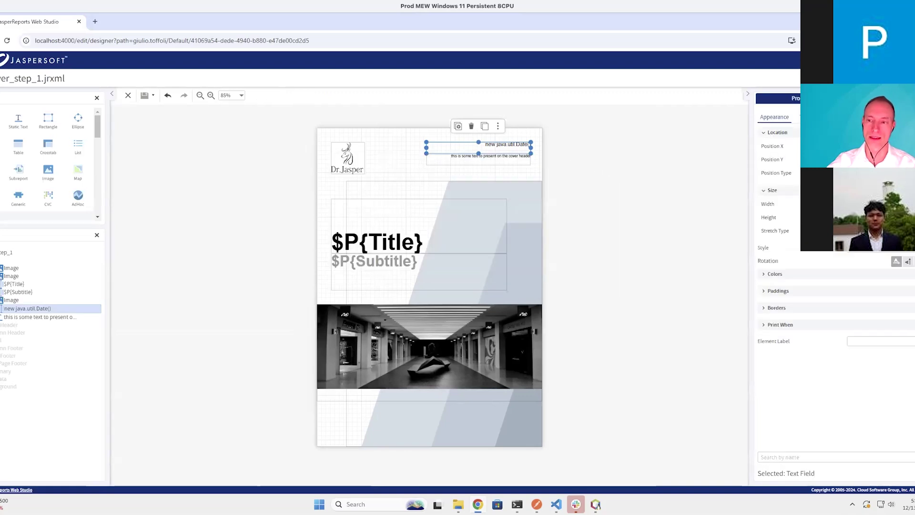
left_click(811, 117)
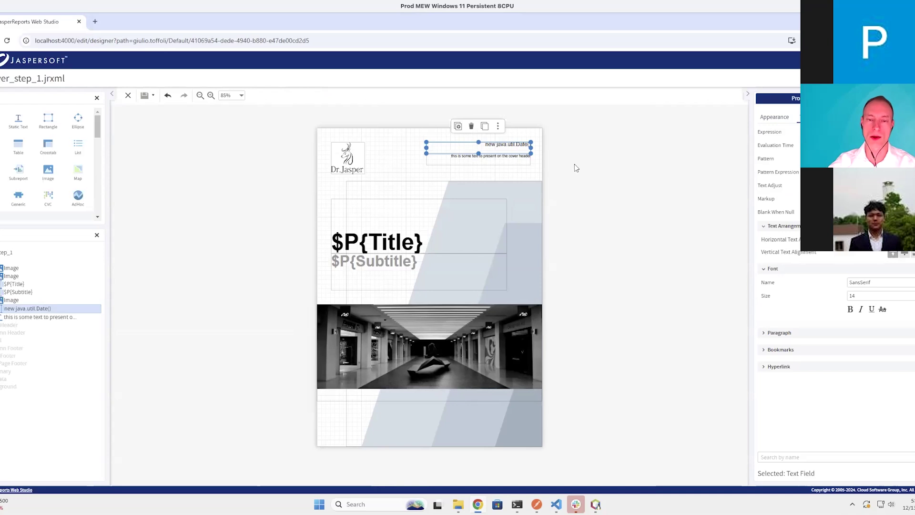
left_click(633, 182)
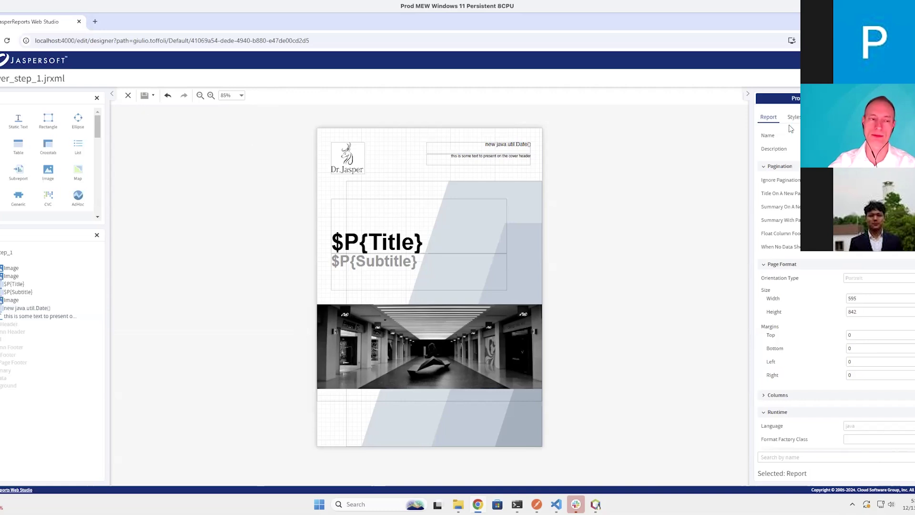
Close the cover report, open FinancialReport_step1.jrxml and preview its quarterly expense listing
left_click(129, 97)
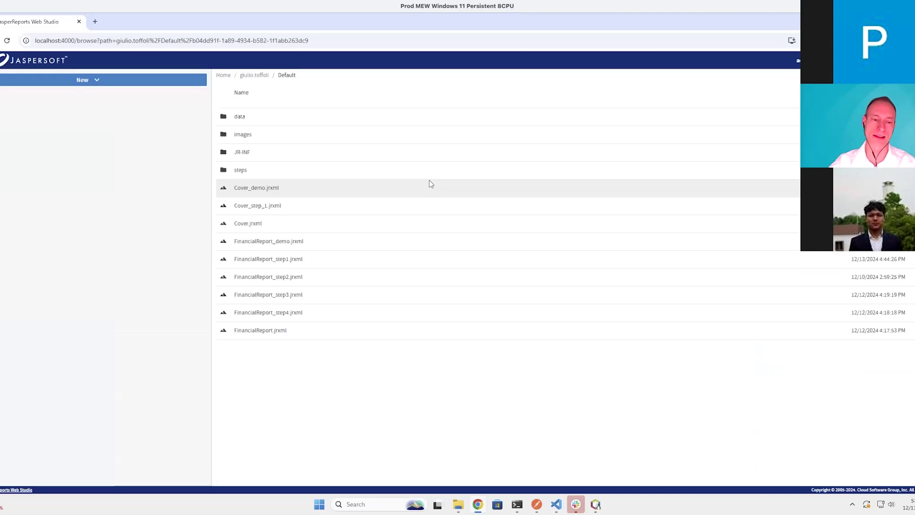
left_click(298, 263)
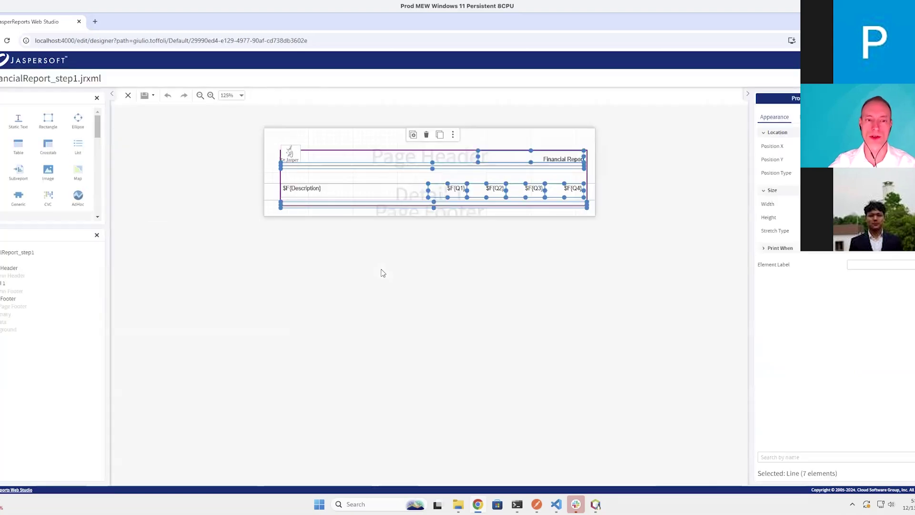
left_click(383, 273)
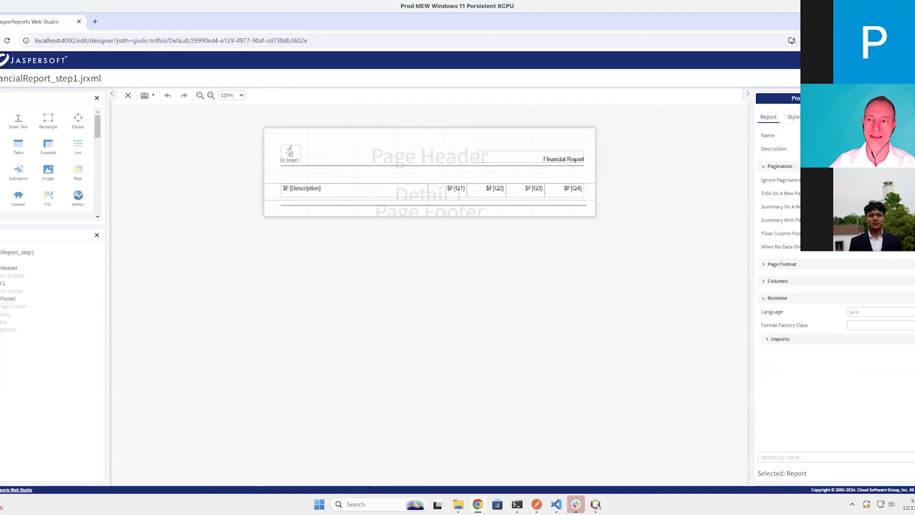
left_click(882, 79)
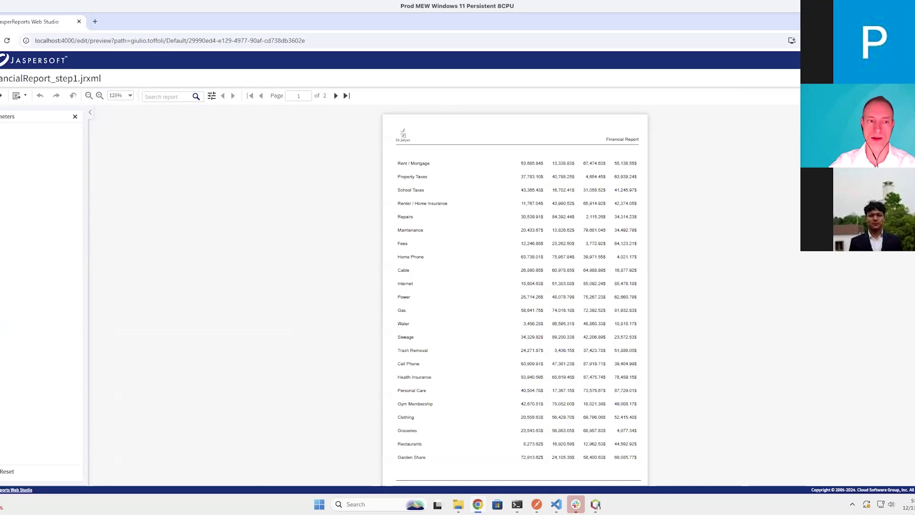
left_click(127, 96)
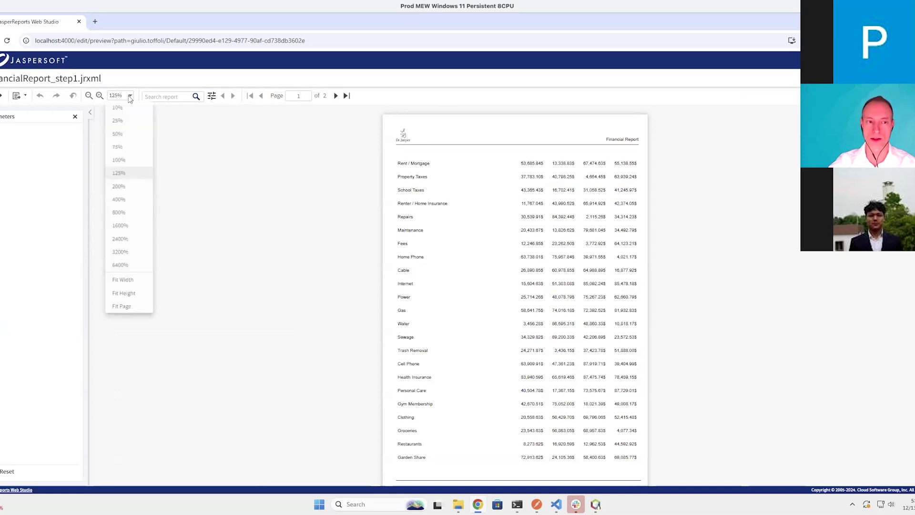
left_click(118, 202)
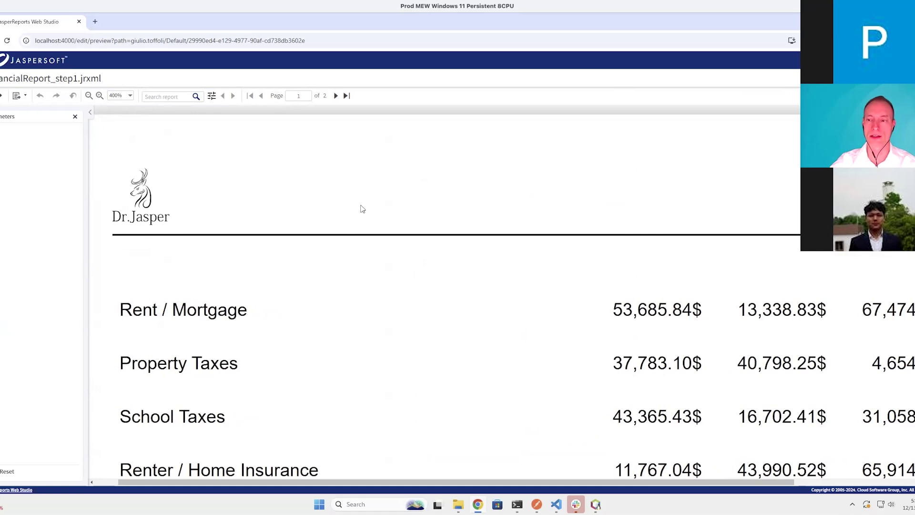
scroll(362, 207, "right", 3)
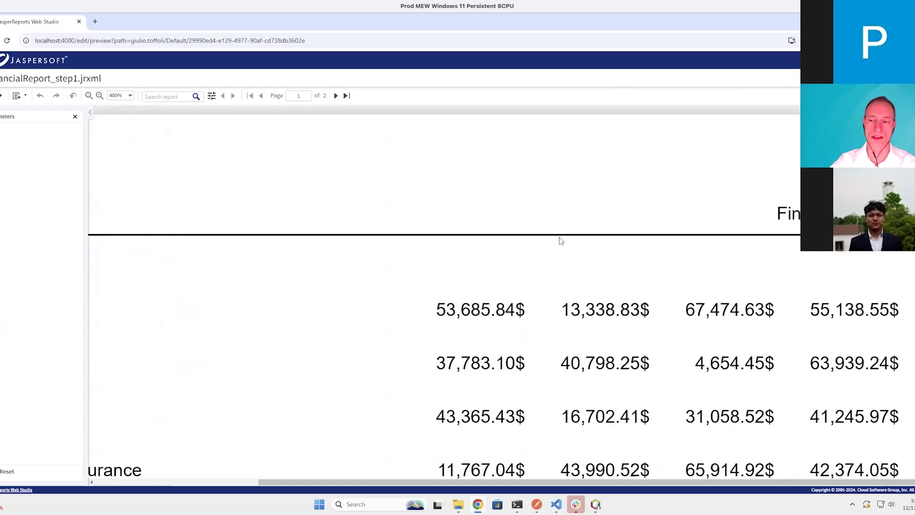
scroll(558, 238, "down", 10)
scroll(558, 240, "left", 3)
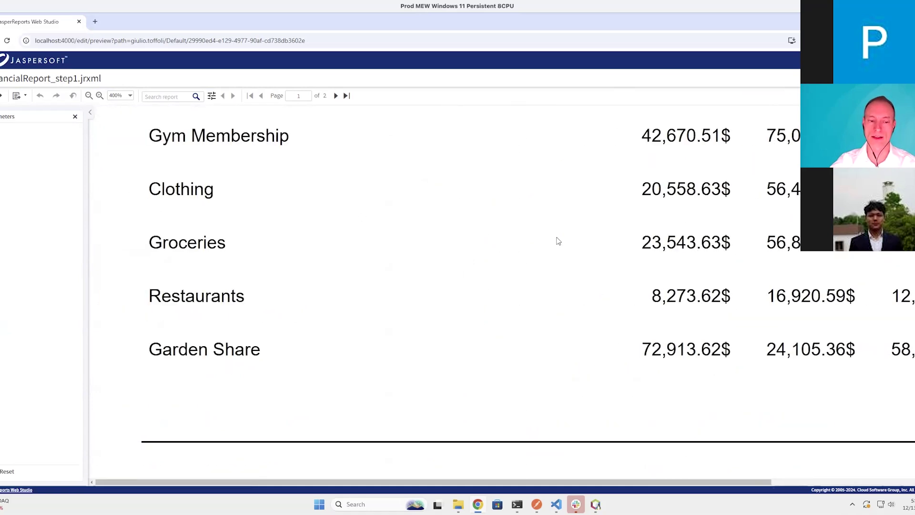
scroll(558, 239, "up", 6)
scroll(597, 219, "up", 1)
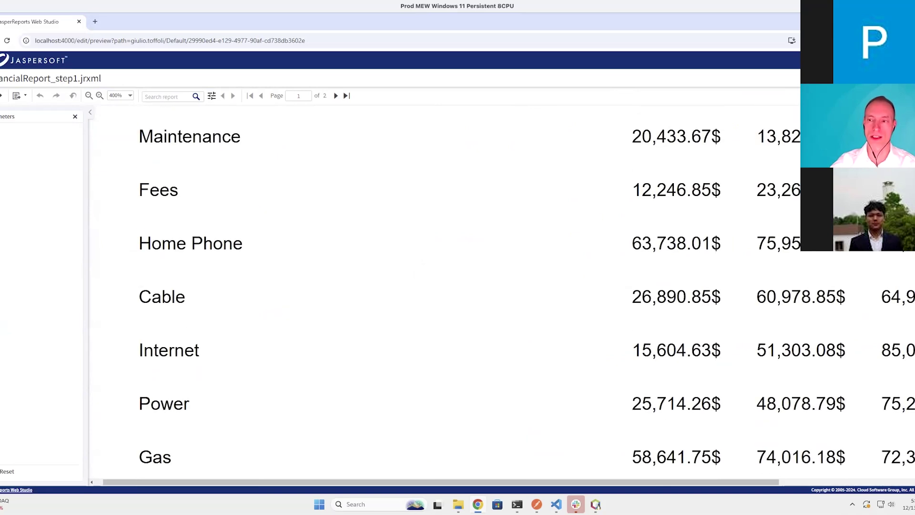
left_click(832, 79)
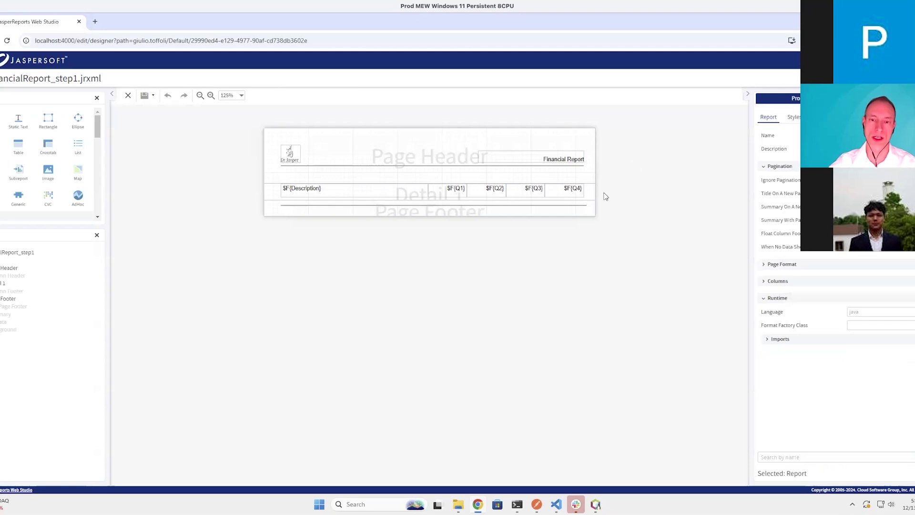
Enclose the five detail fields (Description, Q1–Q4) in a single frame
left_click_drag(604, 195, 326, 193)
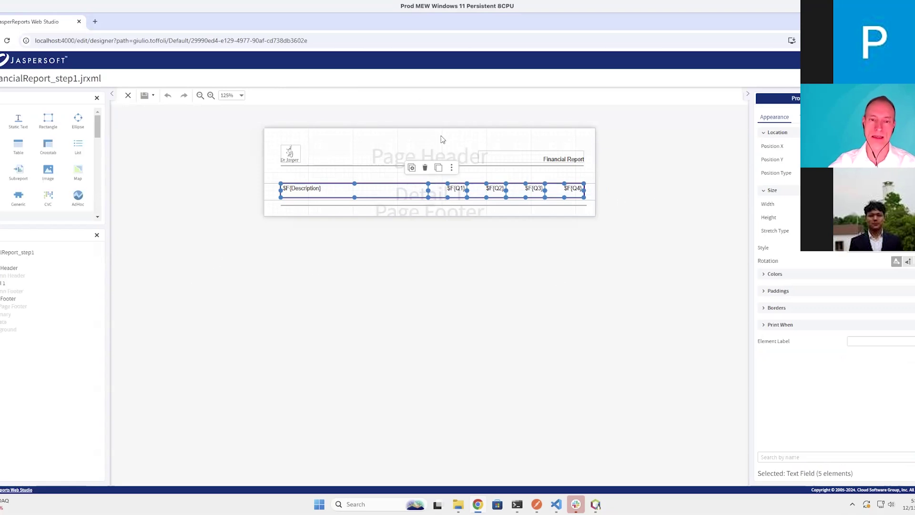
left_click(451, 169)
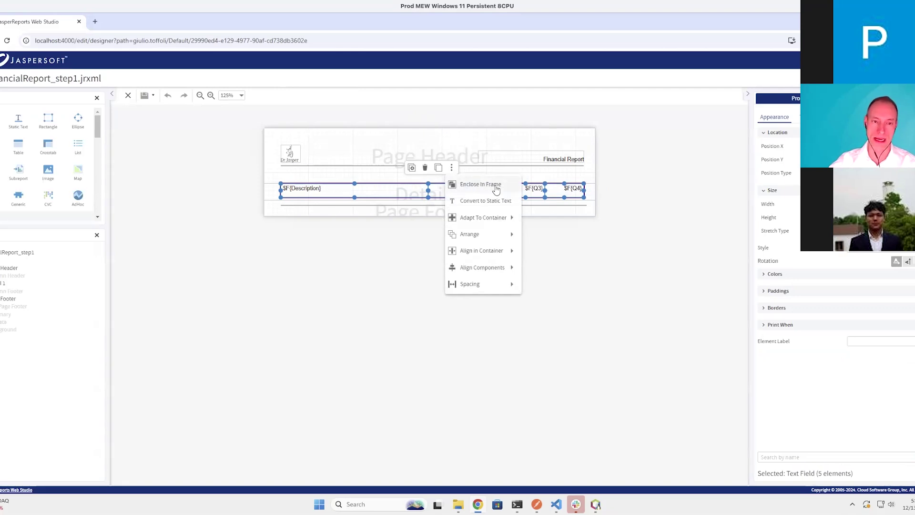
left_click(496, 190)
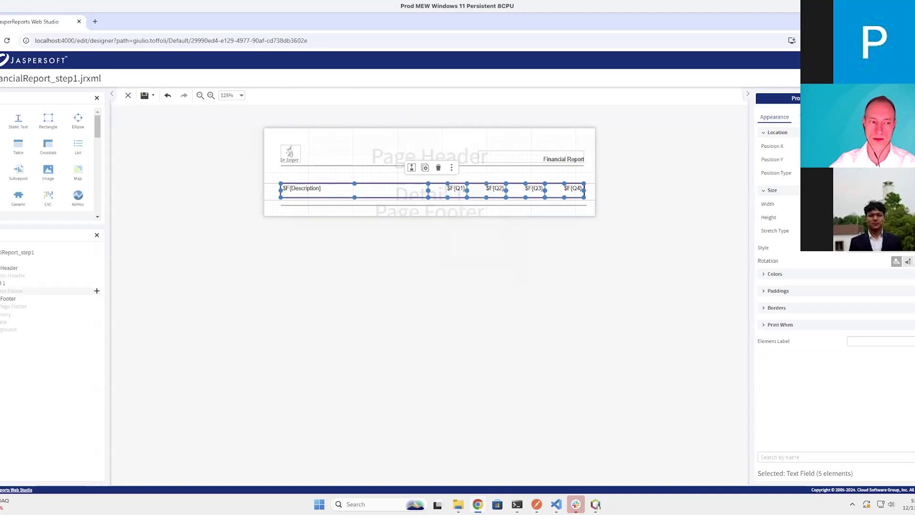
Select the new frame in the Outline, check its Colors, and preview the report
left_click(1, 283)
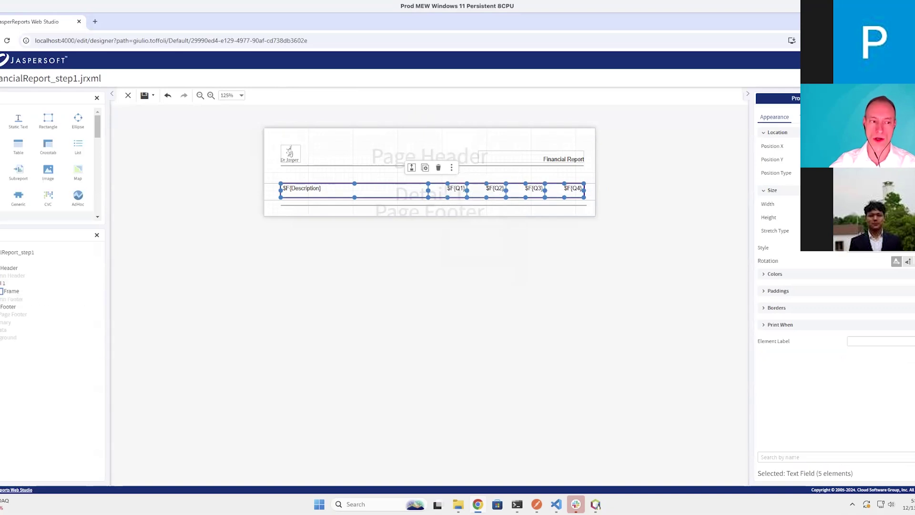
left_click(1, 291)
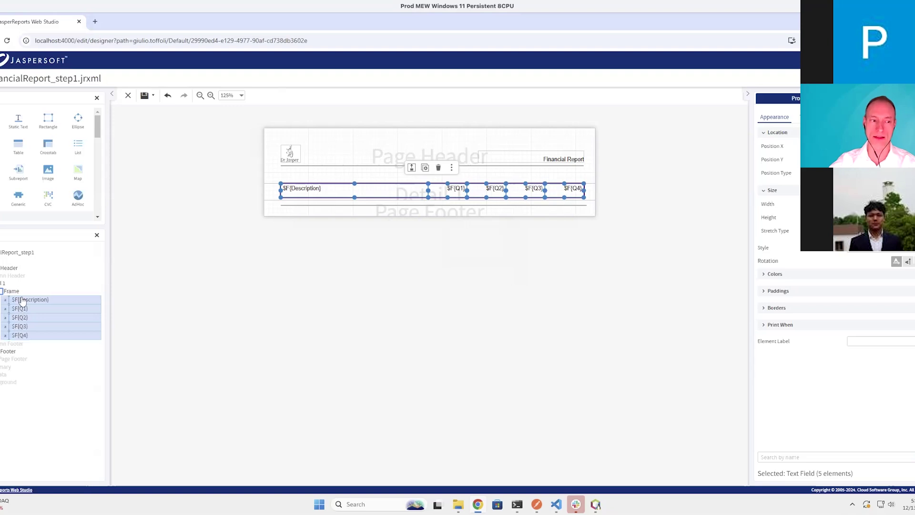
left_click(13, 292)
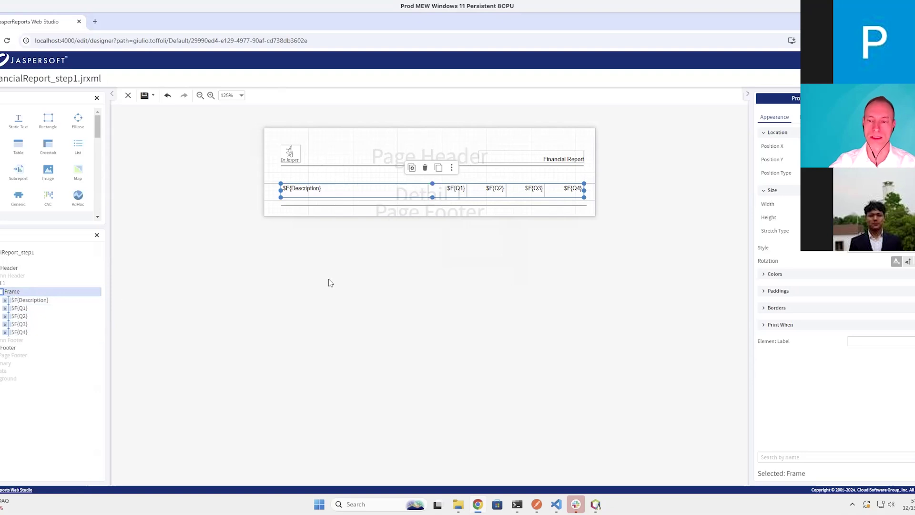
left_click(767, 275)
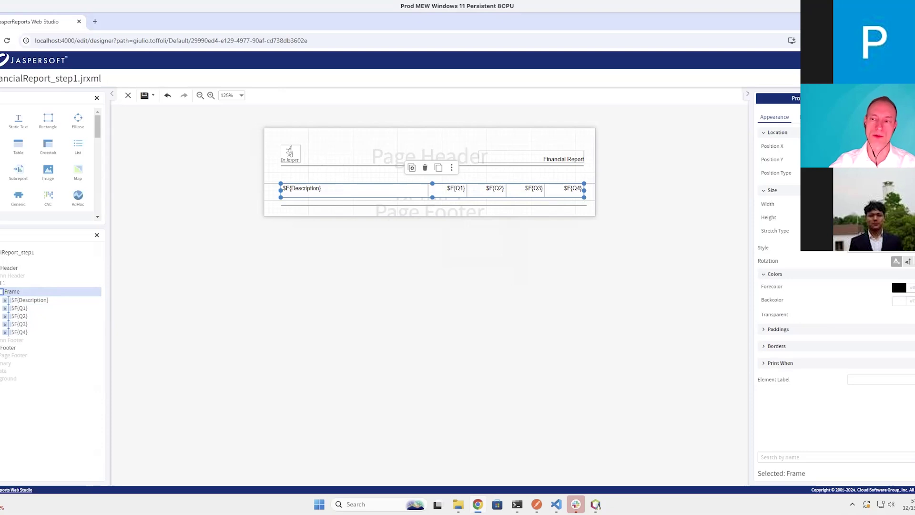
left_click(888, 78)
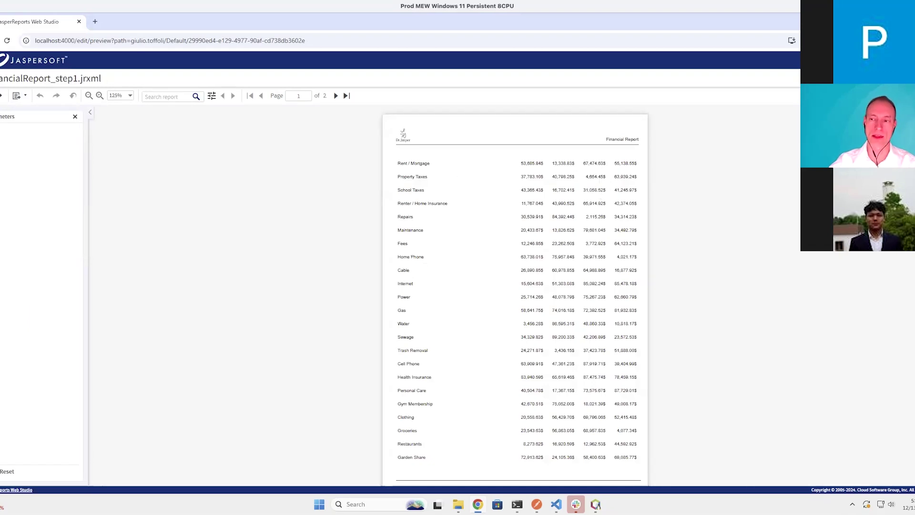
Switch from the Preview back to the Design view of FinancialReport_step1
left_click(853, 79)
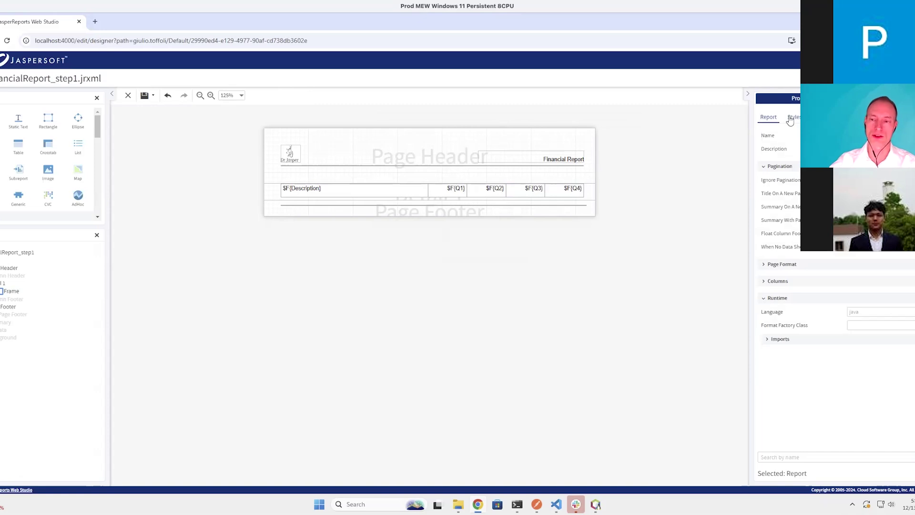
Rename the new report style to AlternateBG
left_click(791, 117)
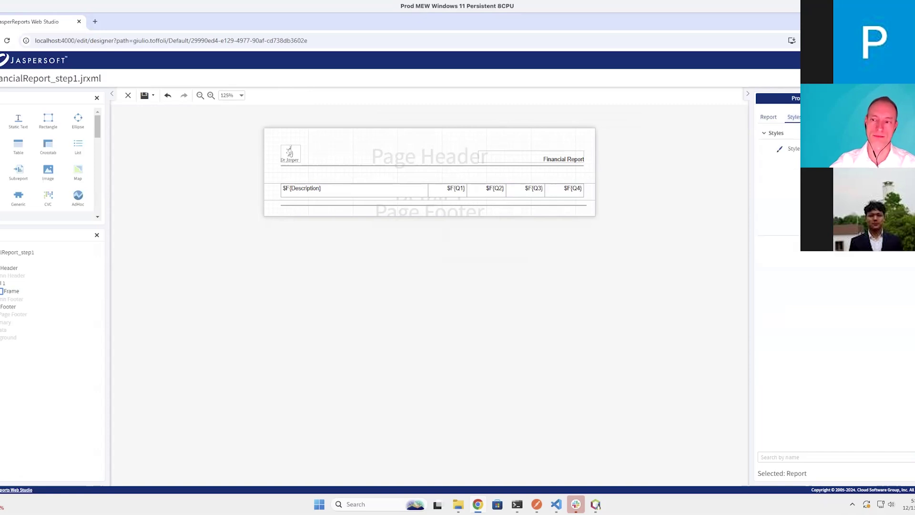
left_click(791, 149)
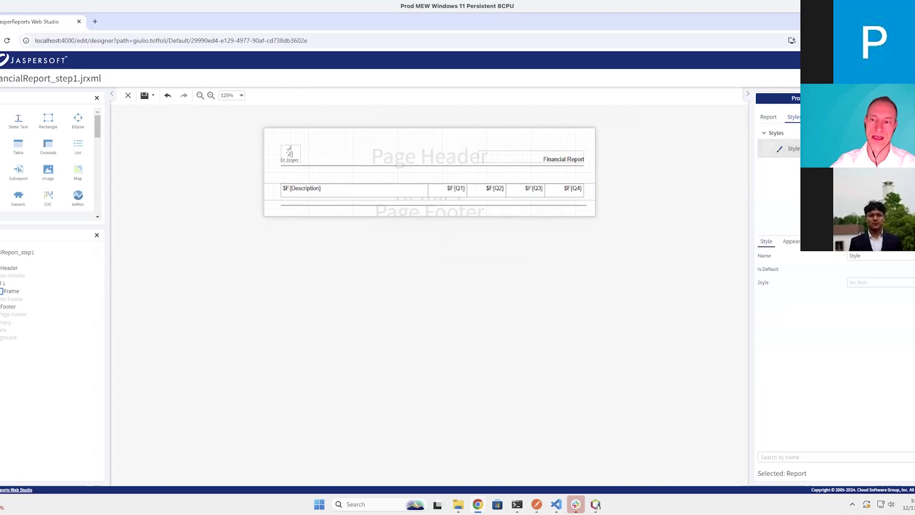
double_click(855, 256)
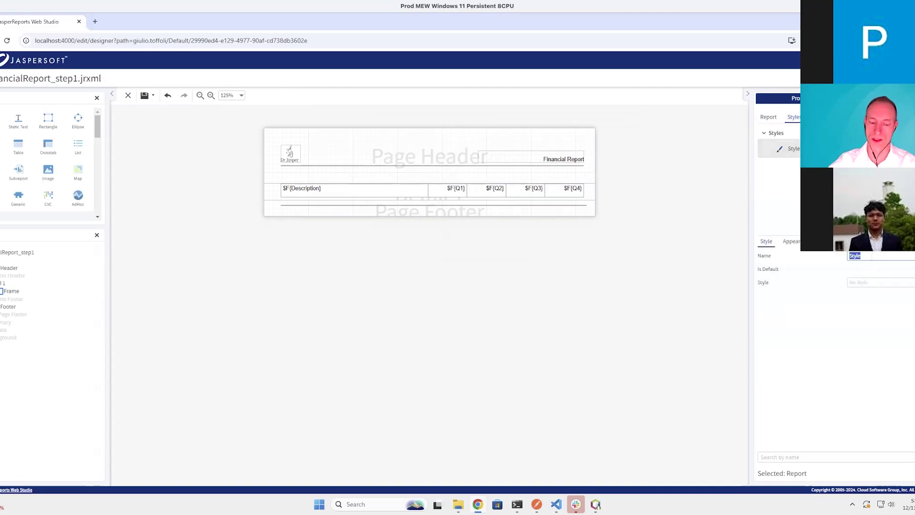
type("Alt")
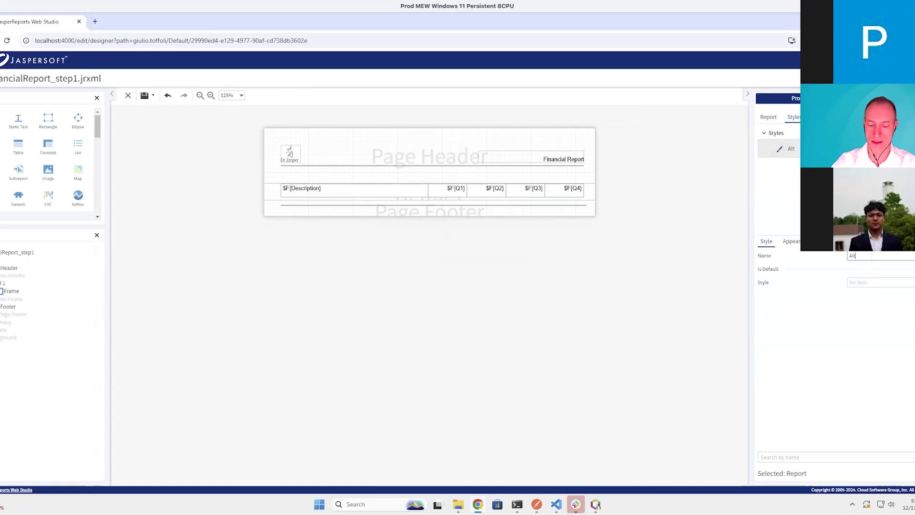
type("ernate")
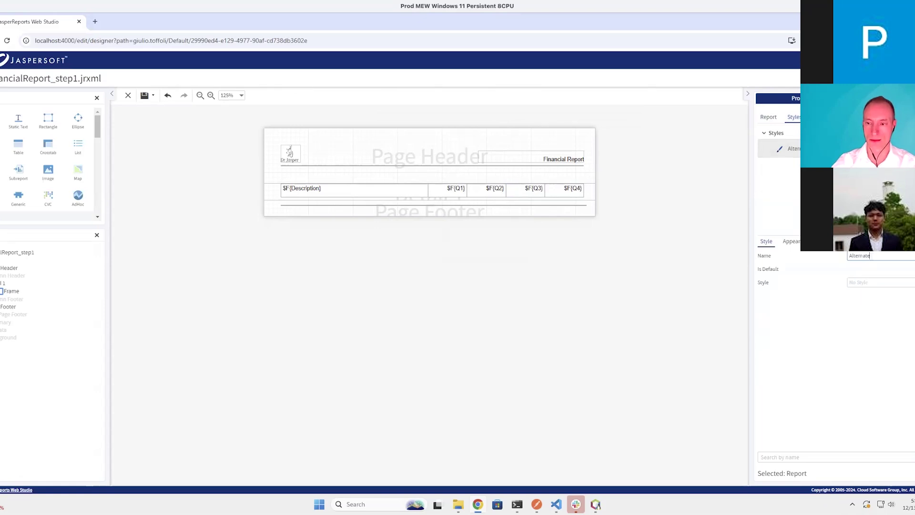
type("BG")
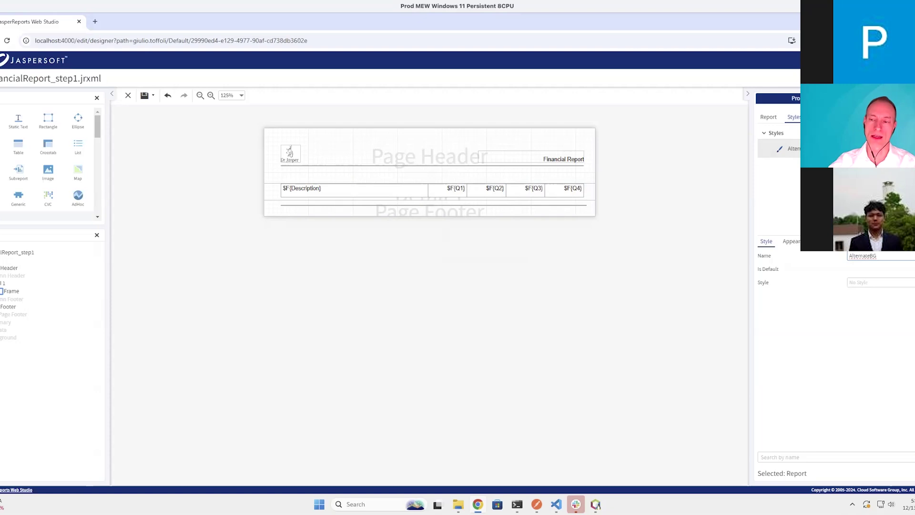
Add a conditional style to AlternateBG and bring up its Condition Expression editor
left_click(770, 150)
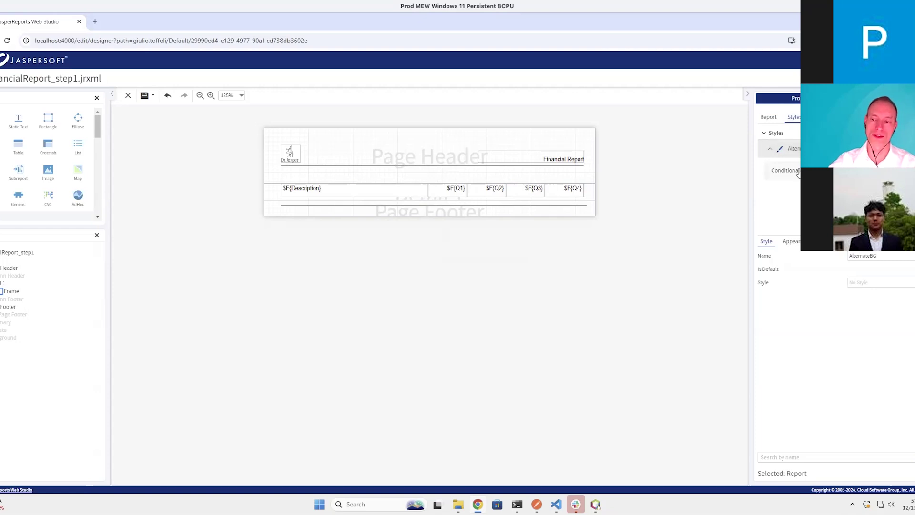
left_click(798, 173)
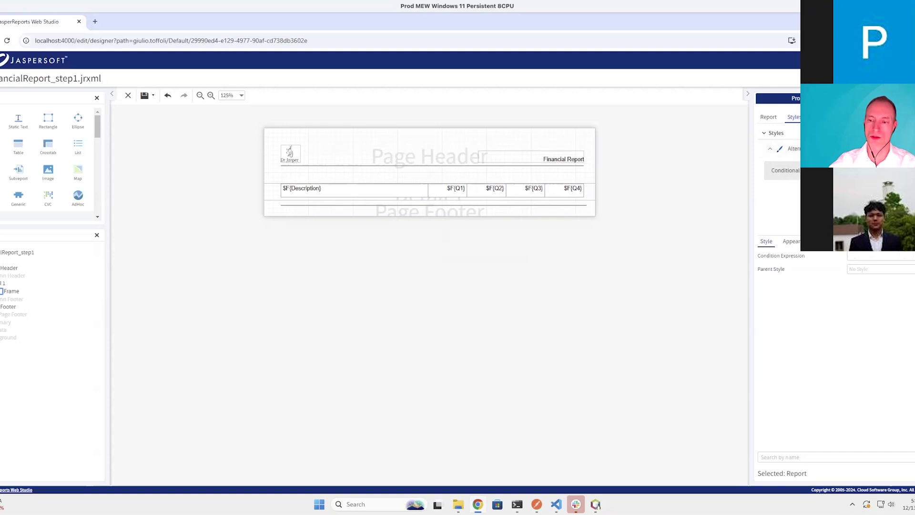
left_click(880, 256)
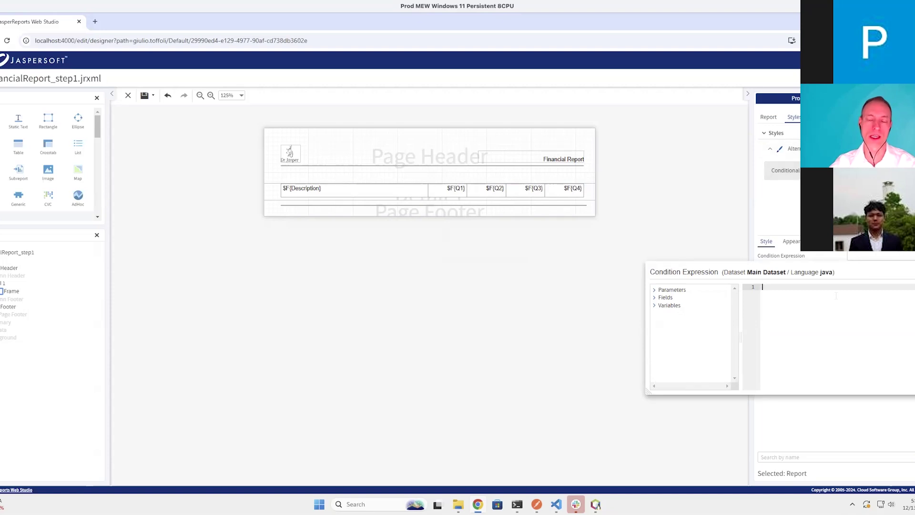
Set AlternateBG's conditional expression to $V{REPORT_COUNT} % 2 == 0 to target even rows
left_click(655, 305)
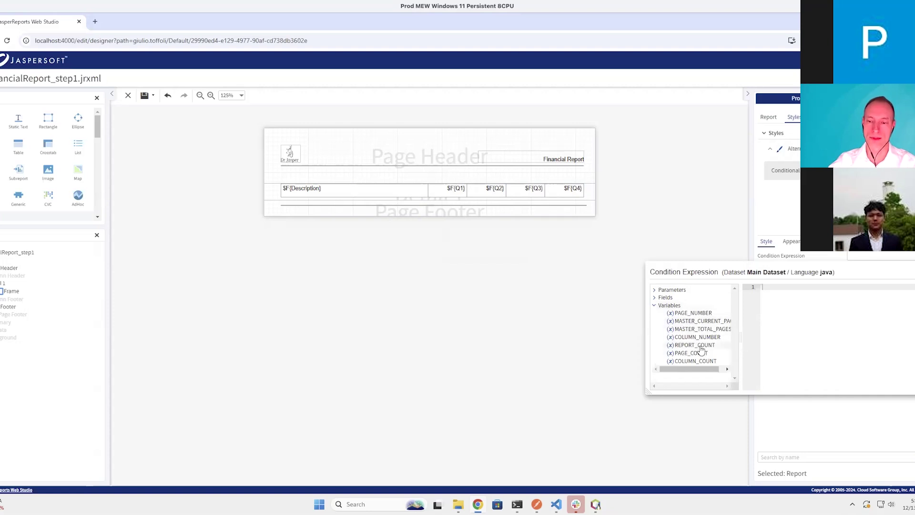
double_click(700, 347)
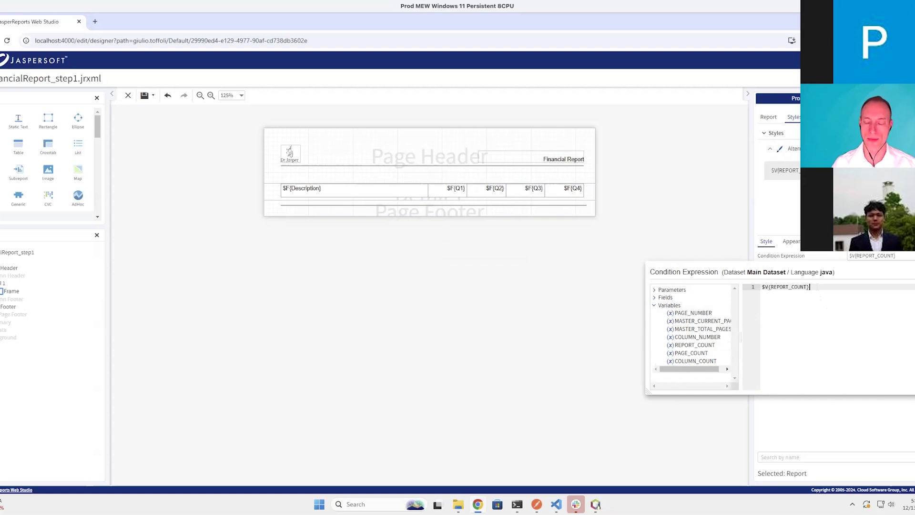
type("%")
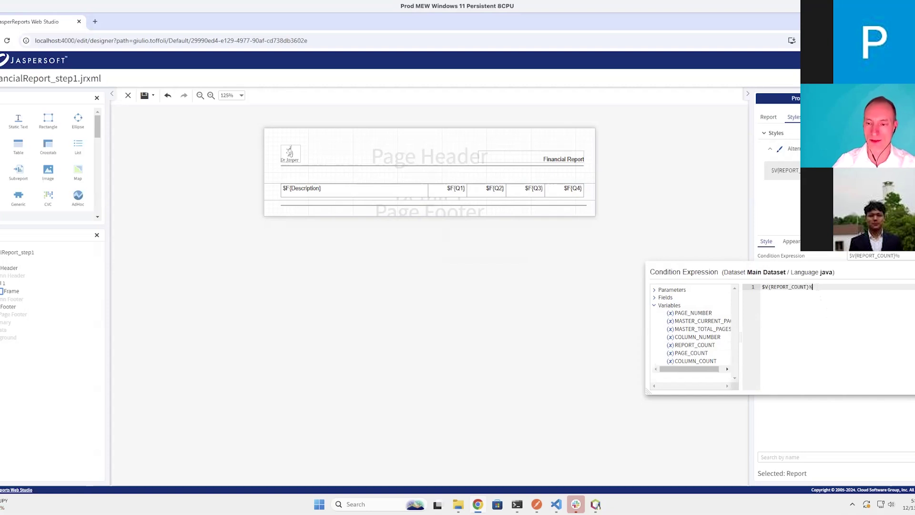
type("2")
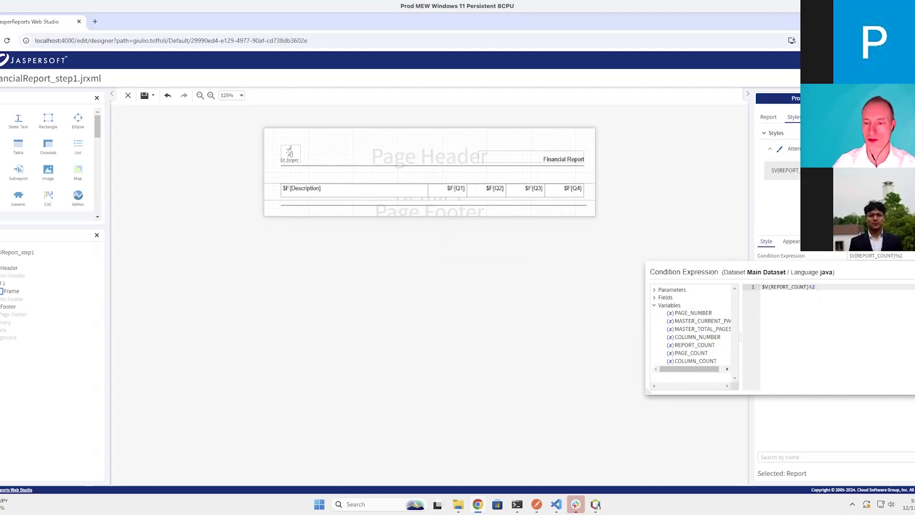
key("Left")
key("Right")
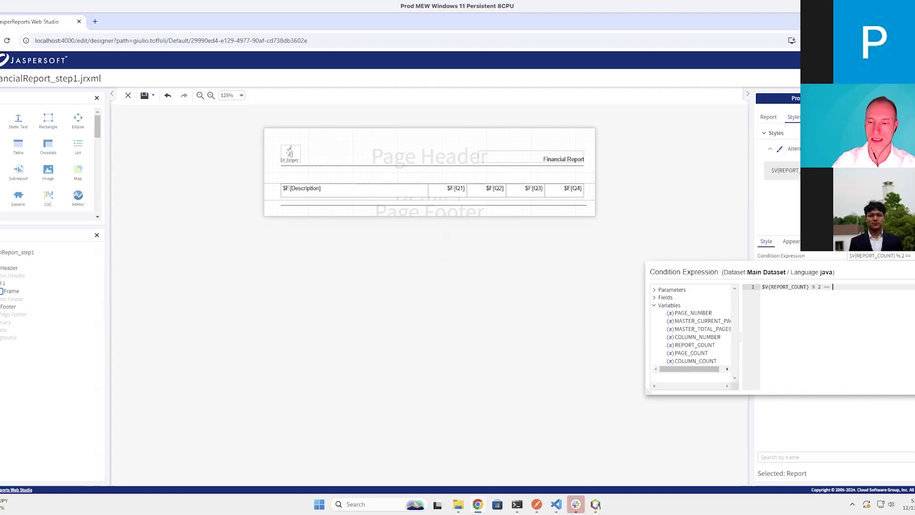
type("== 0")
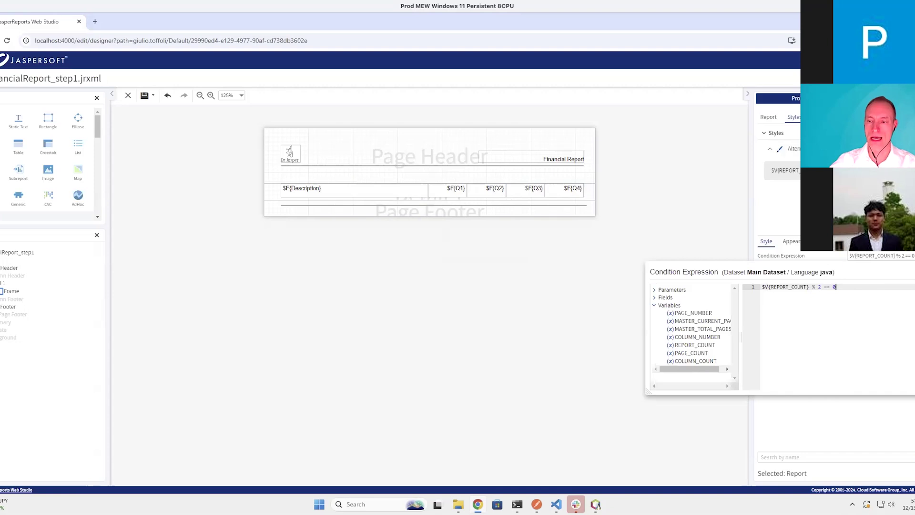
key("Escape")
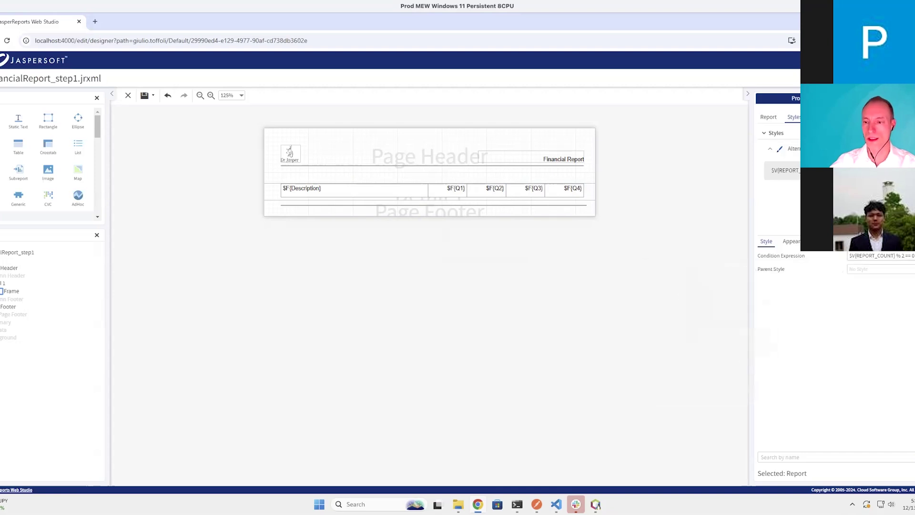
Keep No Style as parent and give the conditional style a light grey EEEEEE background
left_click(858, 269)
left_click(863, 281)
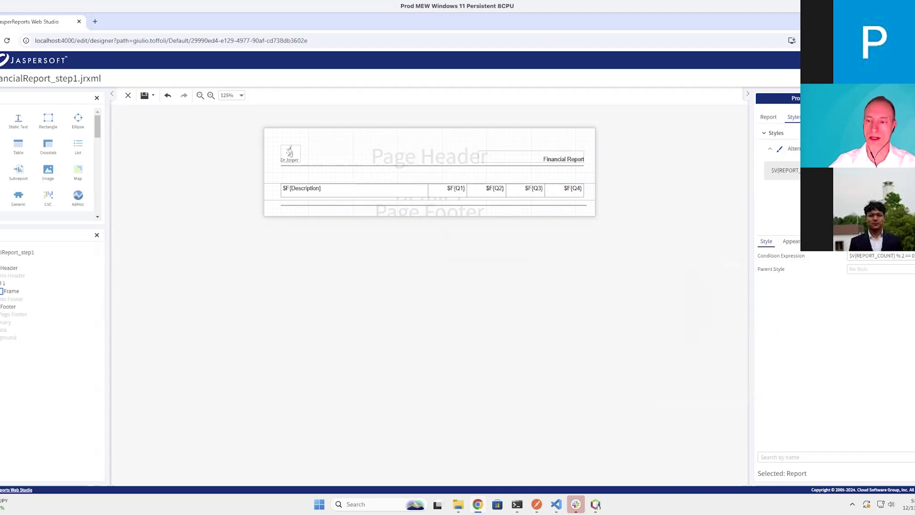
left_click(792, 247)
left_click(775, 270)
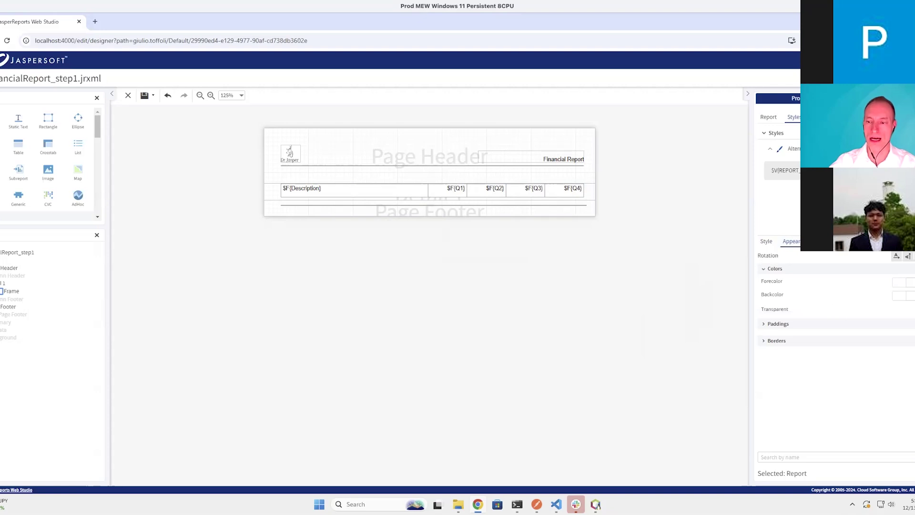
left_click(898, 296)
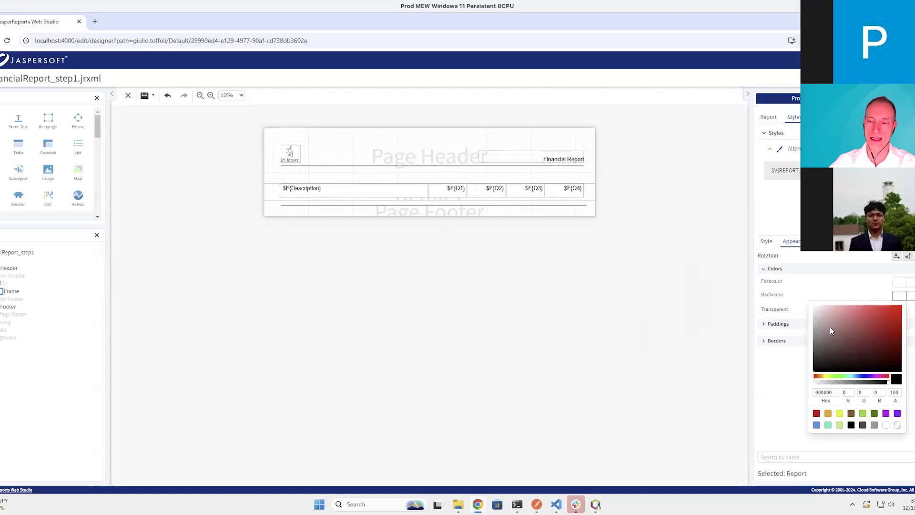
left_click_drag(820, 319, 806, 314)
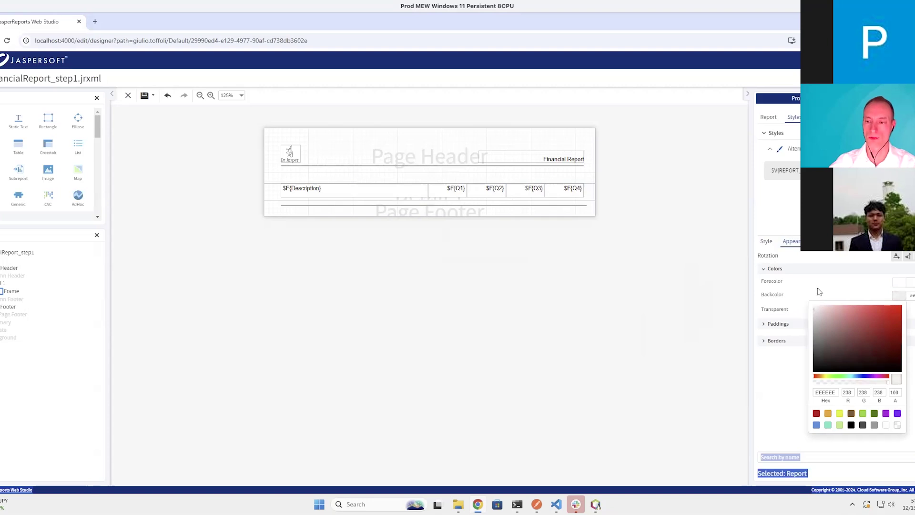
left_click(836, 304)
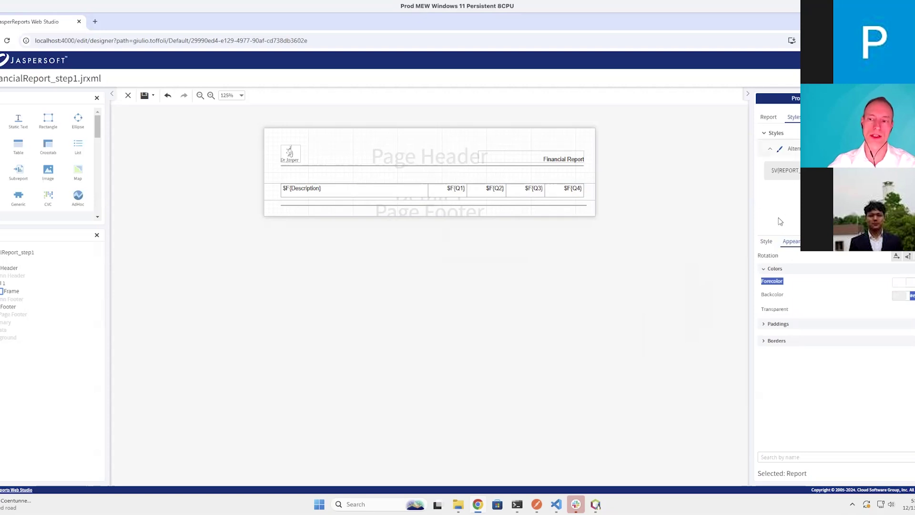
Apply the AlternateBG style to the detail row's frame
left_click(568, 270)
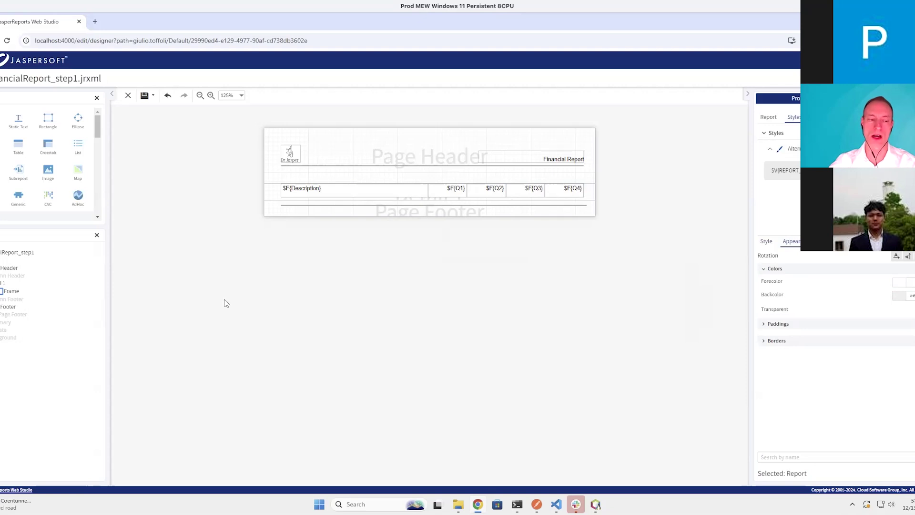
left_click(17, 295)
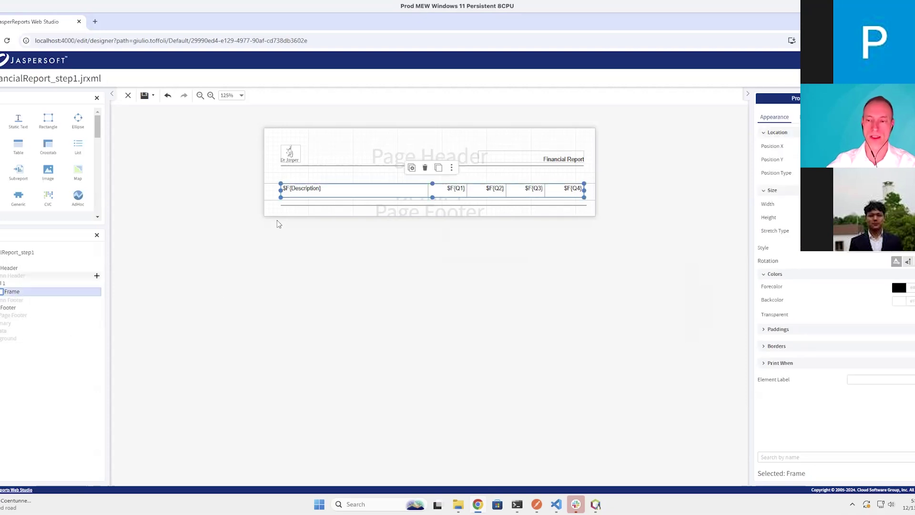
left_click(845, 253)
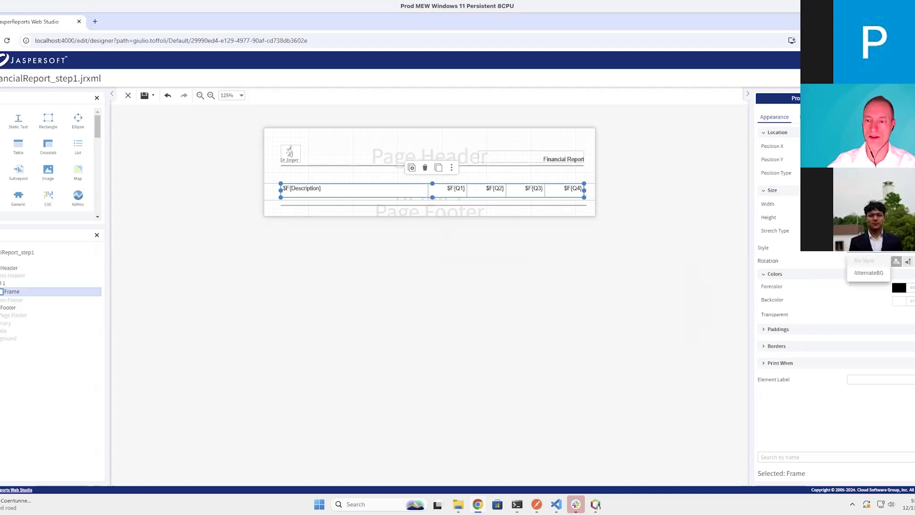
left_click(868, 275)
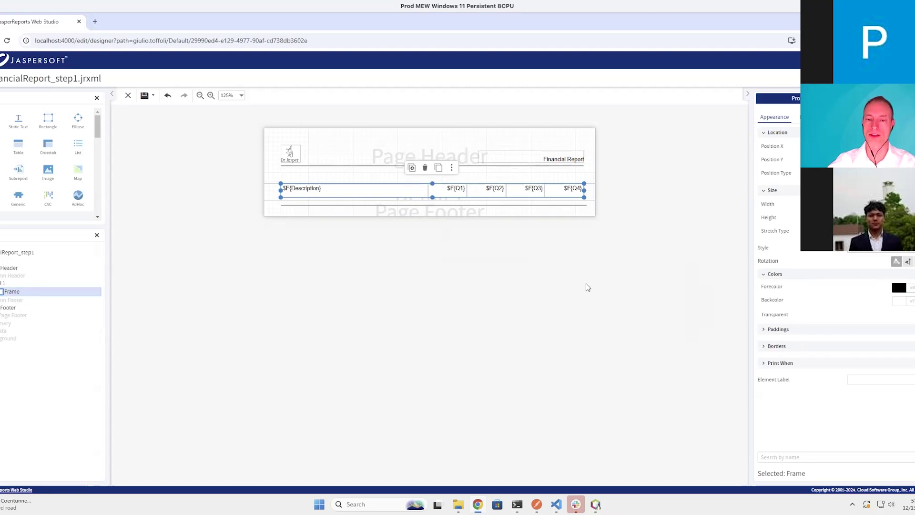
left_click(199, 181)
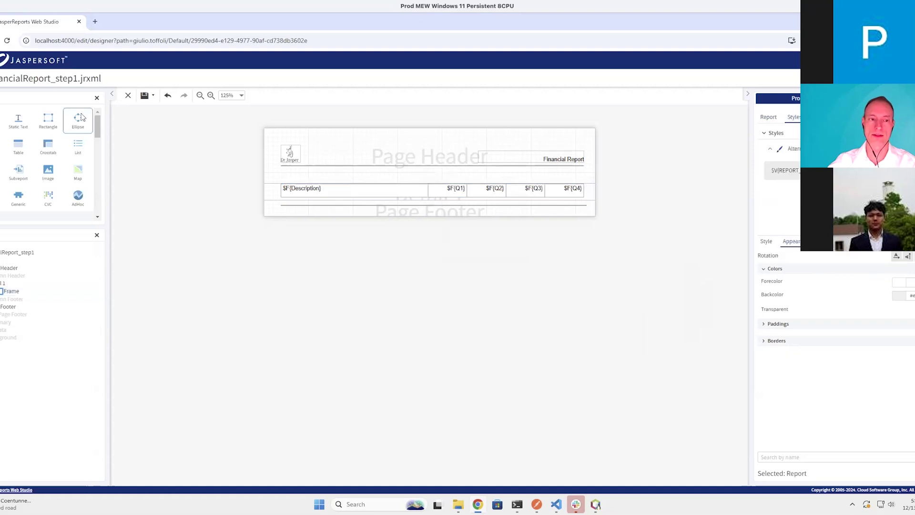
Save FinancialReport_step1.jrxml with the AlternateBG frame styling
left_click(143, 99)
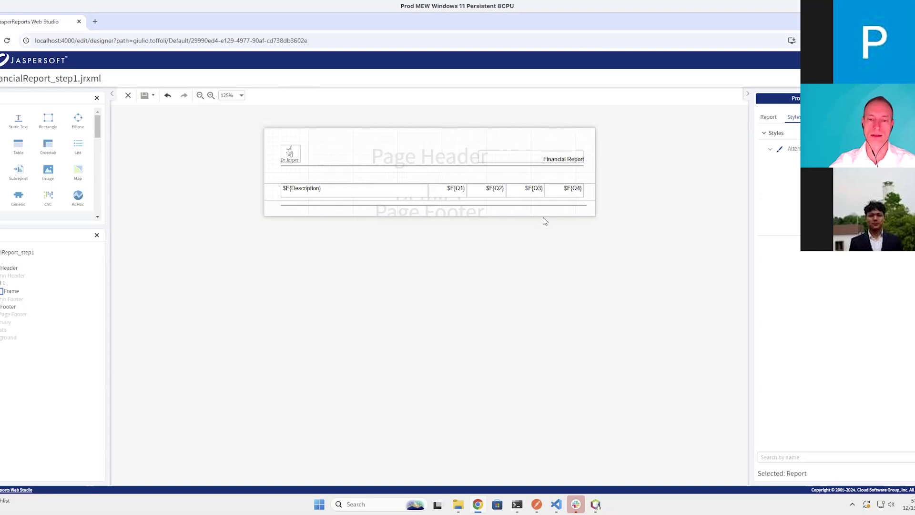
Make the Page Footer band taller and drop two Text Field elements into it
left_click_drag(543, 216, 545, 255)
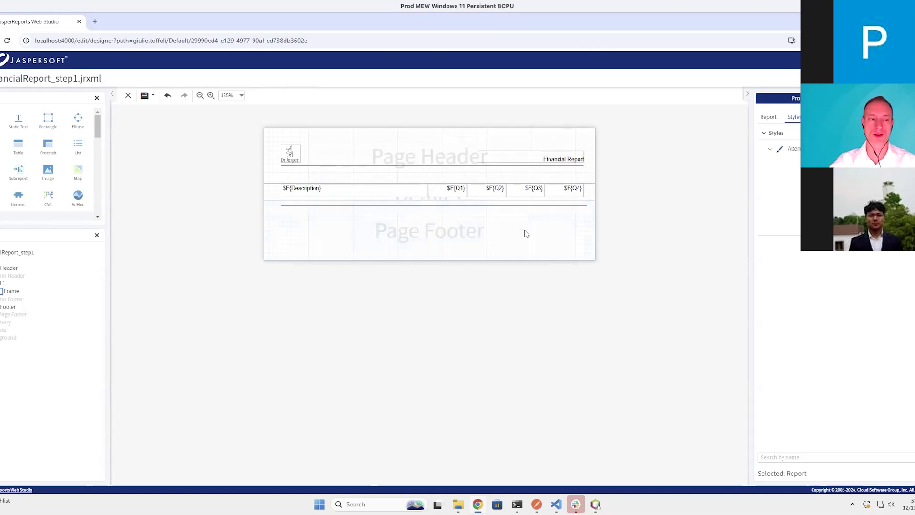
left_click_drag(18, 120, 385, 224)
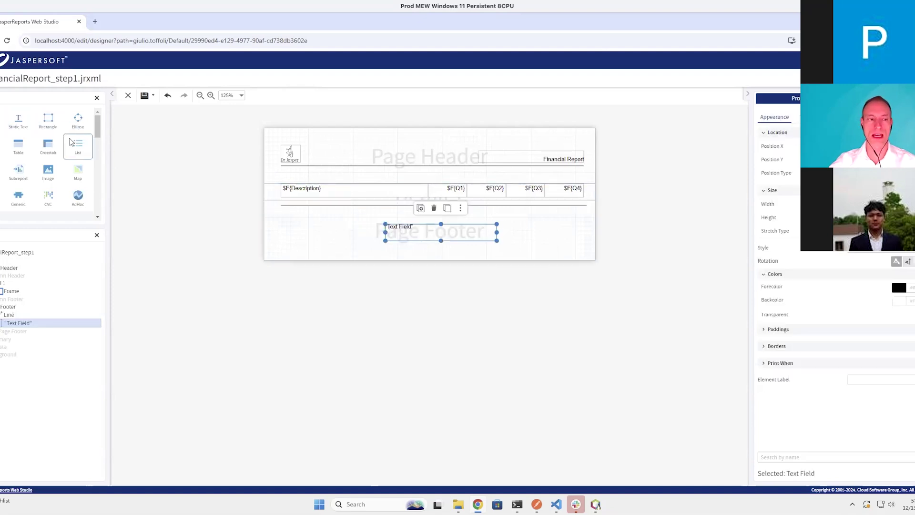
left_click_drag(18, 120, 529, 227)
Resize and align the two footer text fields side by side, then select both
left_click_drag(601, 238, 581, 232)
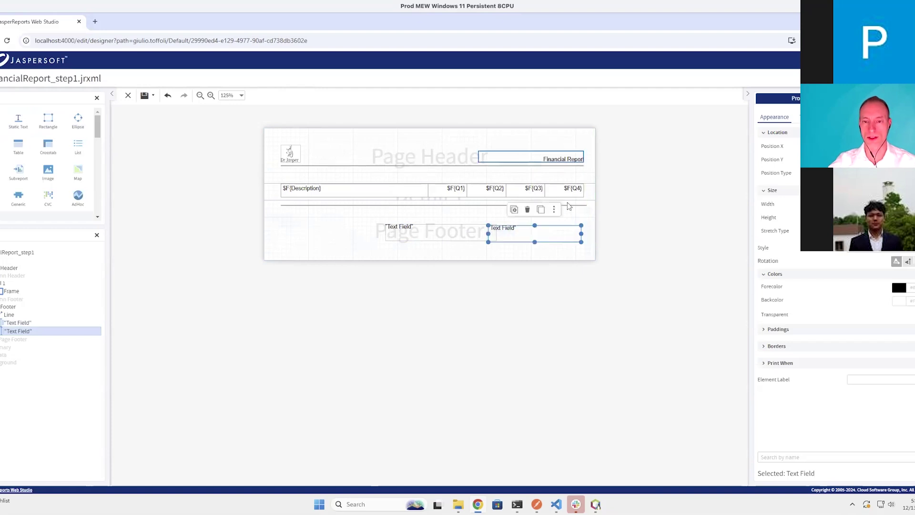
left_click(466, 231)
left_click_drag(439, 232, 524, 236)
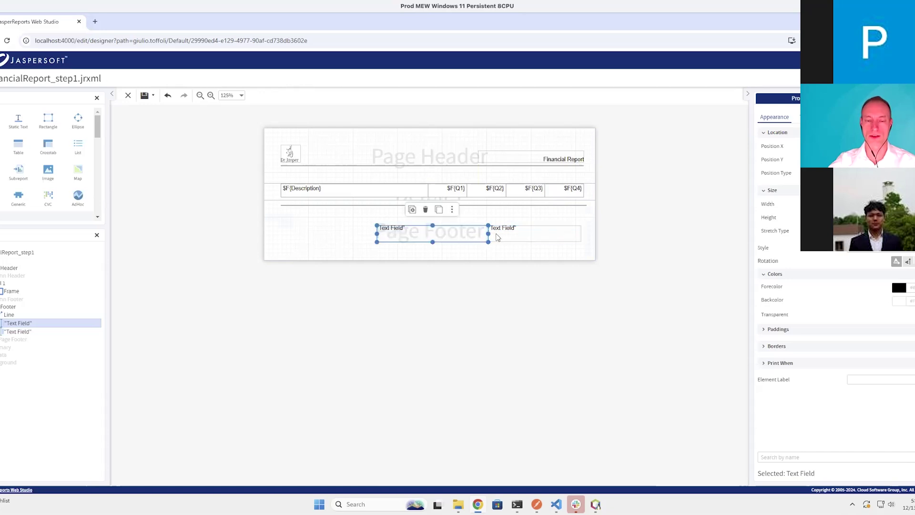
left_click_drag(377, 233, 281, 233)
left_click_drag(344, 230, 430, 236)
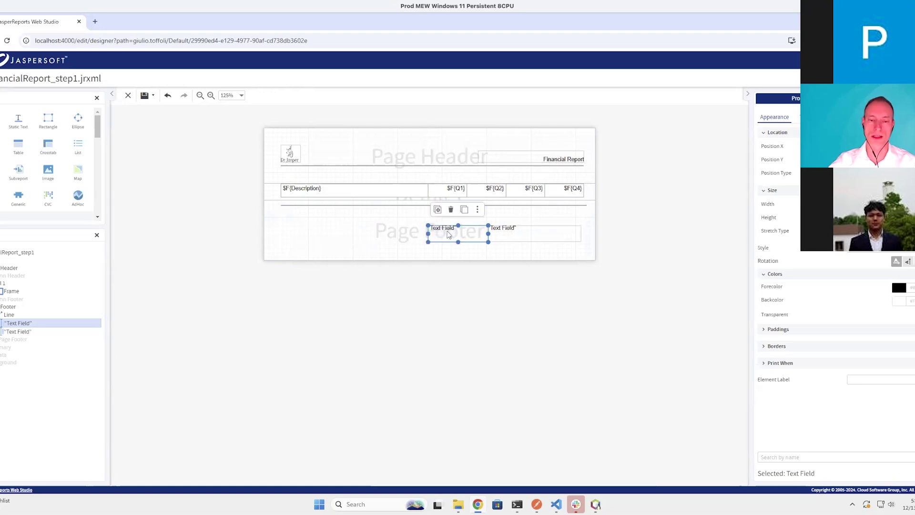
left_click(512, 239)
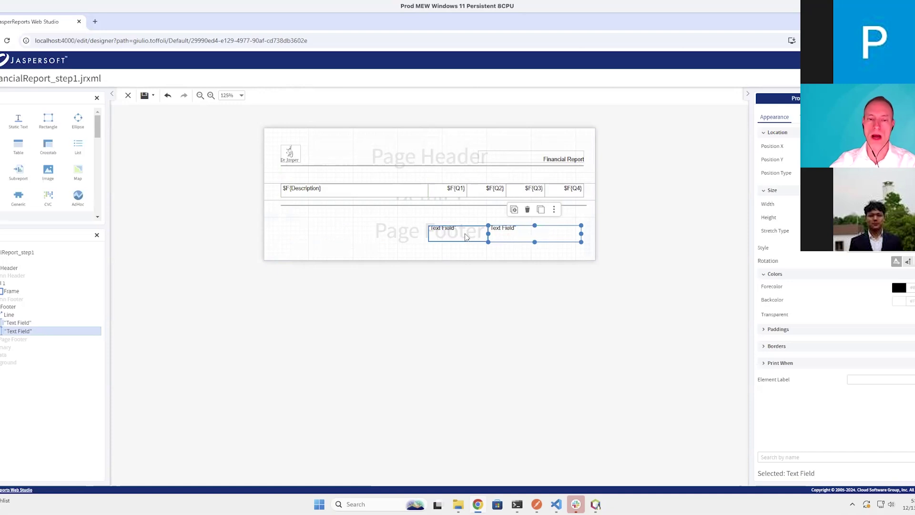
left_click(464, 237)
left_click(498, 236)
left_click(478, 236, "shift")
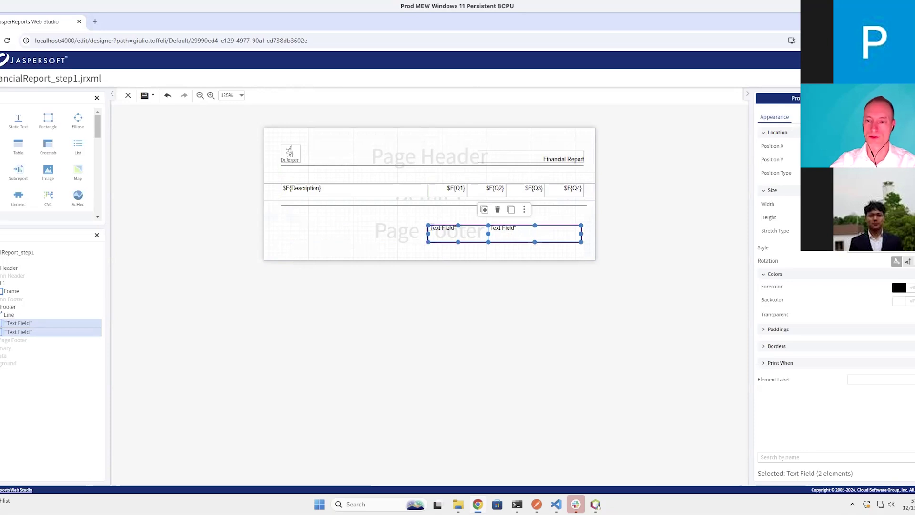
Set the font size of both footer text fields to 20
left_click(810, 117)
double_click(859, 296)
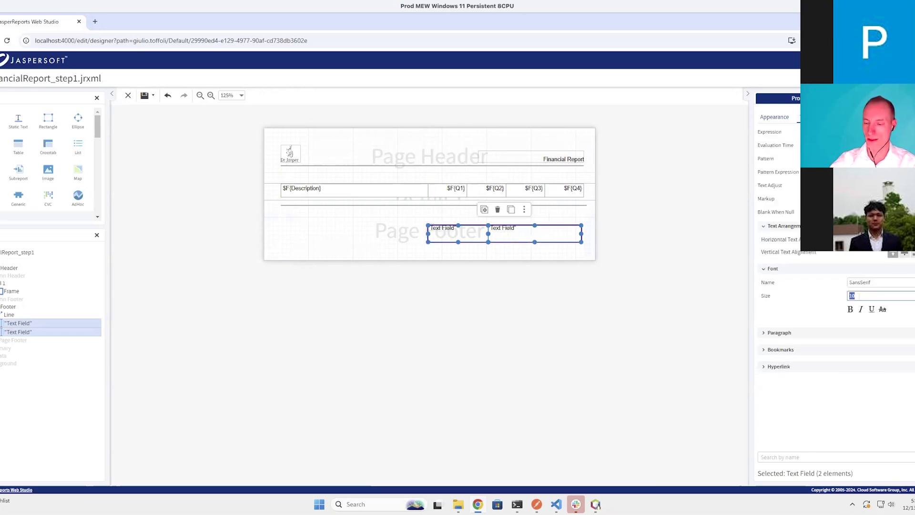
type("20")
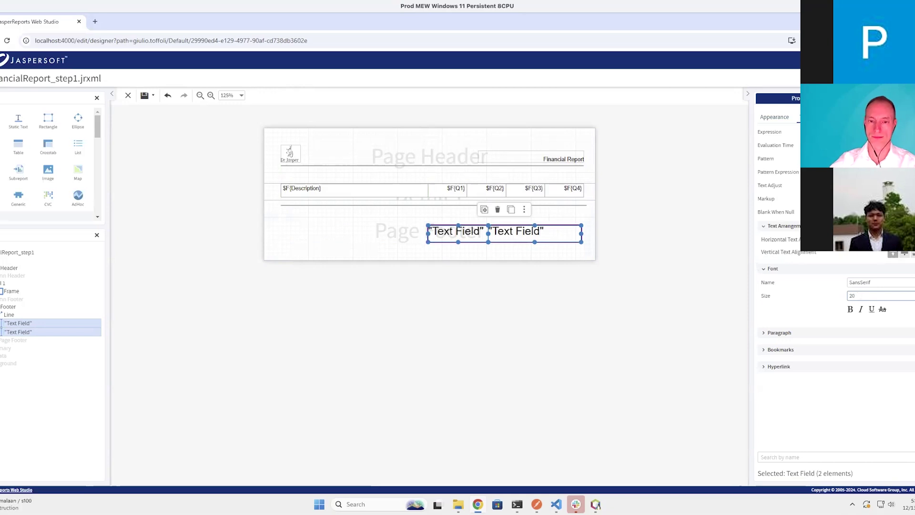
left_click(575, 249)
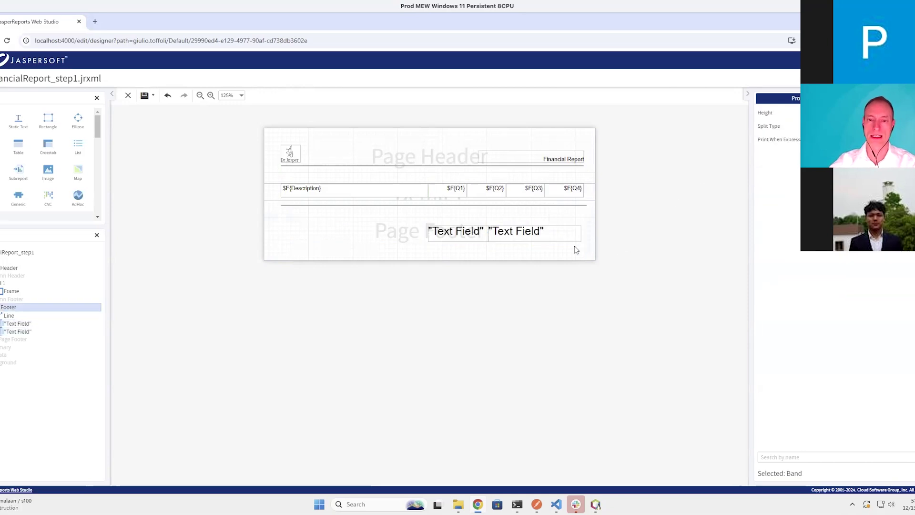
Replace both footer fields' placeholder expressions with $V{PAGE_NUMBER}
double_click(458, 239)
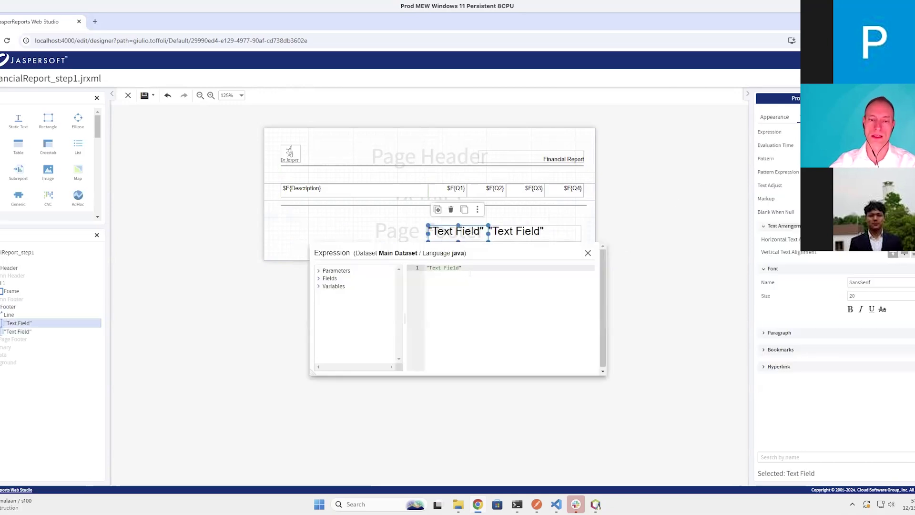
key("shift+Home")
key("BackSpace")
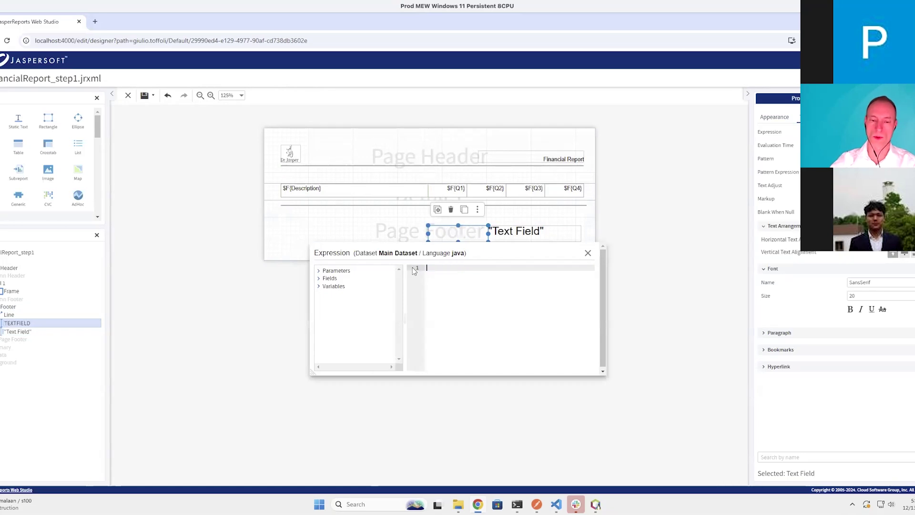
left_click(318, 287)
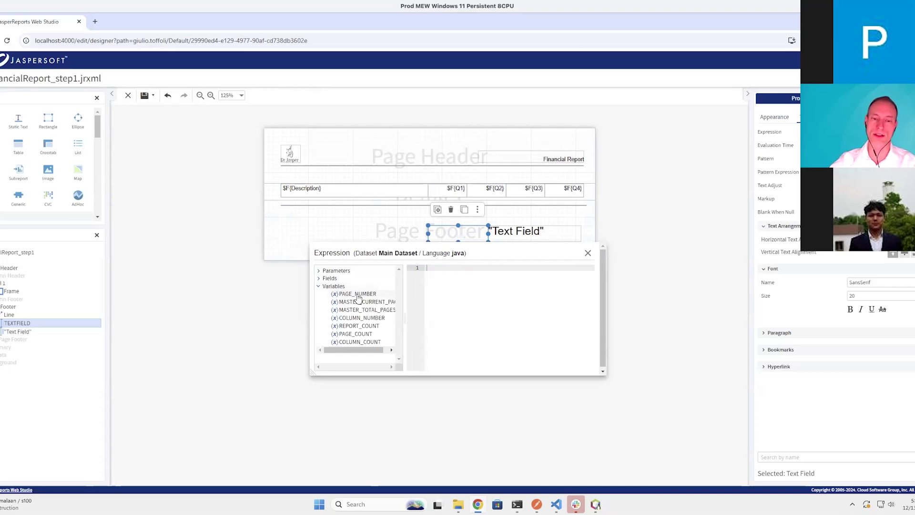
double_click(358, 294)
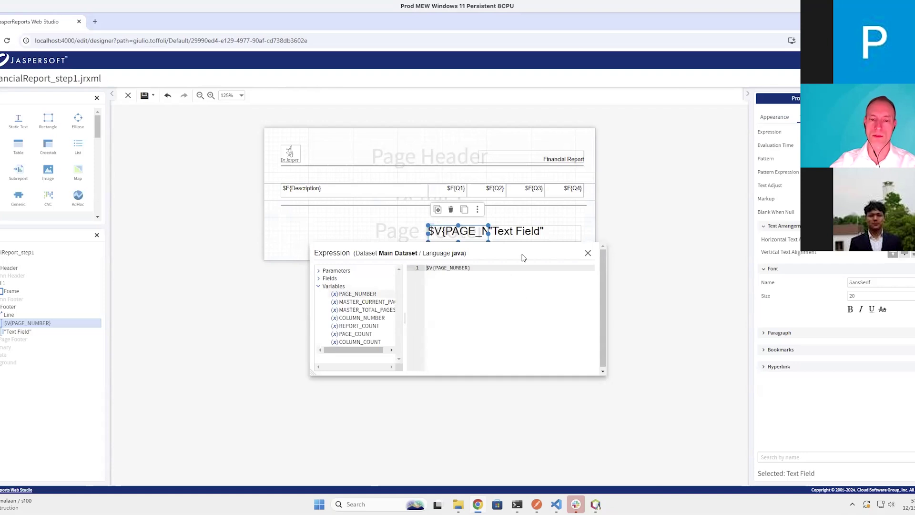
left_click(587, 253)
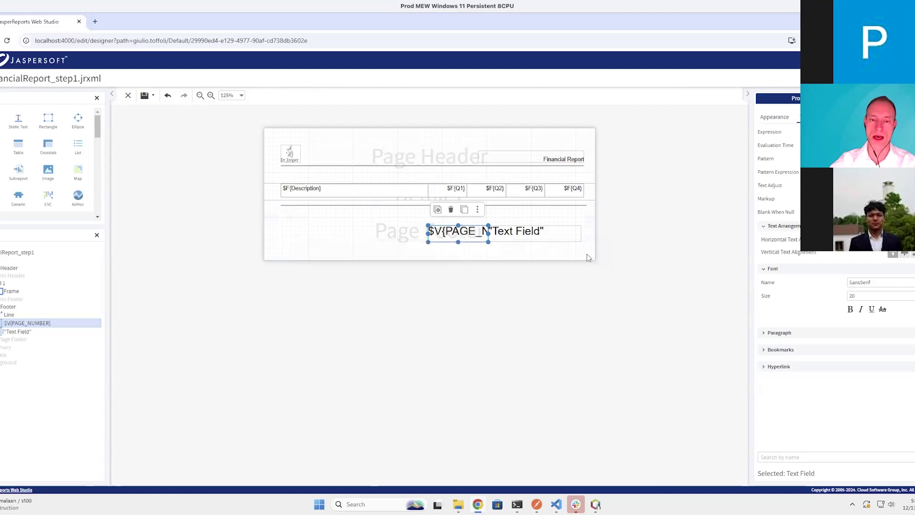
double_click(532, 241)
key("ctrl+a")
key("BackSpace")
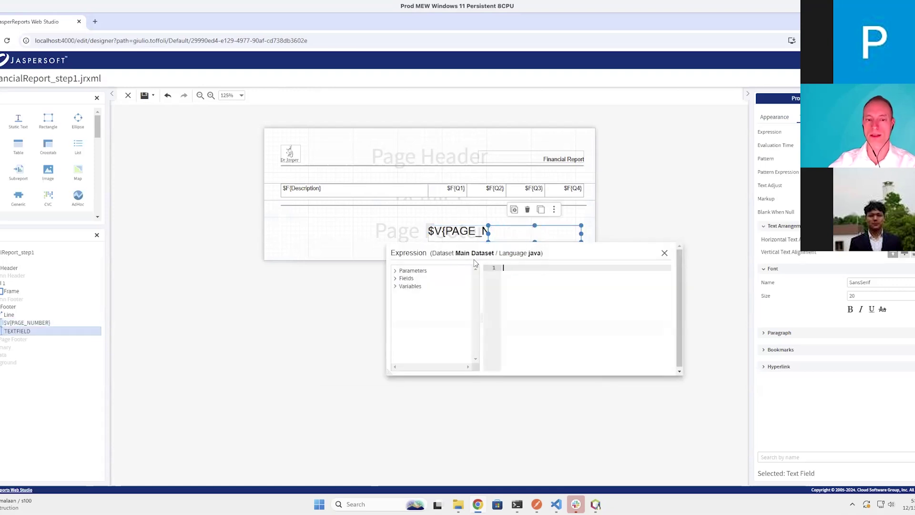
left_click(395, 286)
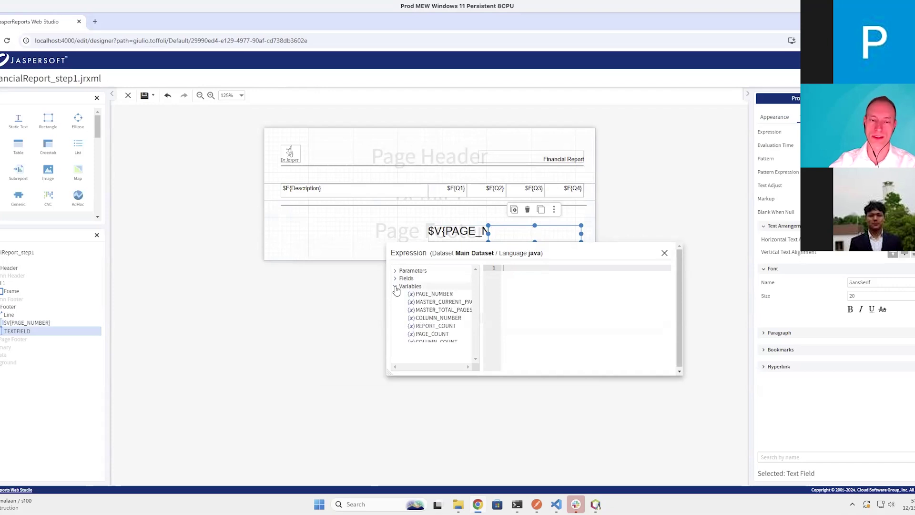
double_click(421, 294)
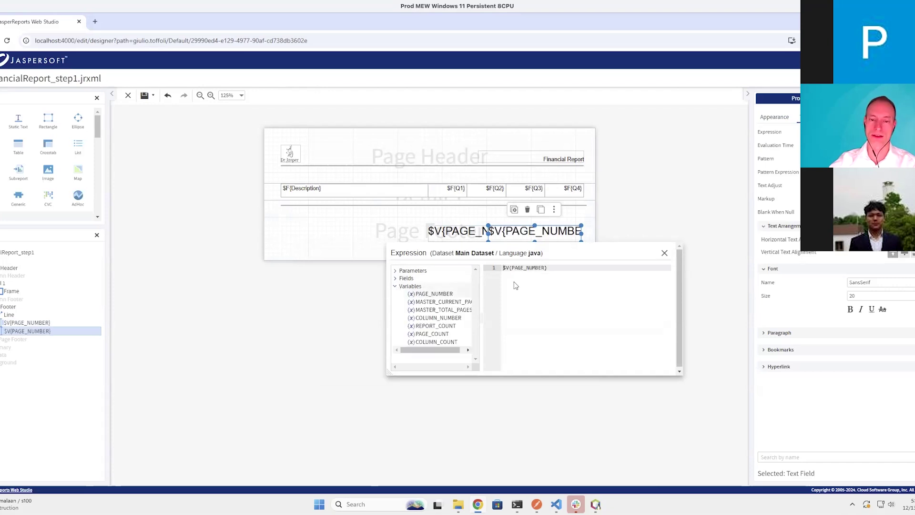
left_click(664, 253)
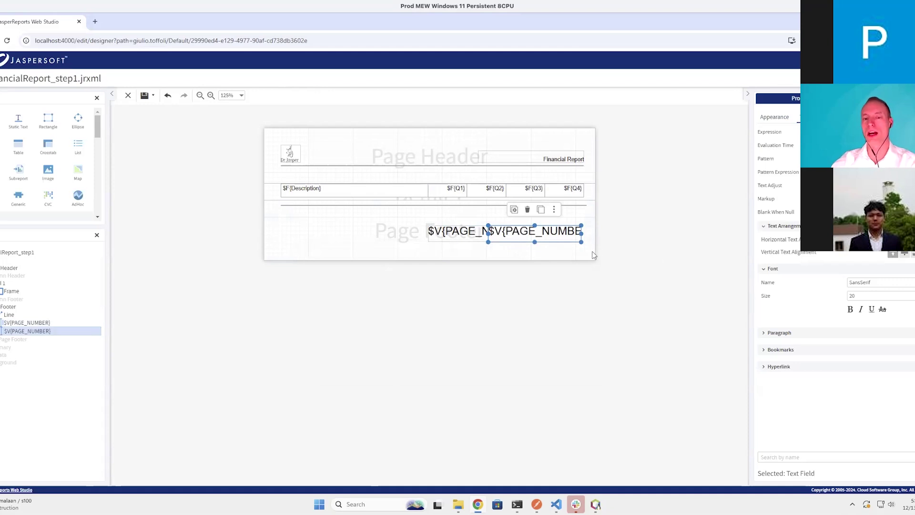
Check both page number fields, clear the selection and save the report
left_click(455, 236)
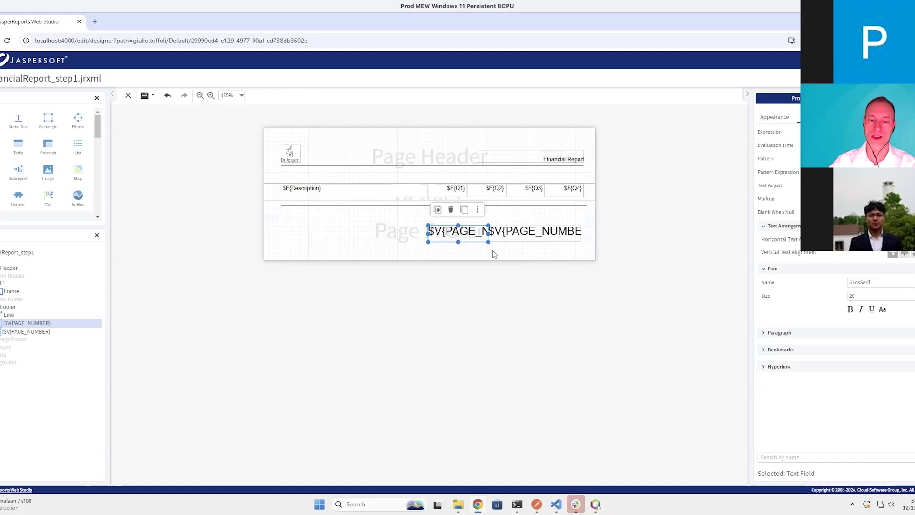
left_click(528, 241)
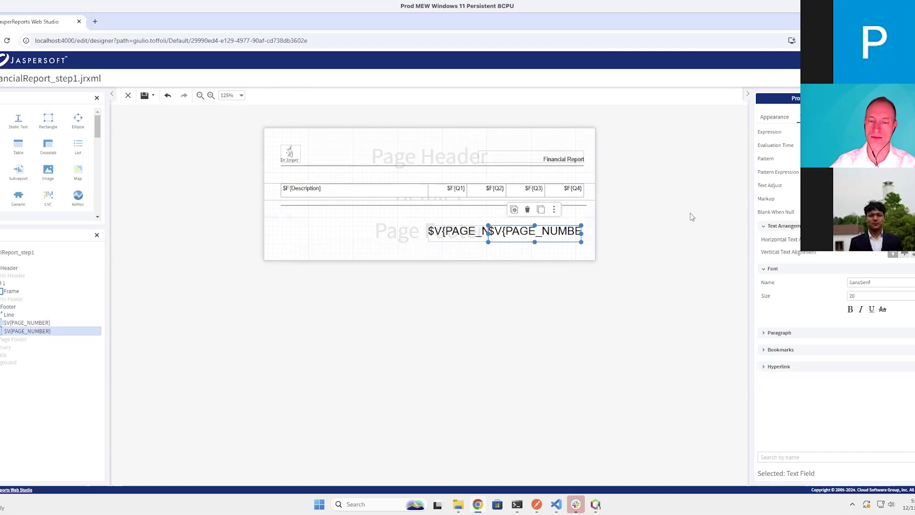
left_click(596, 245)
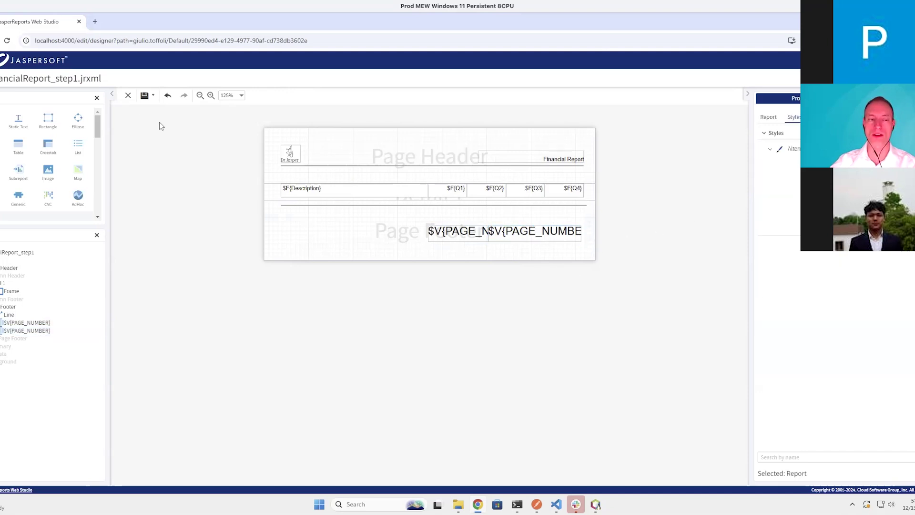
left_click(145, 97)
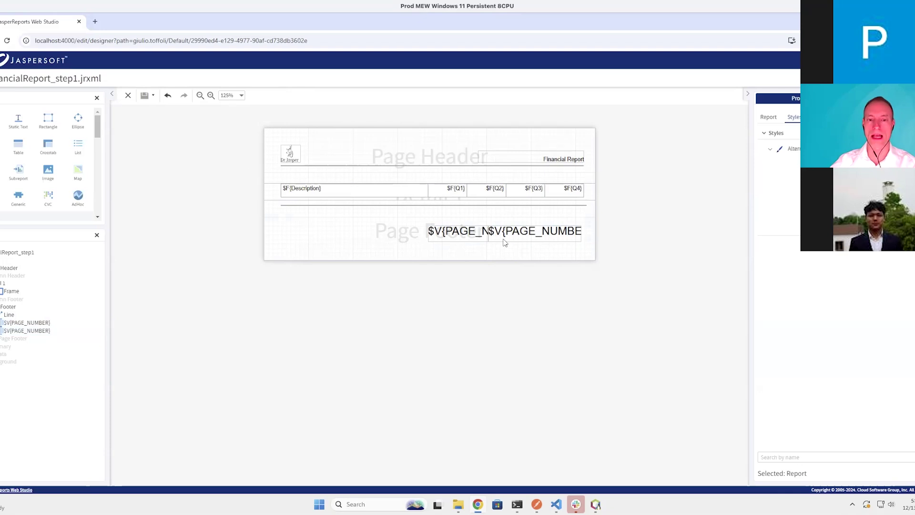
left_click(870, 79)
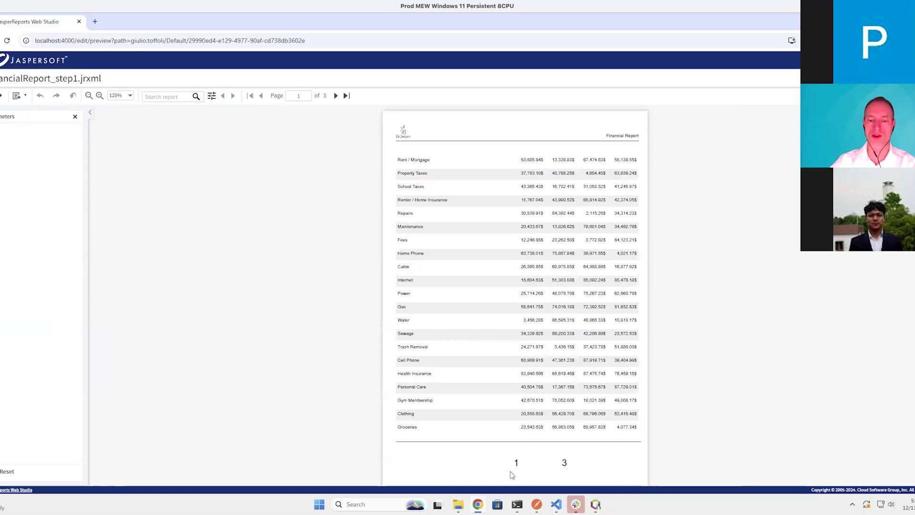
left_click(336, 96)
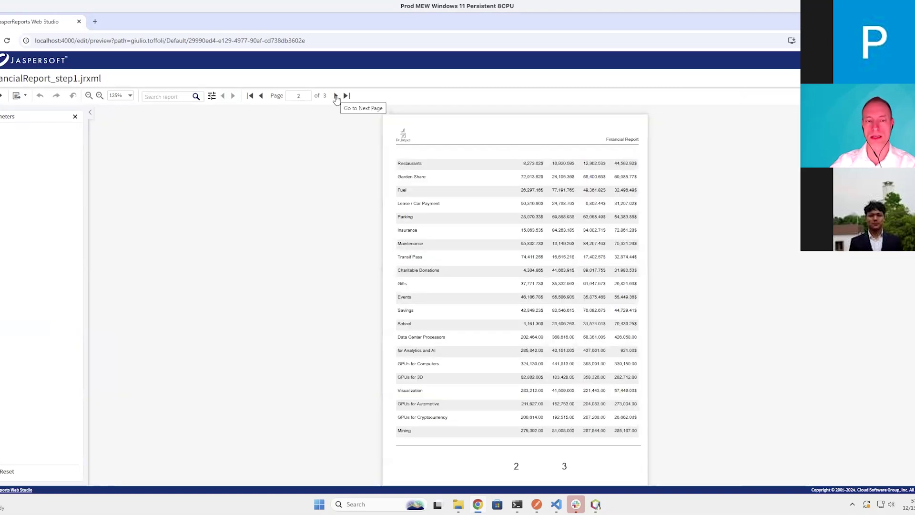
left_click(336, 96)
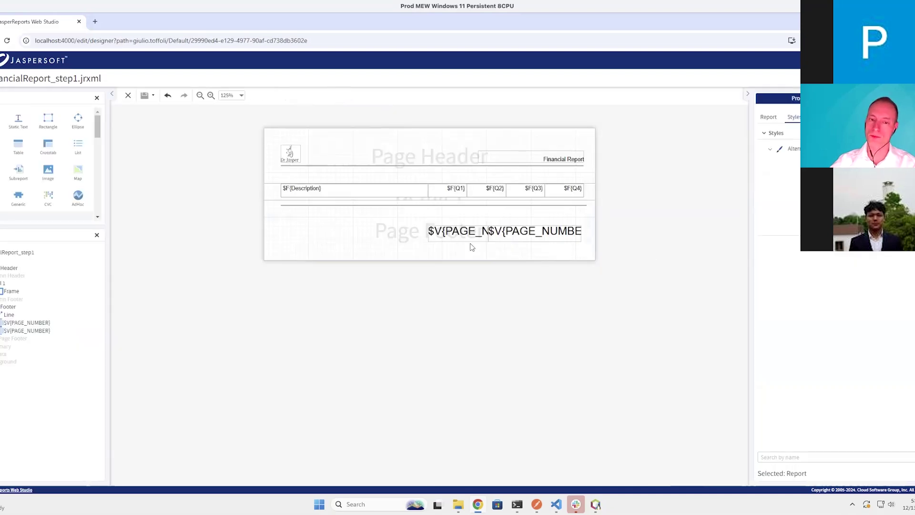
left_click(470, 241)
left_click(516, 239)
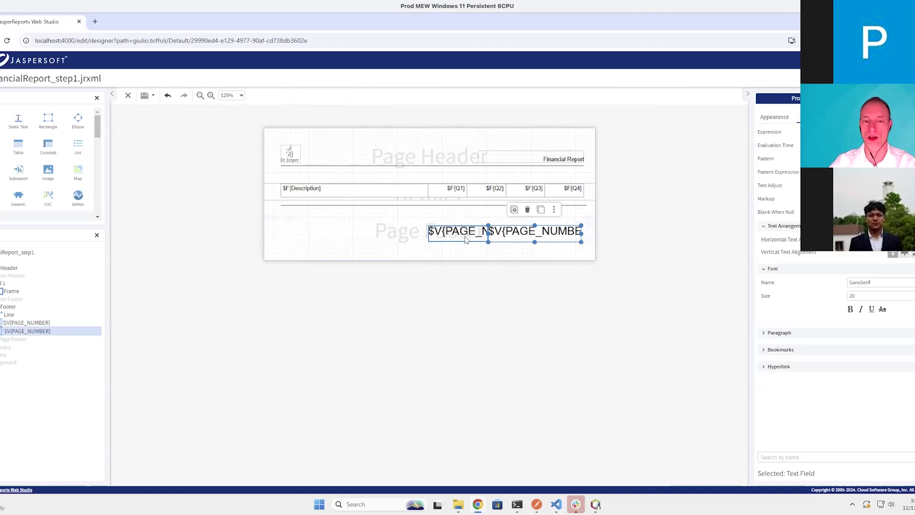
left_click(465, 236)
left_click(495, 233)
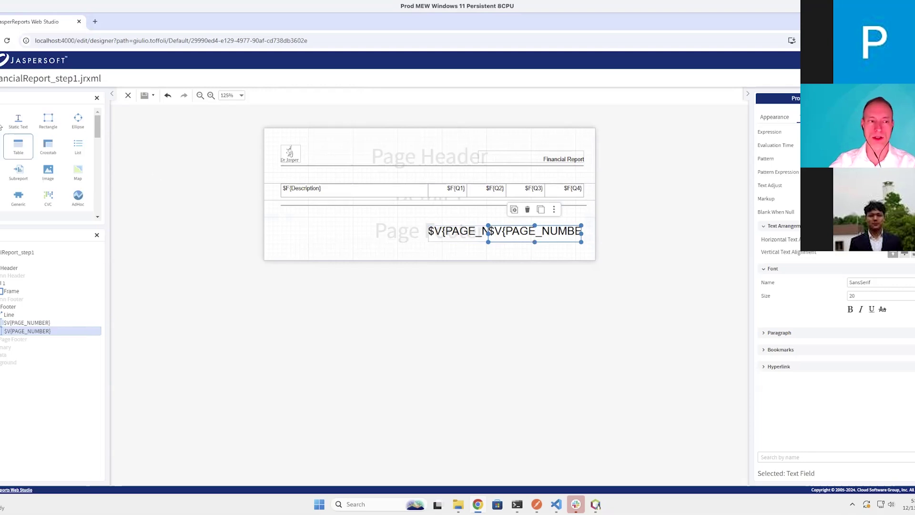
Paste a copy of the $V{PAGE_NUMBER} field and move it to the footer's left side
left_click_drag(22, 128, 317, 233)
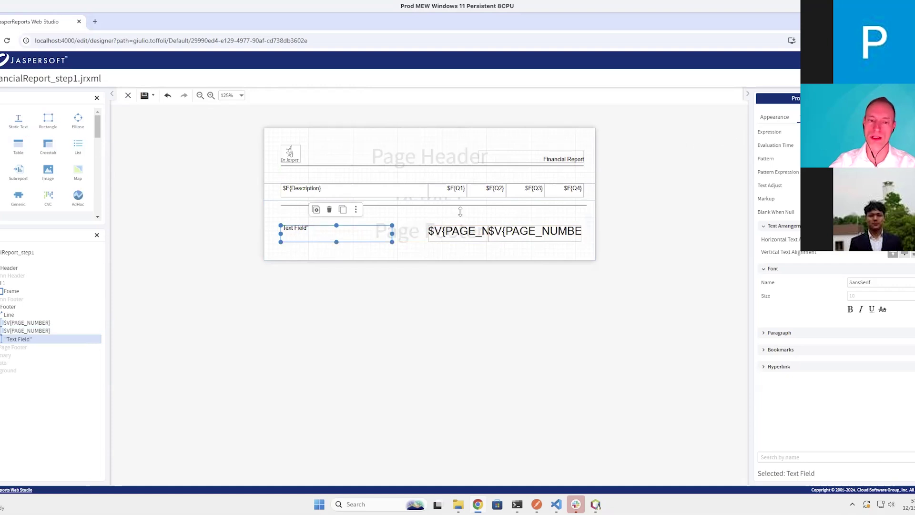
key("Delete")
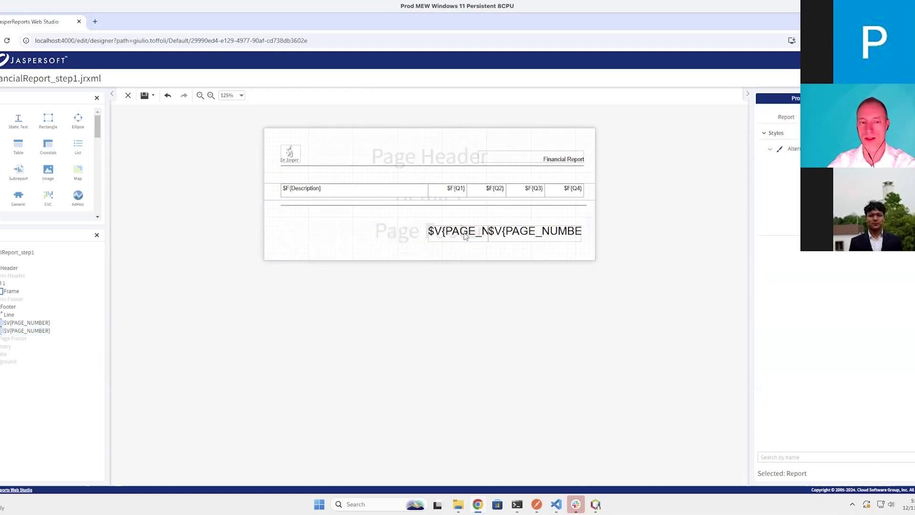
left_click(459, 234)
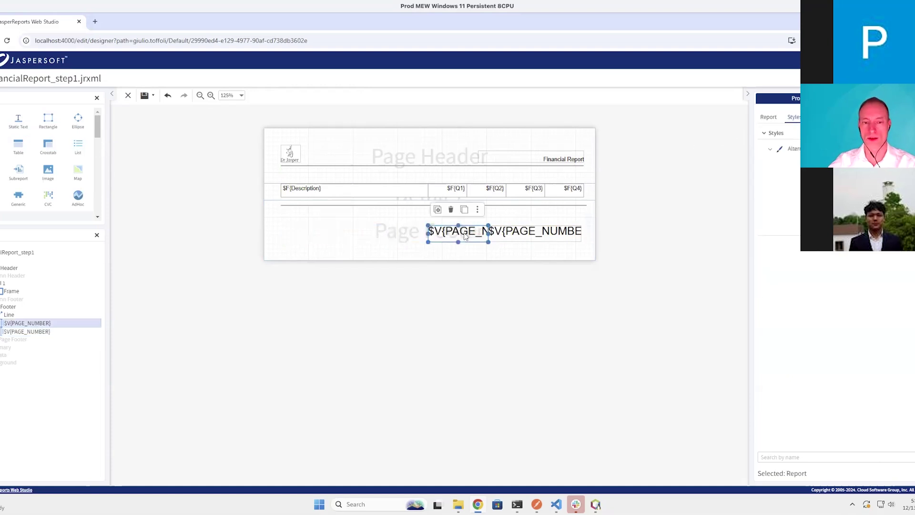
left_click(333, 244)
key("ctrl+v")
left_click_drag(453, 244, 395, 238)
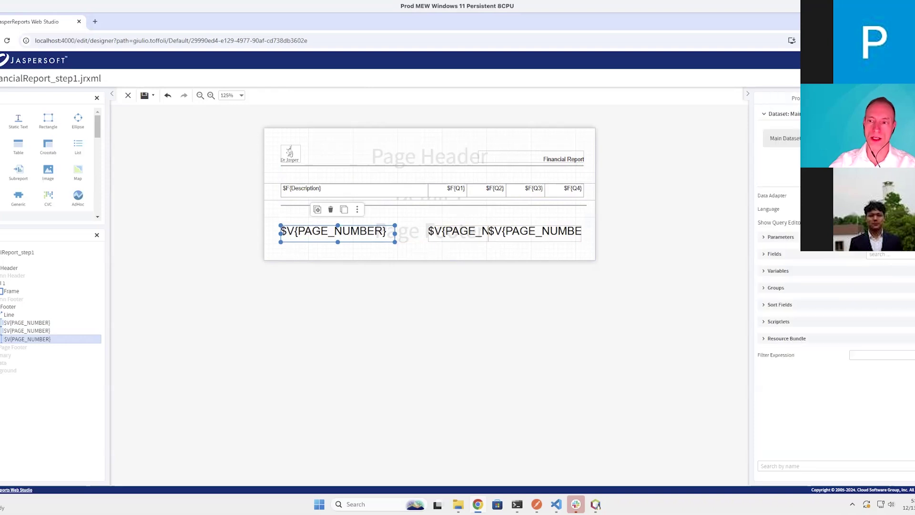
Create a new report variable named CURRENT_PAGE_NUMBER with class java.lang.Integer
left_click(778, 271)
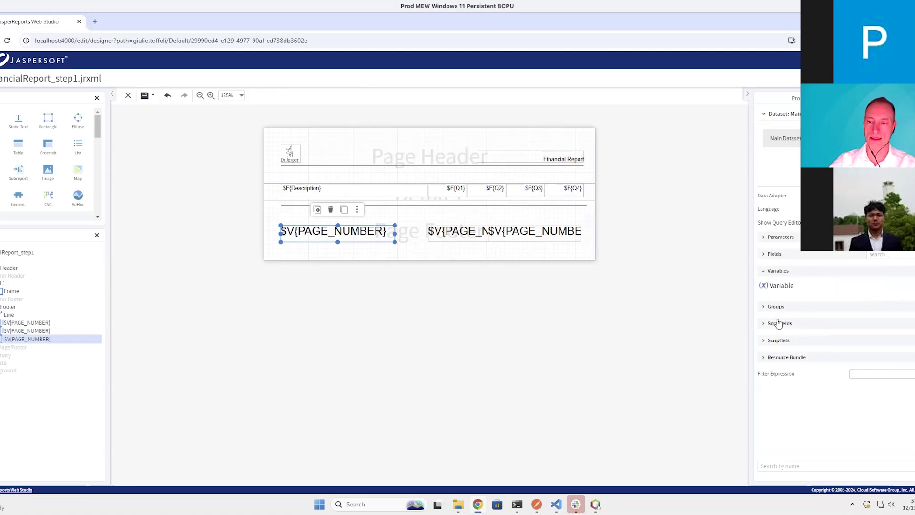
left_click(869, 289)
double_click(678, 307)
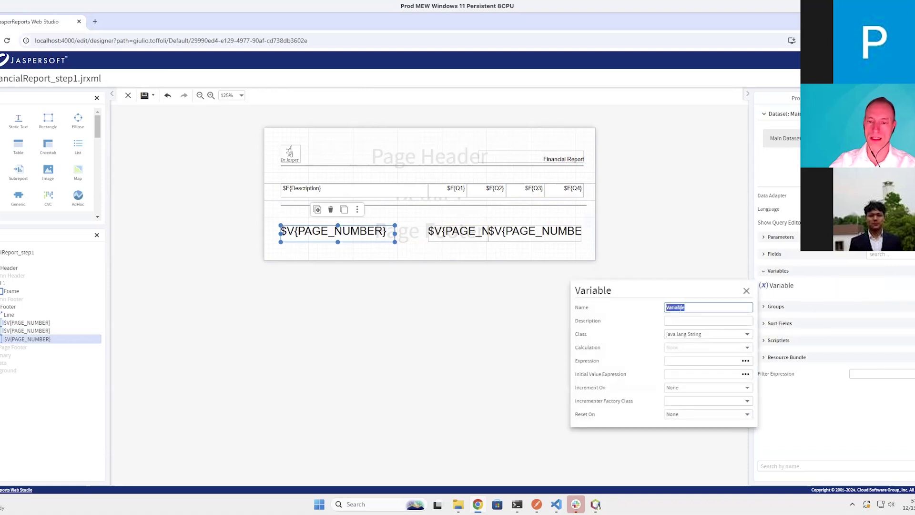
type("CURRE")
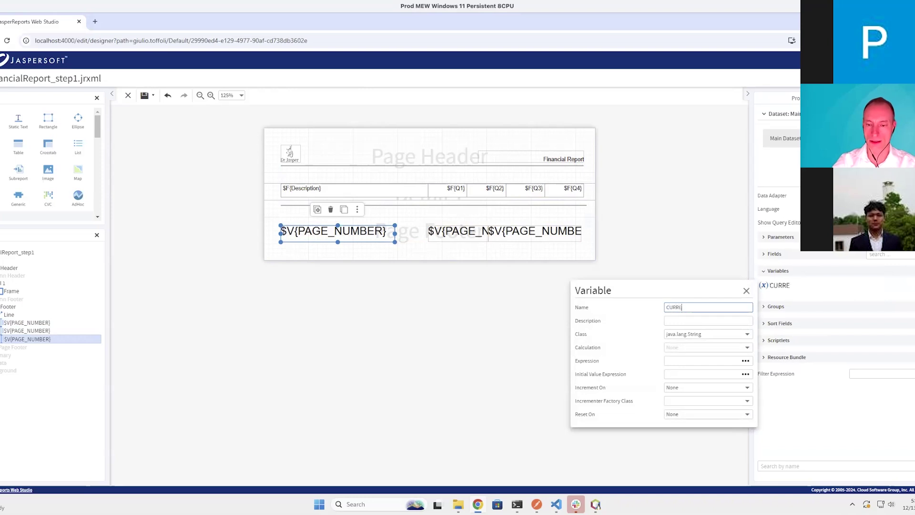
type("NT_PAGE_")
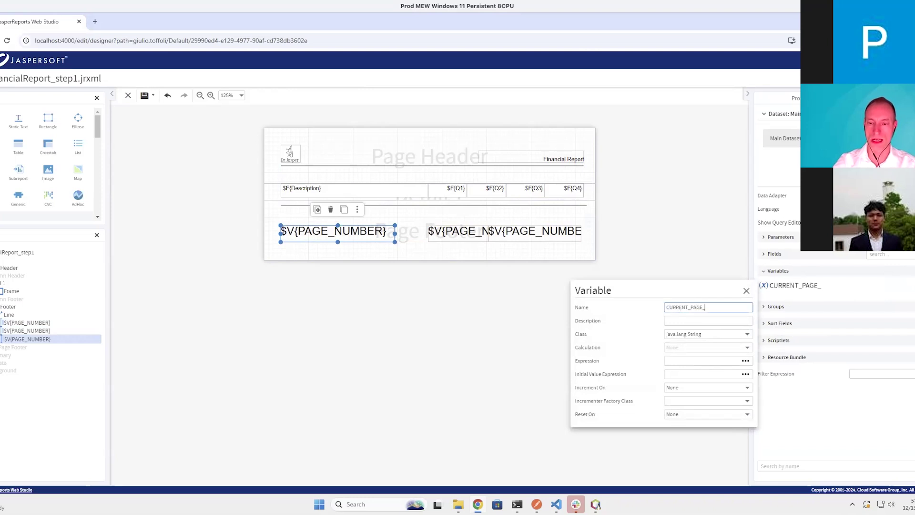
type("NUMBER")
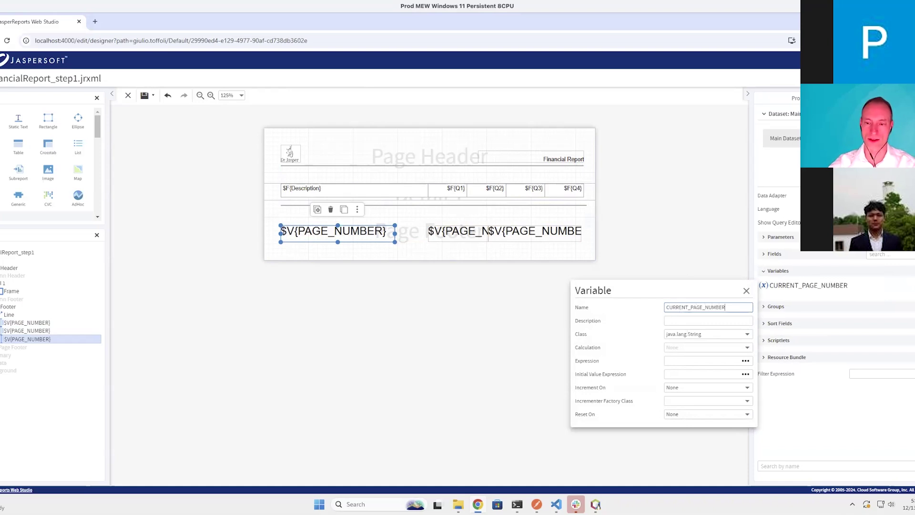
left_click(705, 333)
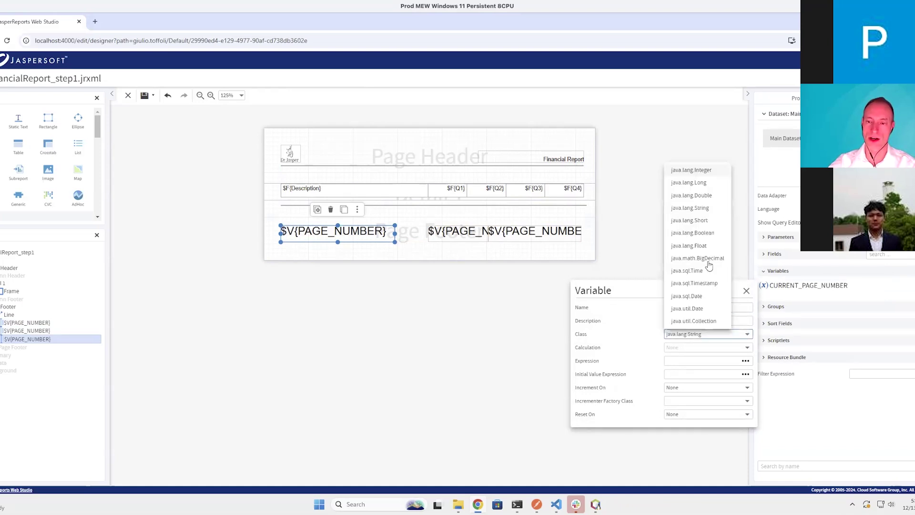
left_click(709, 172)
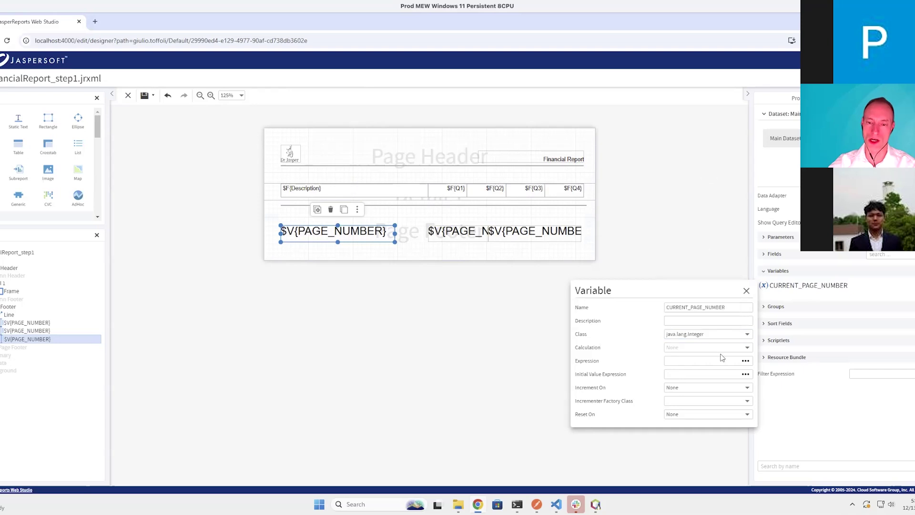
Give CURRENT_PAGE_NUMBER the expression $V{PAGE_NUMBER} and make it reset on each page
left_click(695, 361)
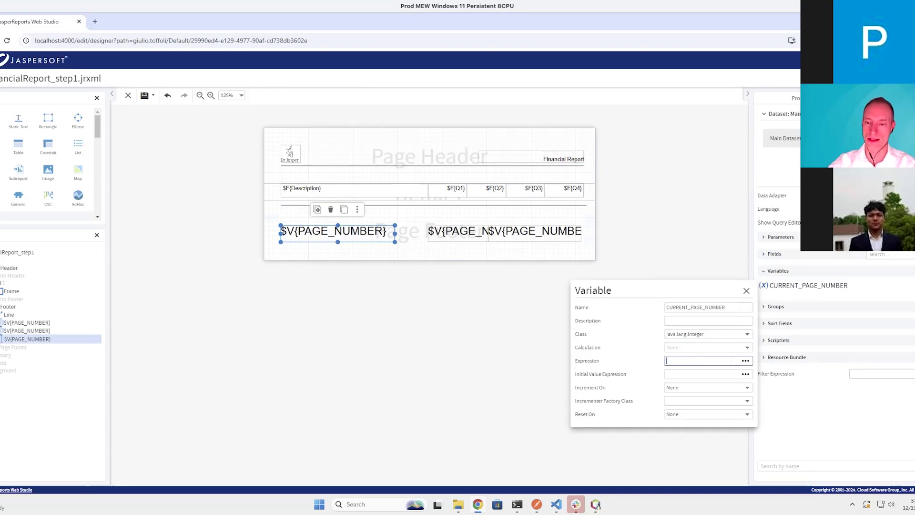
left_click(744, 363)
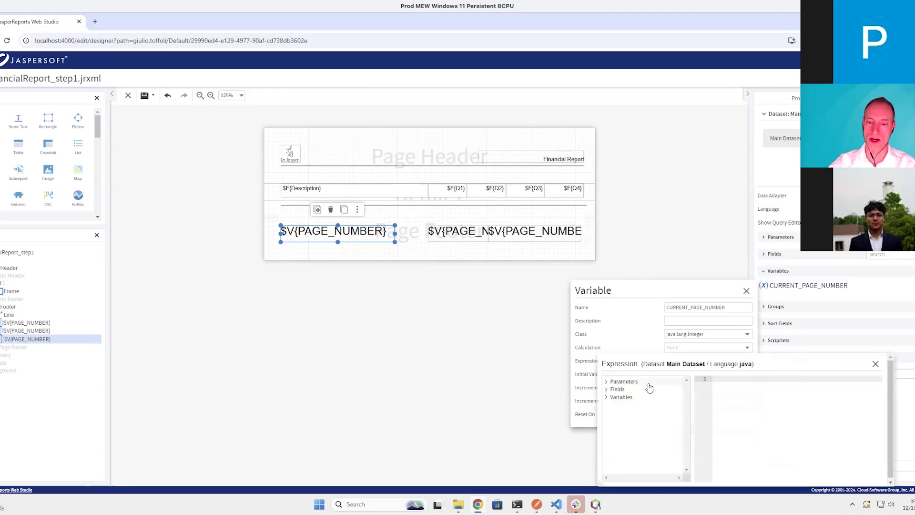
left_click(608, 398)
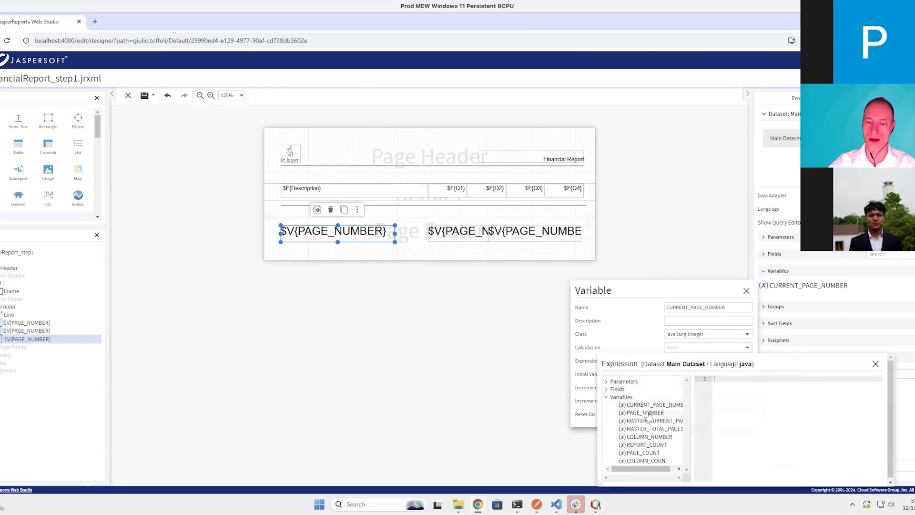
double_click(646, 412)
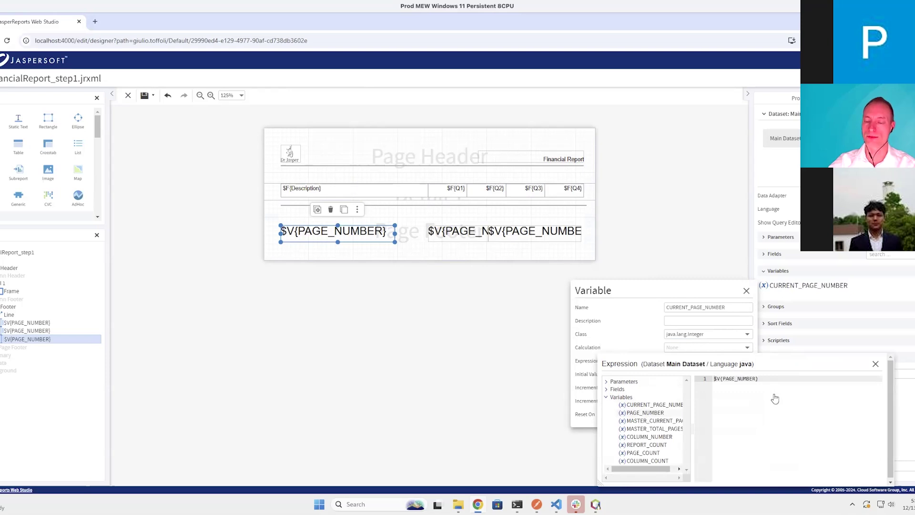
left_click(875, 364)
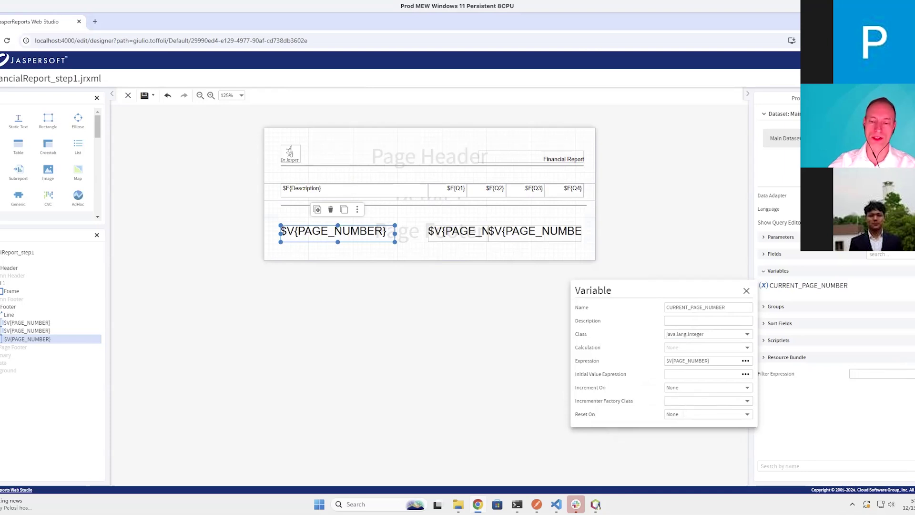
left_click(747, 414)
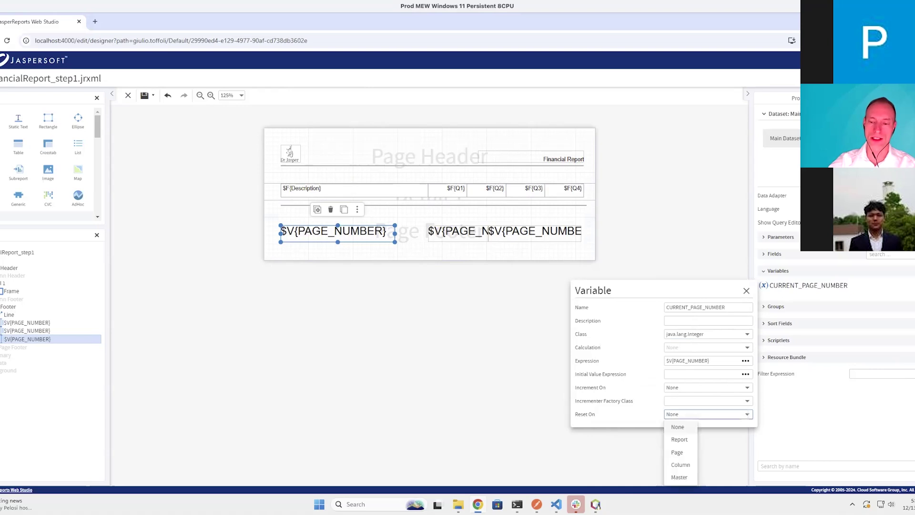
left_click(682, 453)
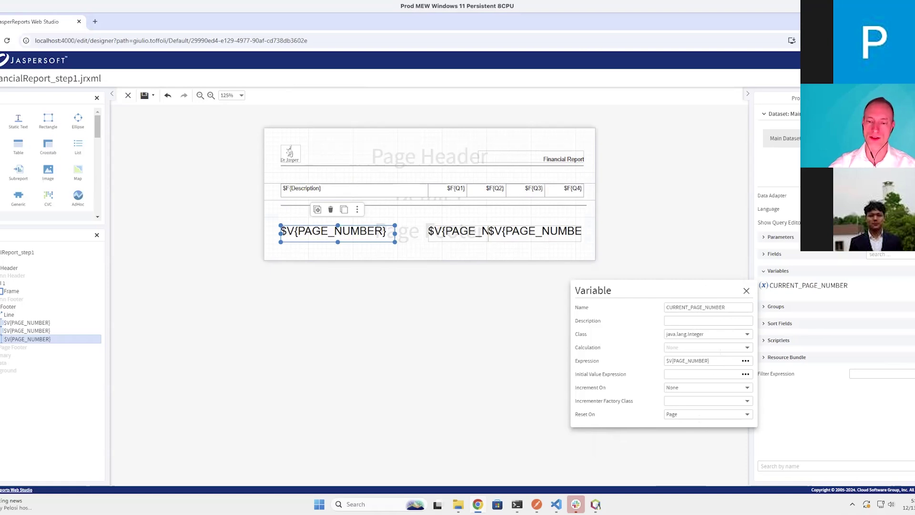
left_click(747, 290)
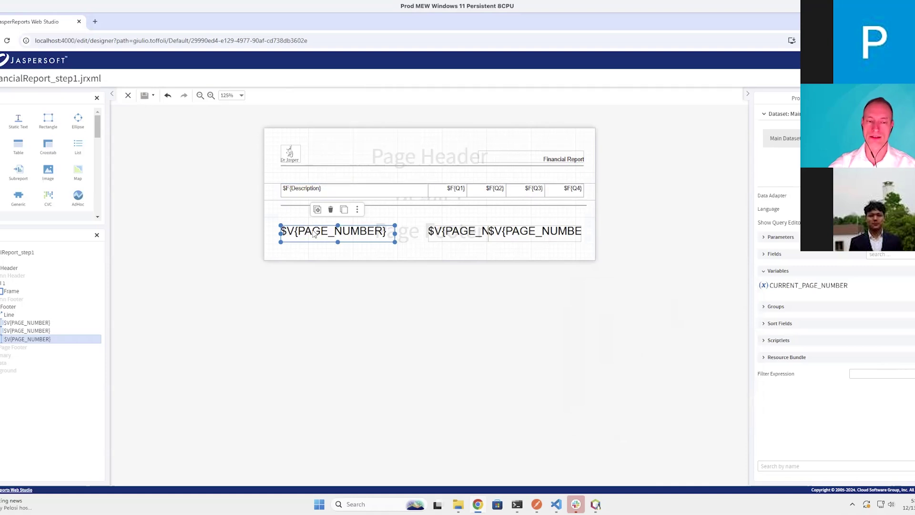
Set the copied footer field's expression to $V{CURRENT_PAGE_NUMBER}, then save and preview the report
double_click(313, 233)
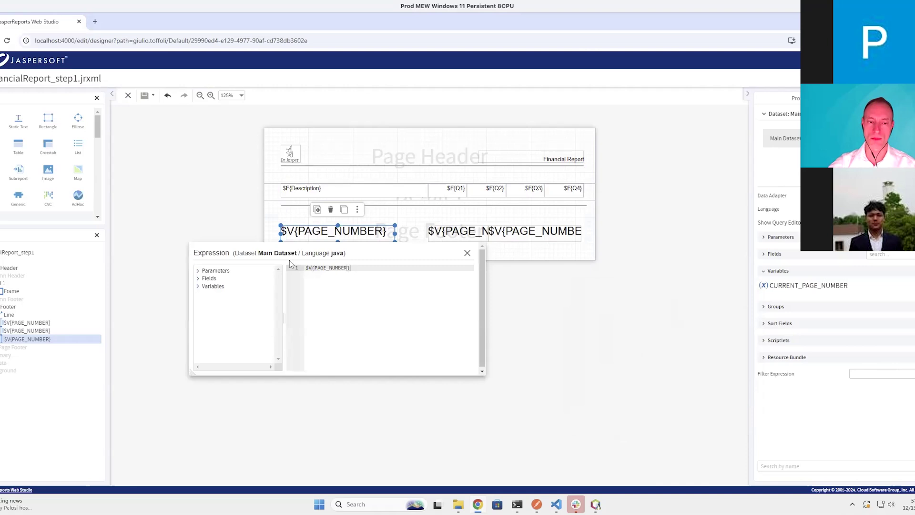
key("ctrl+a")
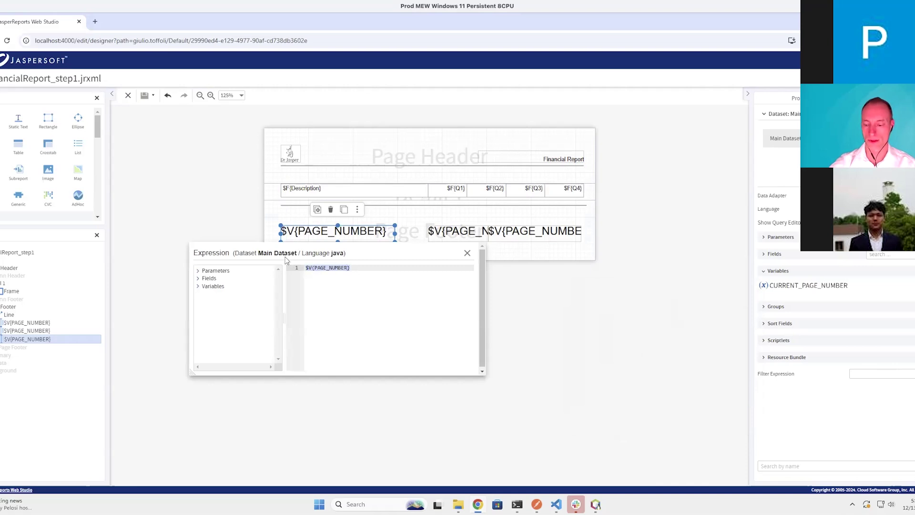
key("BackSpace")
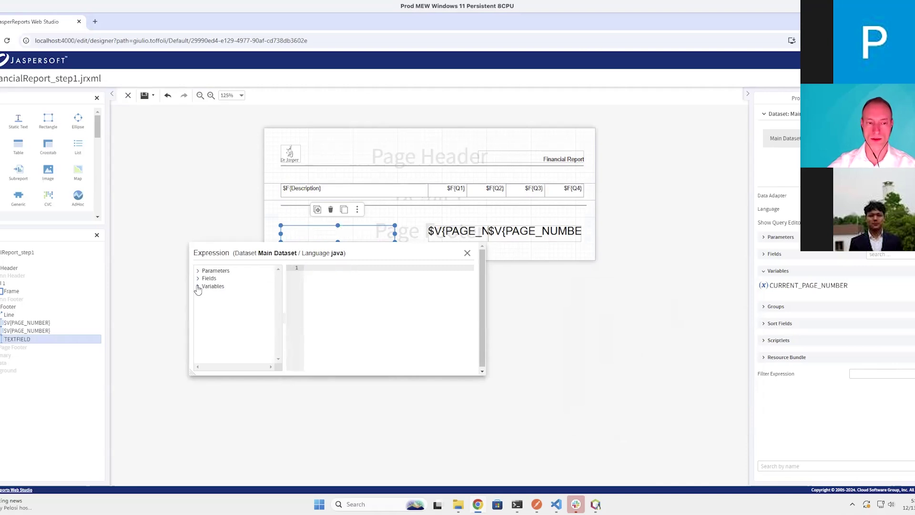
left_click(198, 286)
double_click(235, 294)
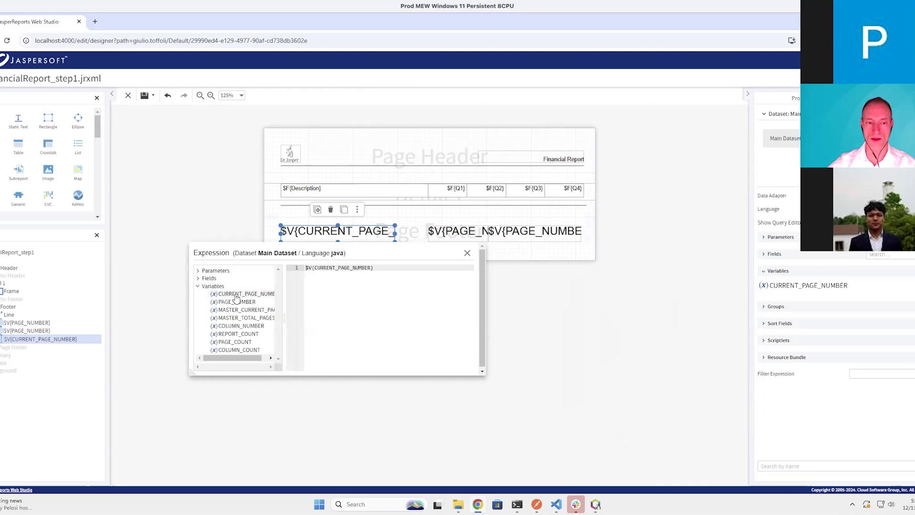
left_click(467, 253)
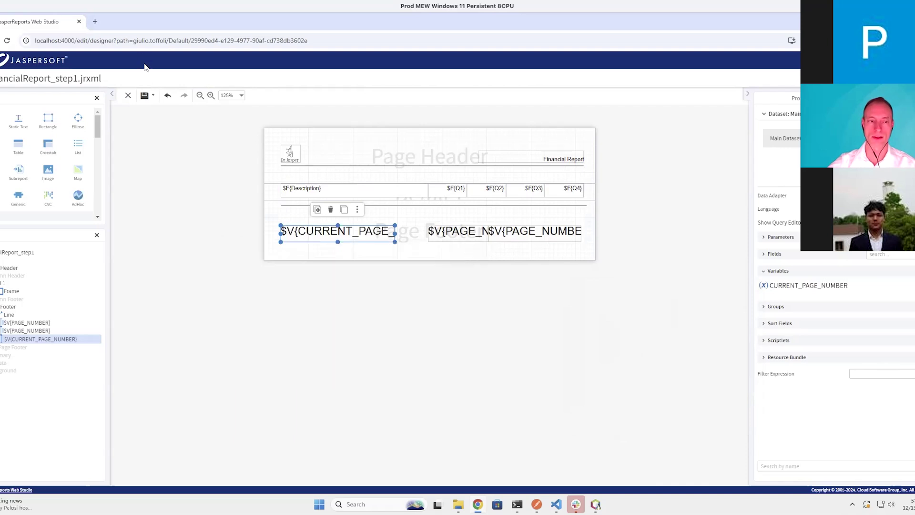
left_click(144, 95)
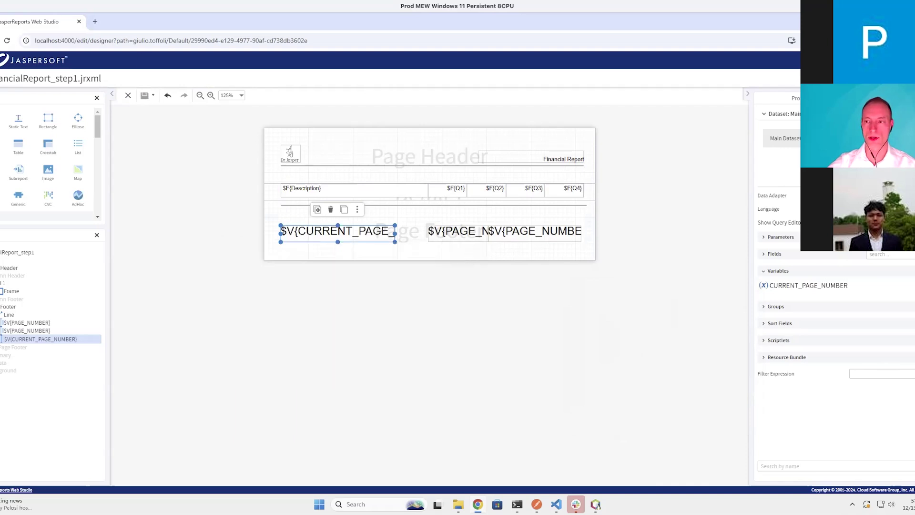
left_click(887, 79)
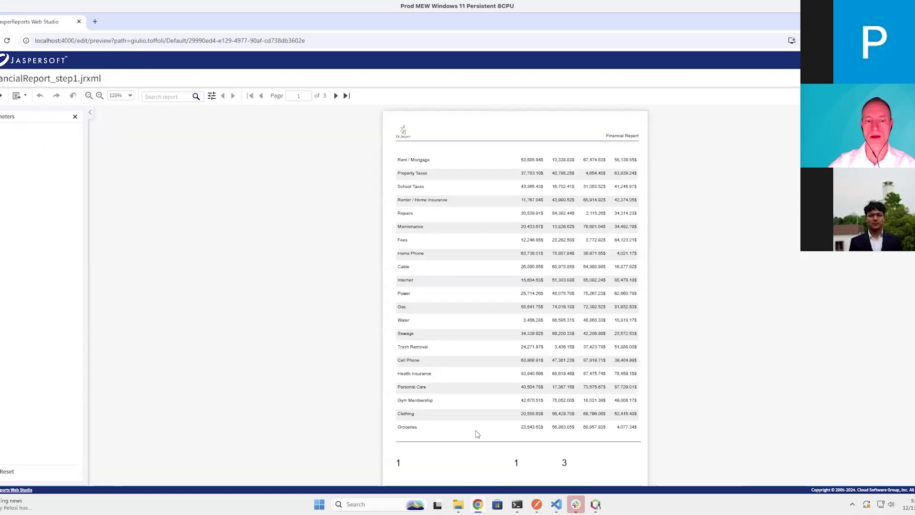
Page through preview pages 2 and 3, then return to the Design view
left_click(336, 97)
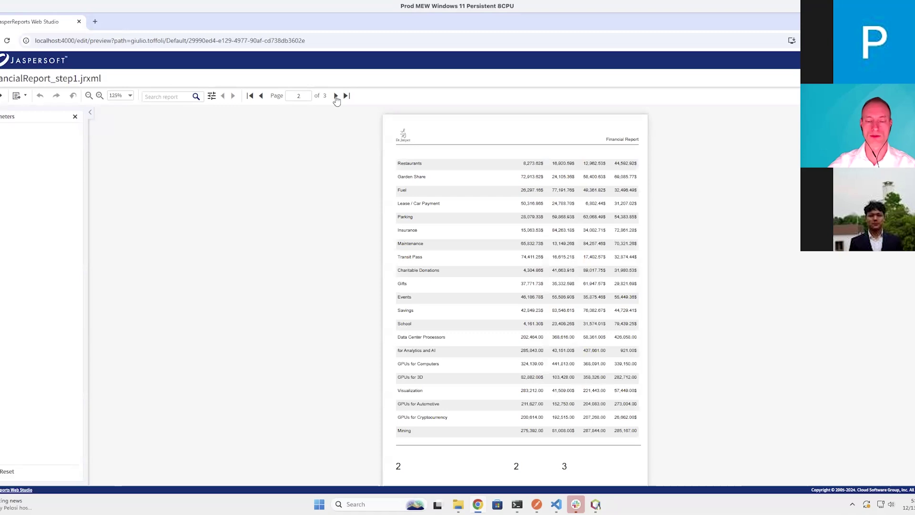
left_click(336, 96)
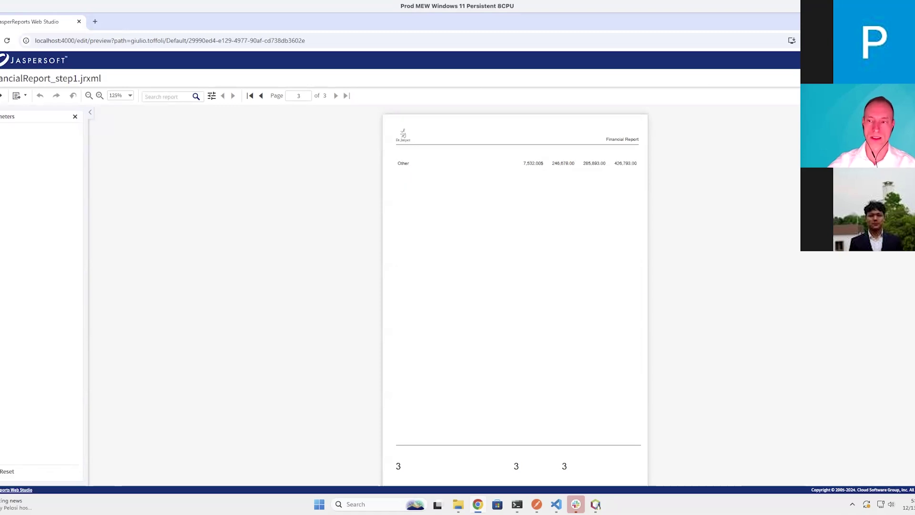
left_click(831, 78)
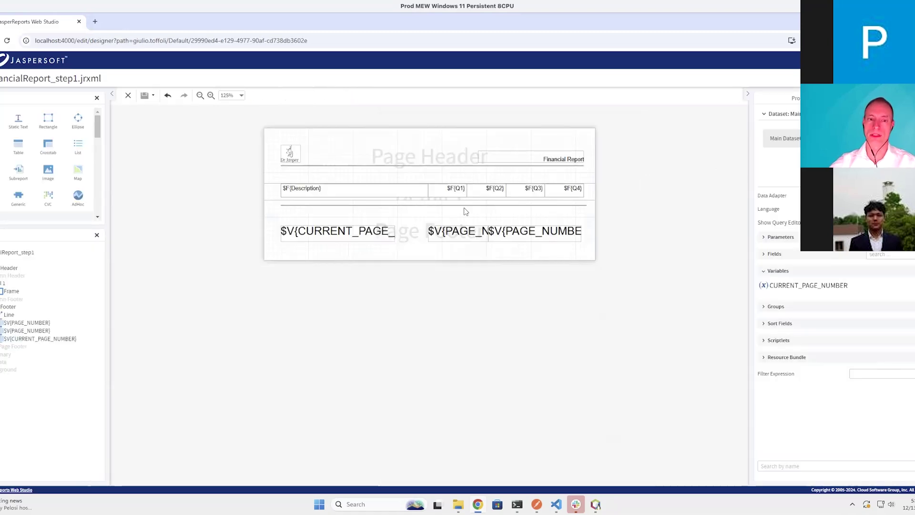
Extend the left footer expression to $V{CURRENT_PAGE_NUMBER} + " of " + $V{PAGE_NUMBER}
double_click(372, 239)
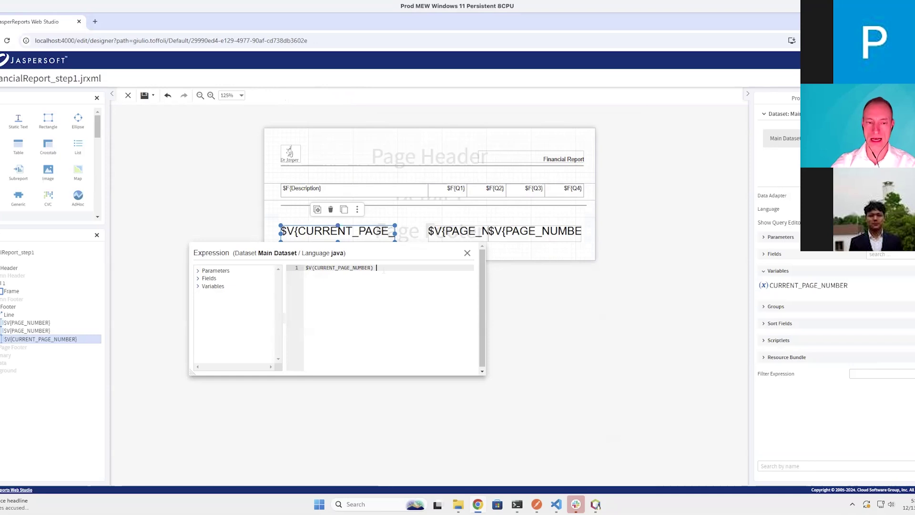
type("+ \" of \"")
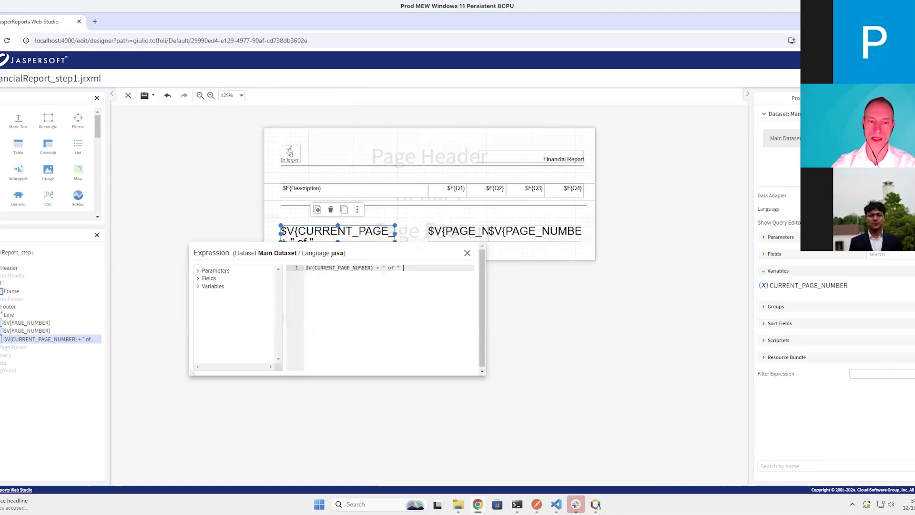
type(" +")
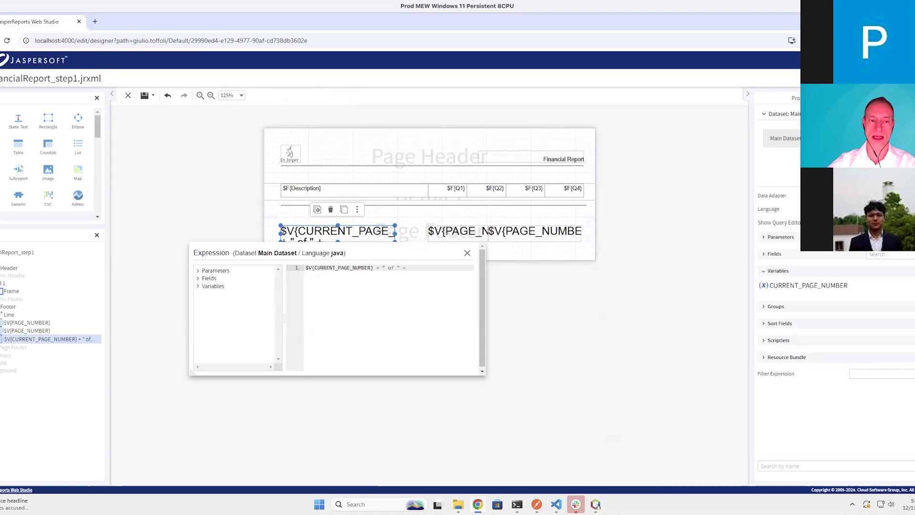
left_click(197, 288)
double_click(234, 302)
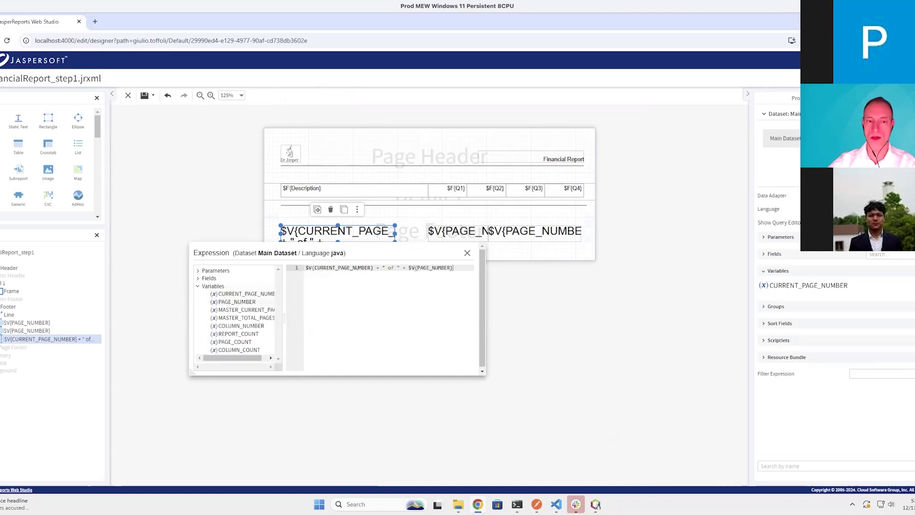
Save the report and preview pages 1–3, checking the '1 of 3' to '3 of 3' footers
left_click(466, 254)
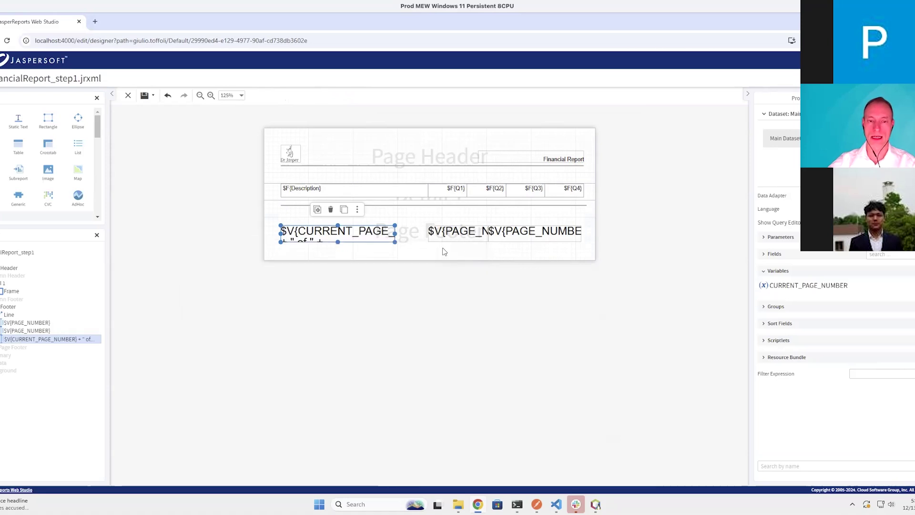
left_click(145, 96)
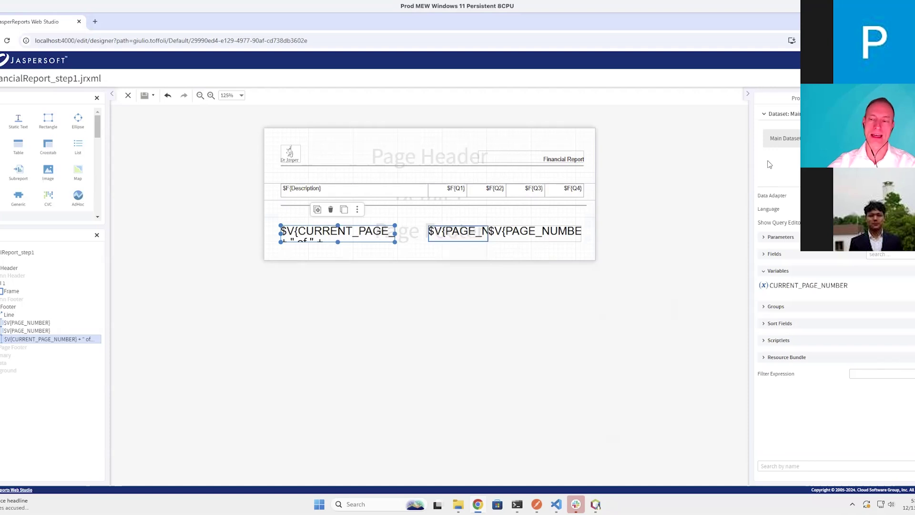
left_click(796, 100)
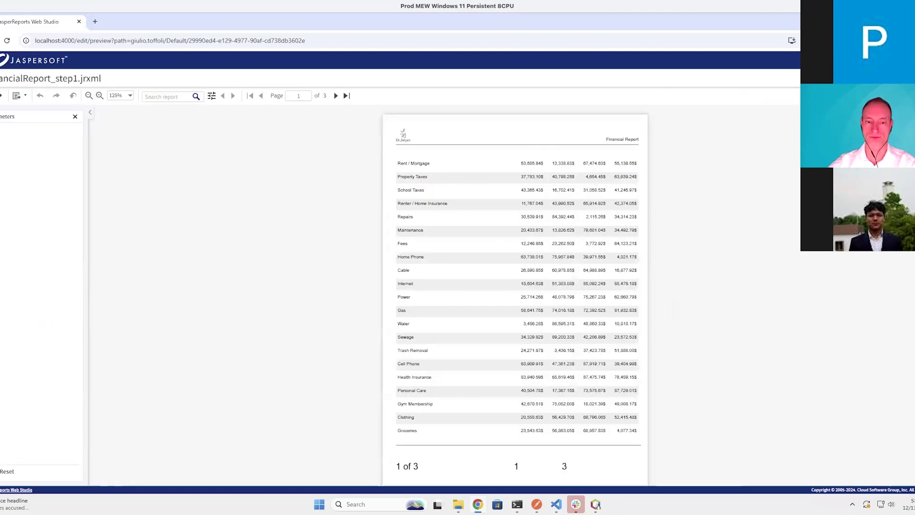
left_click(336, 95)
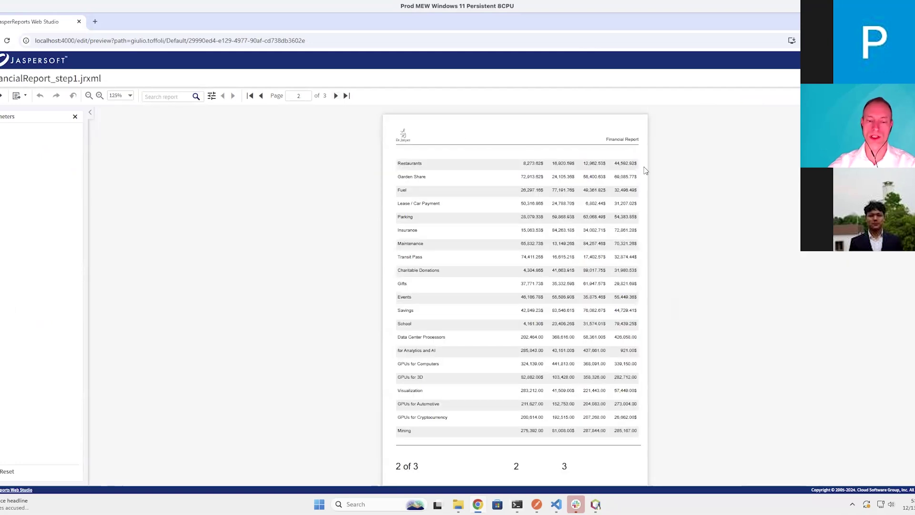
left_click(336, 96)
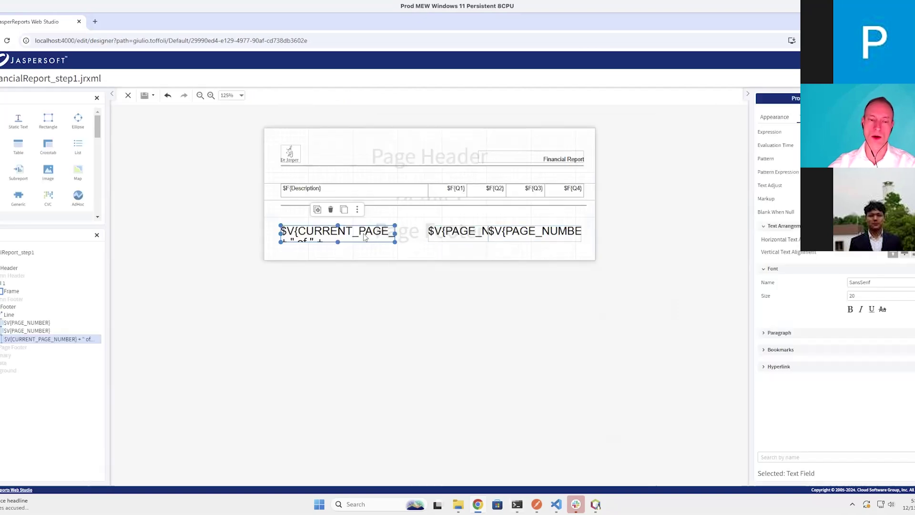
Delete both $V{PAGE_NUMBER} text fields from the Page Footer
left_click_drag(395, 232, 418, 233)
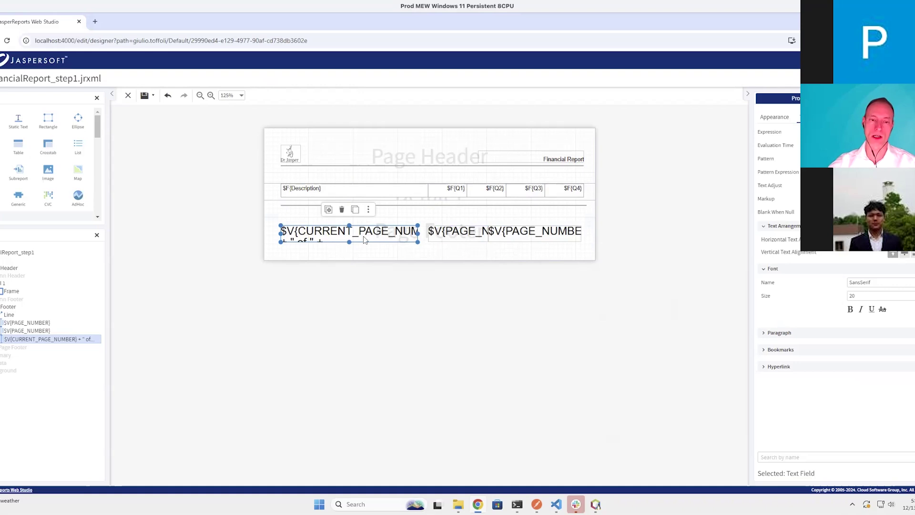
left_click(437, 251)
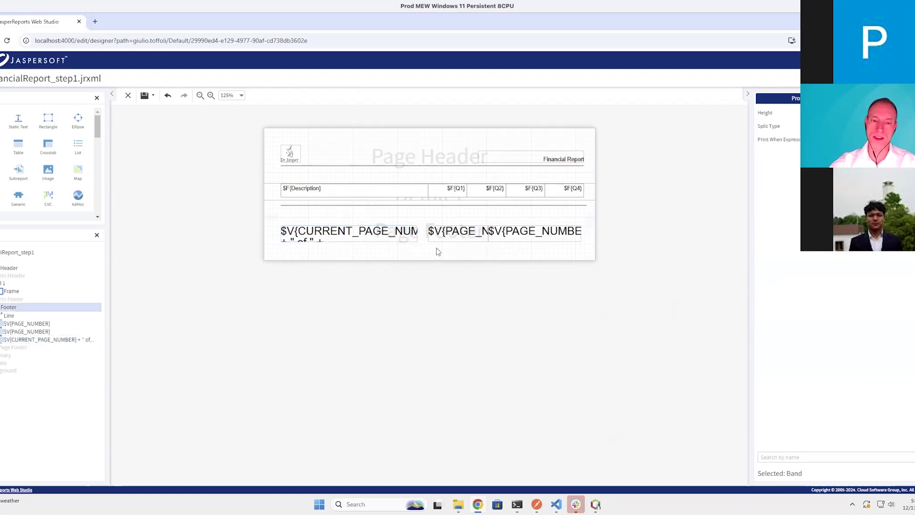
left_click(386, 241)
left_click(485, 241)
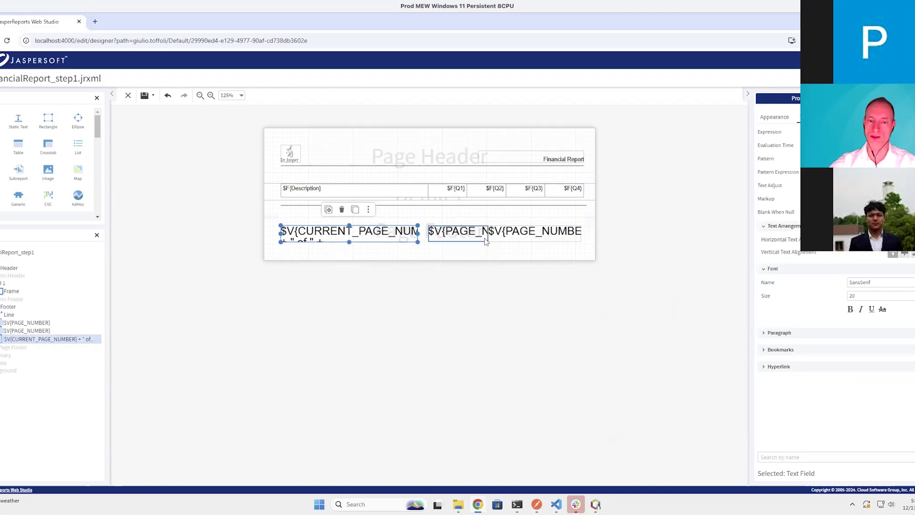
key("Delete")
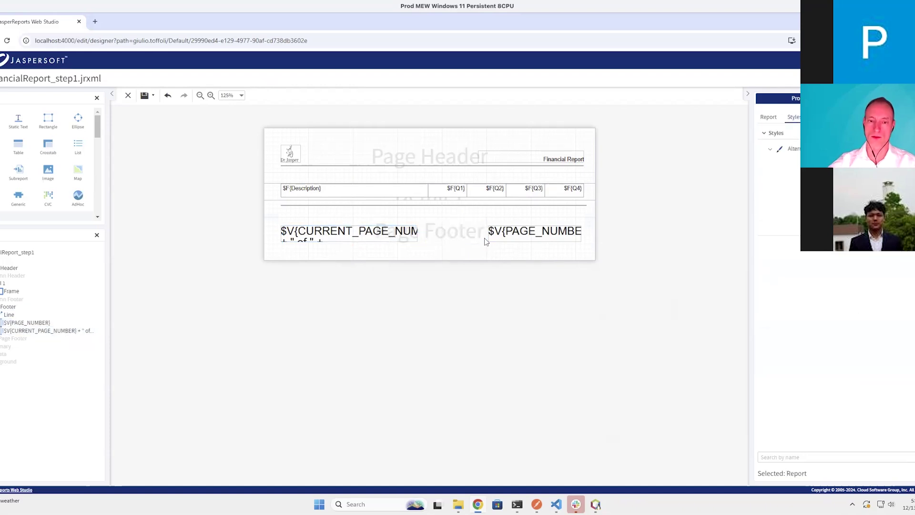
left_click(501, 236)
key("Delete")
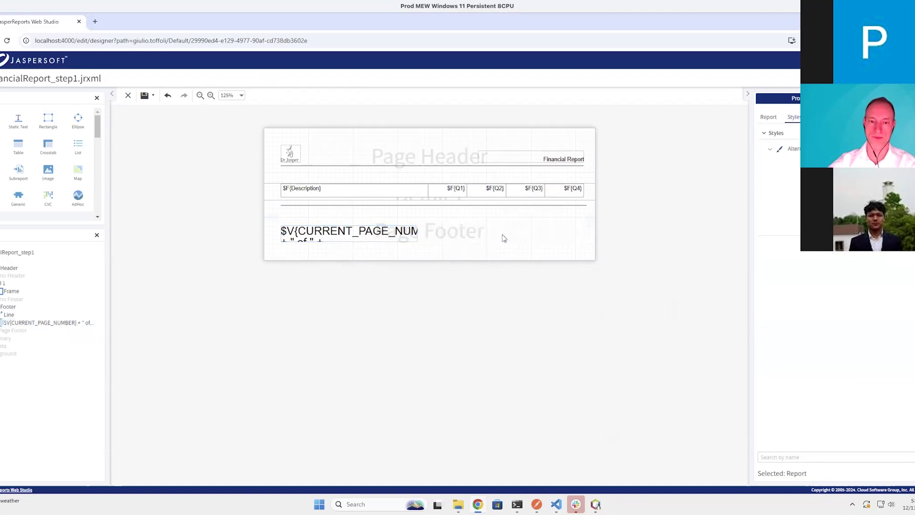
Stretch the page-of-total field across the footer's full width
left_click(414, 236)
left_click_drag(445, 233, 592, 233)
left_click(592, 227)
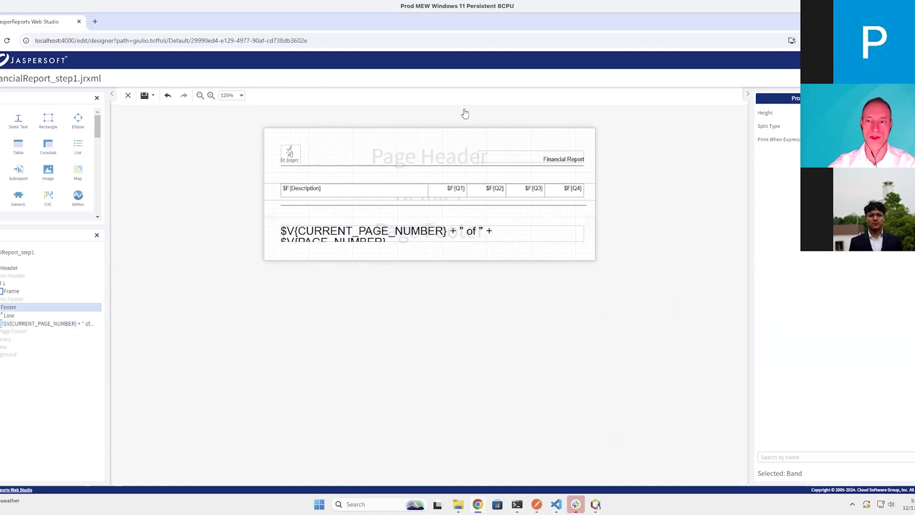
Right-align the footer's page-count text, save, and show the main dataset's settings
left_click(509, 240)
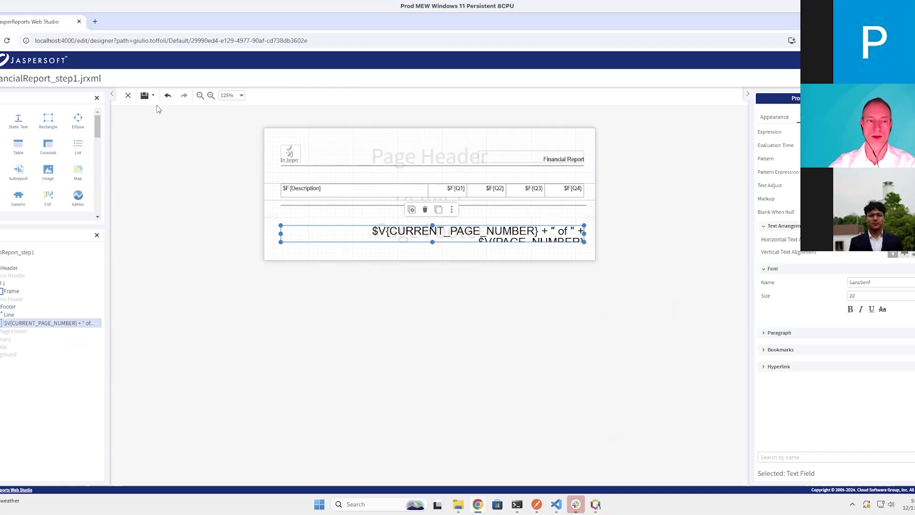
left_click(145, 95)
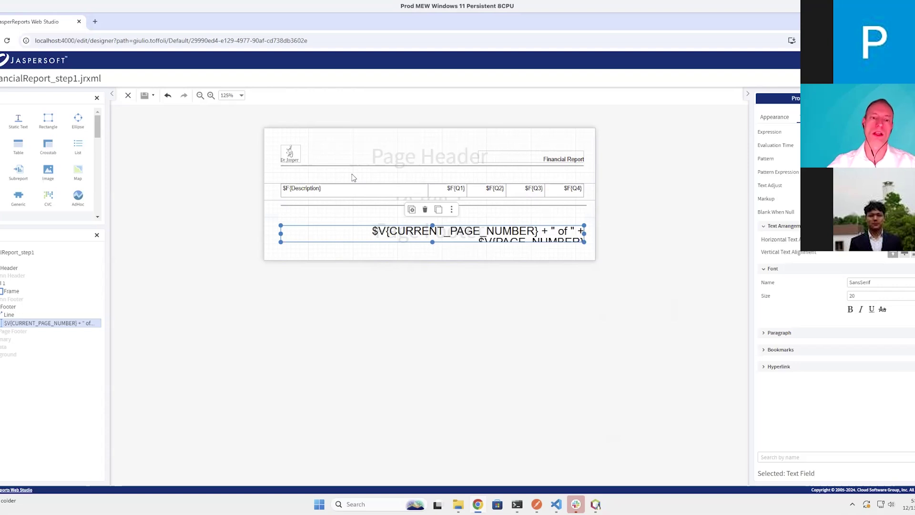
left_click(631, 198)
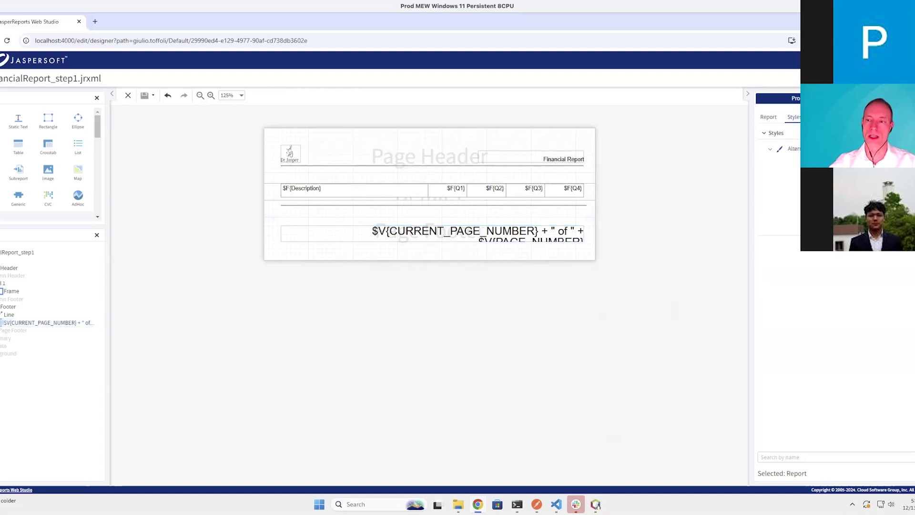
left_click(900, 98)
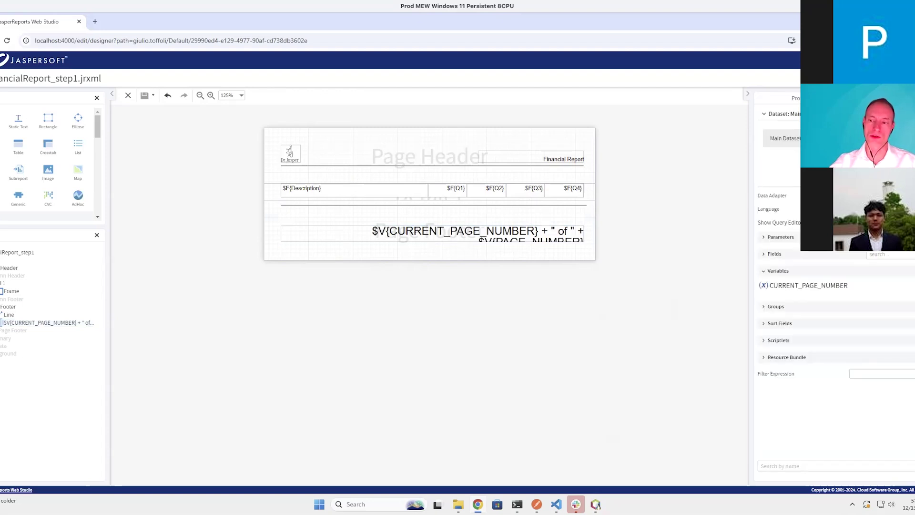
Cancel choosing a data adapter resource and open the main dataset's query editor instead
left_click(896, 195)
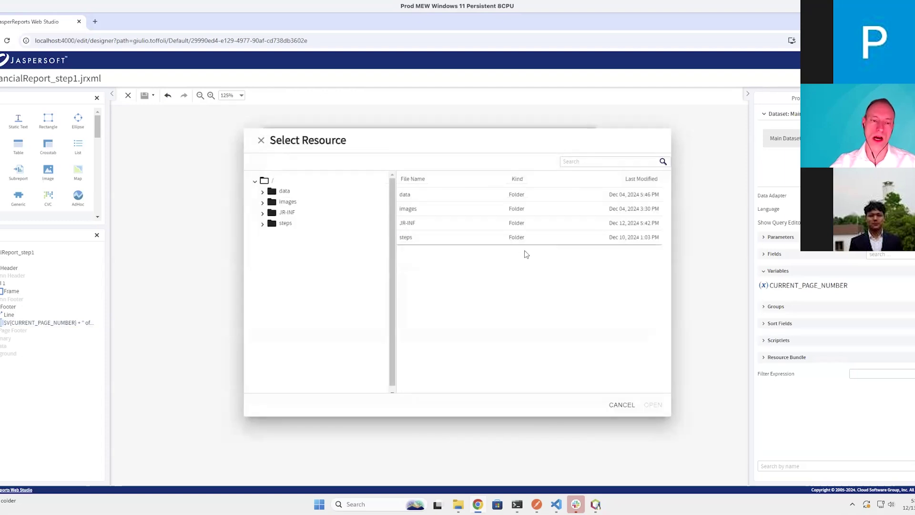
left_click(621, 404)
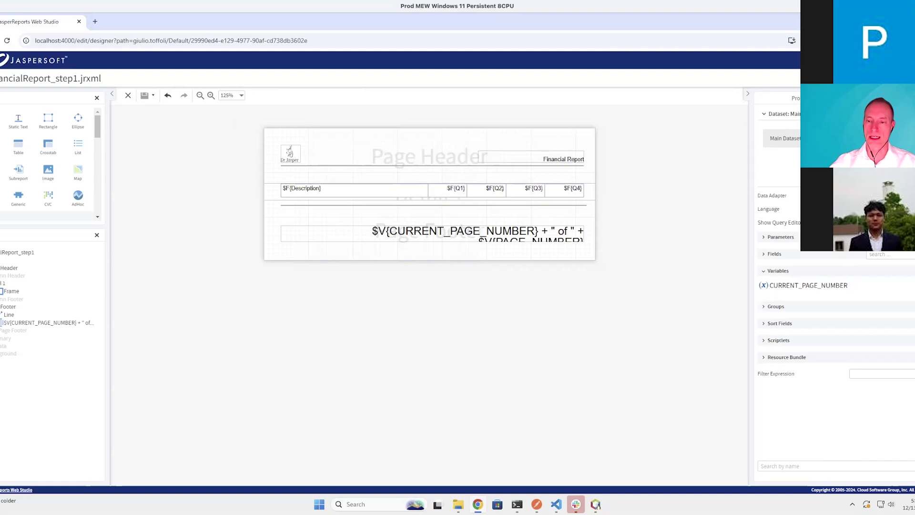
left_click(853, 222)
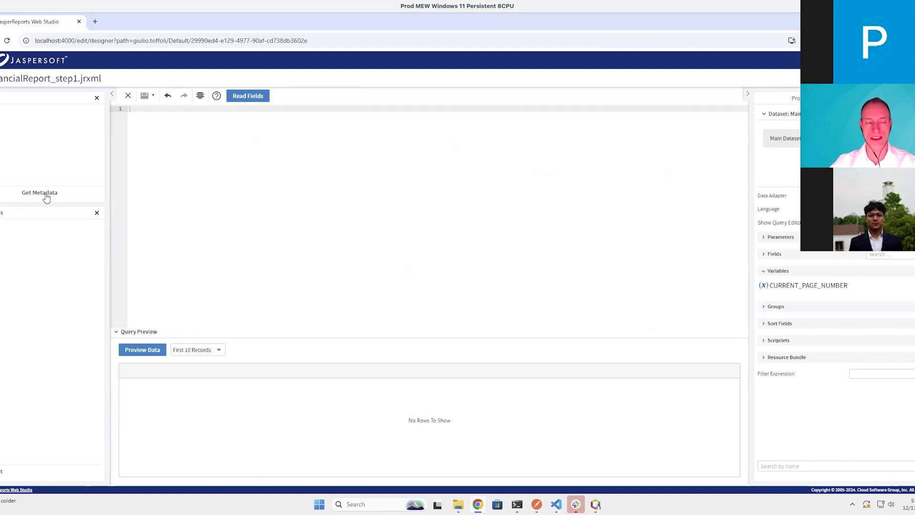
Load metadata, read the fields, and preview Expense rows with Type, Description, Category and Q1–Q4
left_click(46, 197)
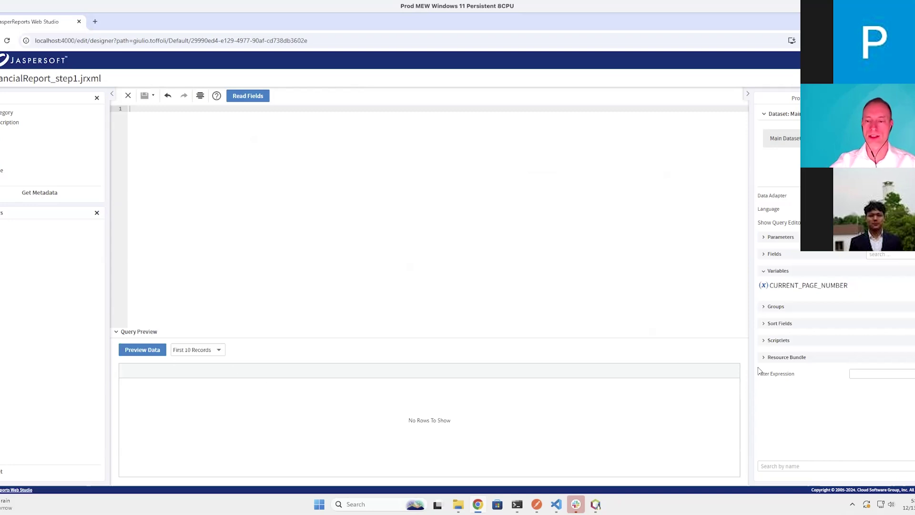
left_click(775, 254)
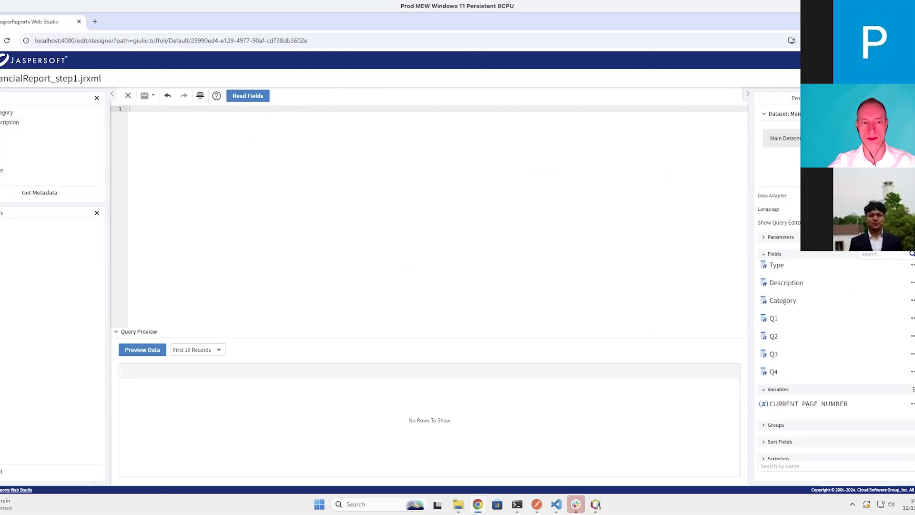
left_click(265, 95)
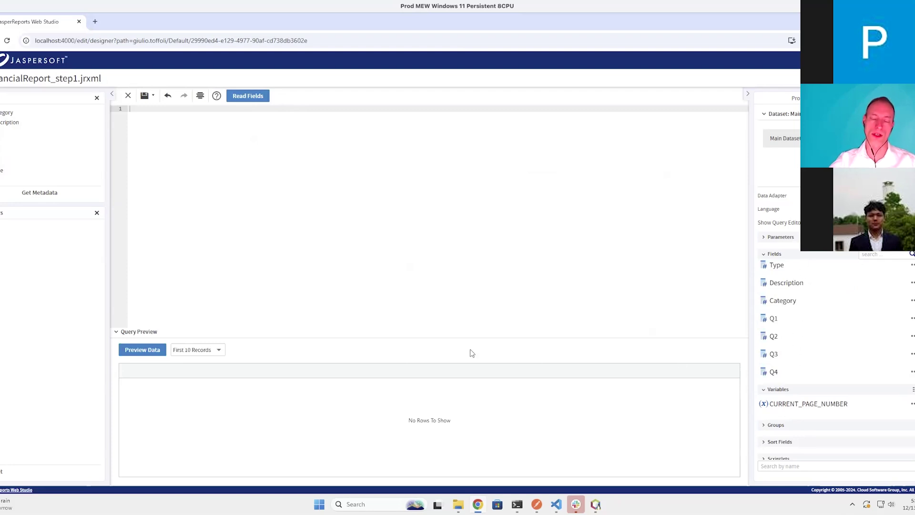
left_click(128, 351)
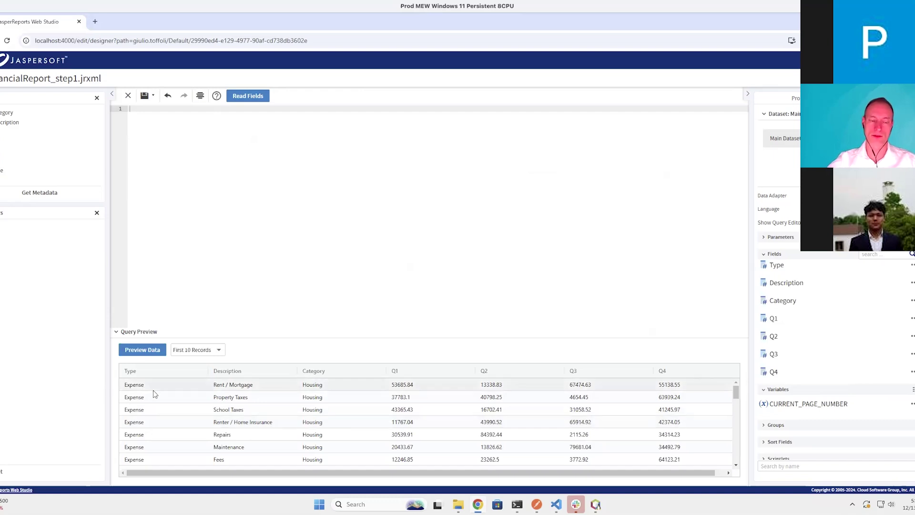
Scroll through the expense rows in the query preview
scroll(154, 394, "down", 3)
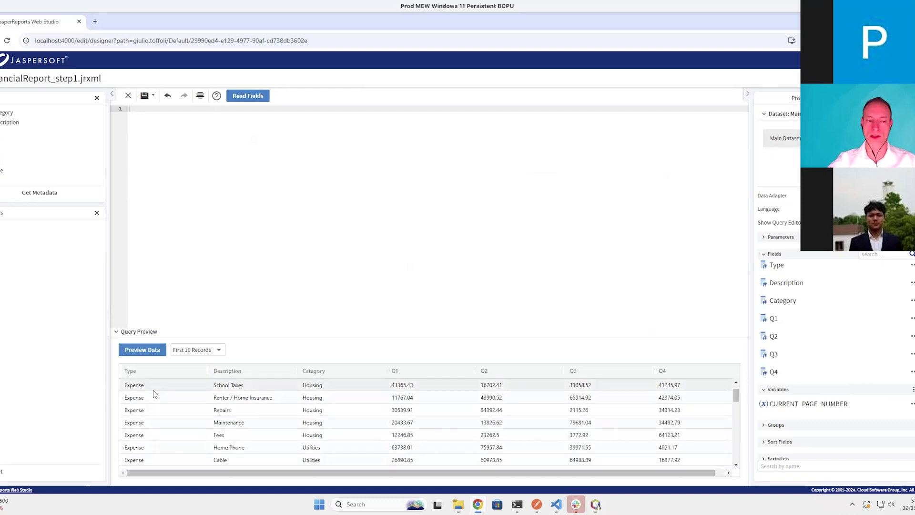
scroll(154, 393, "down", 1)
scroll(154, 393, "down", 2)
scroll(154, 394, "down", 3)
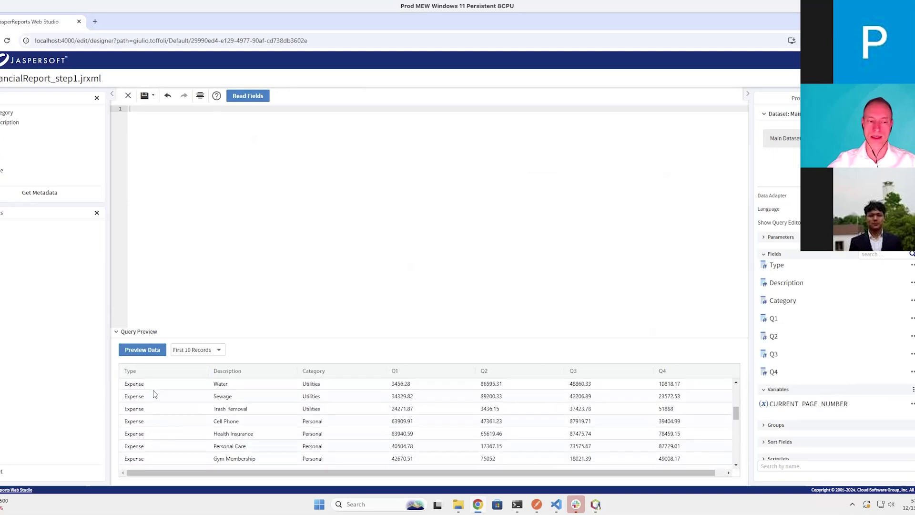
scroll(161, 393, "down", 10)
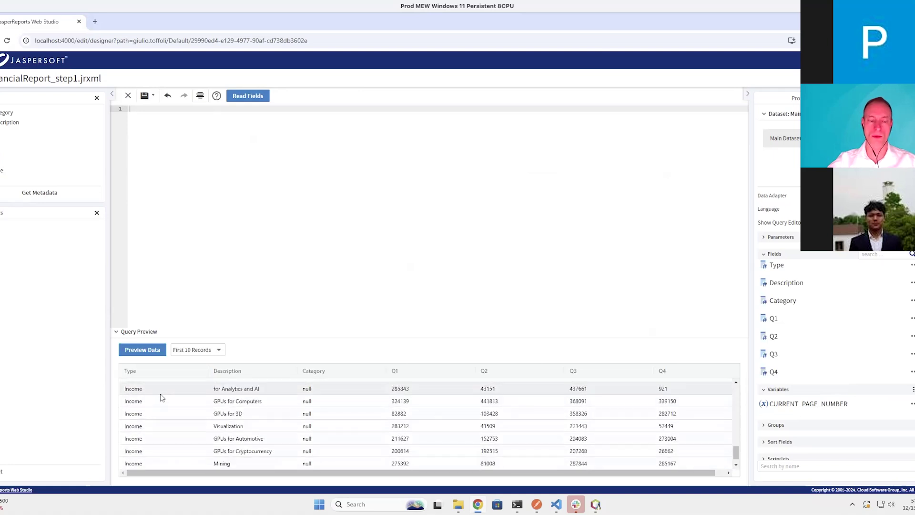
scroll(189, 401, "down", 1)
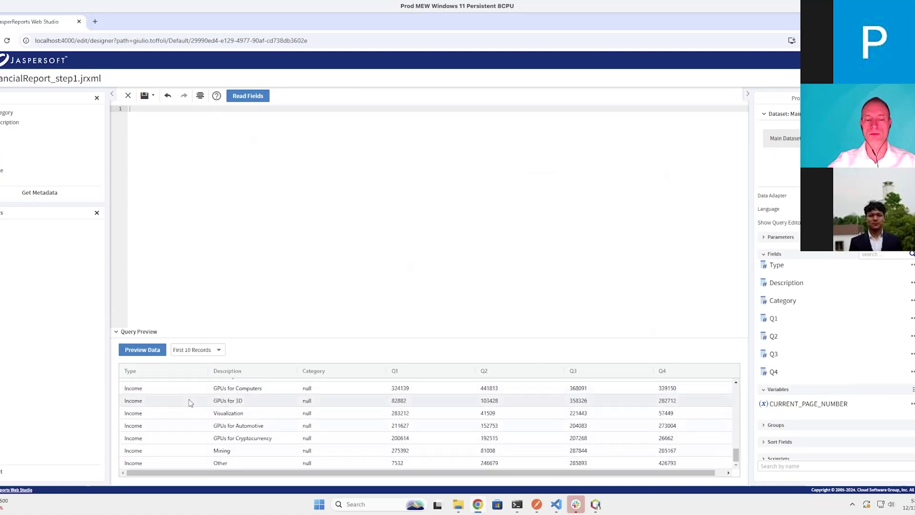
scroll(189, 400, "up", 15)
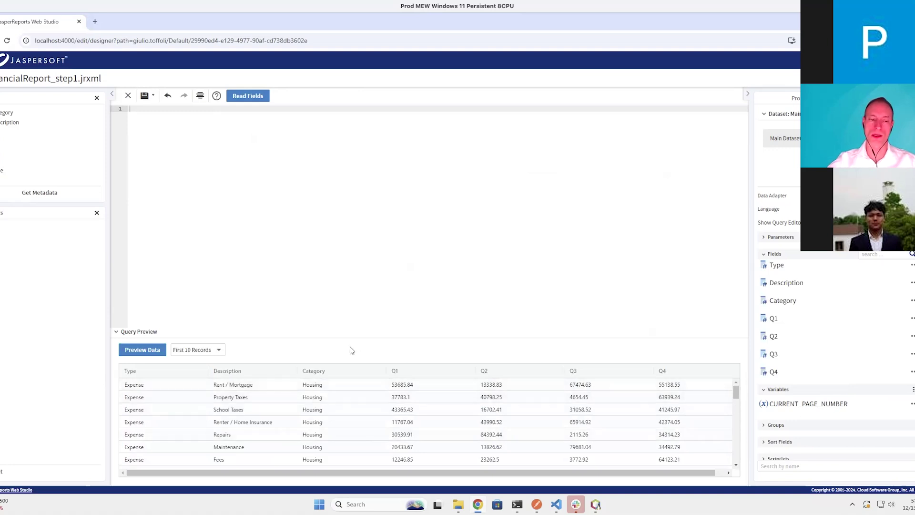
Check the sort fields, save the report, and close the query editor
left_click(820, 442)
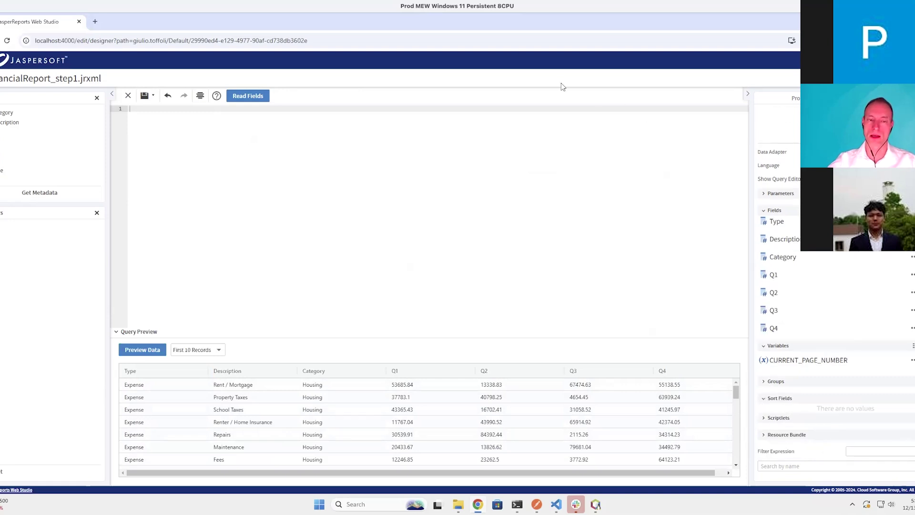
left_click(145, 98)
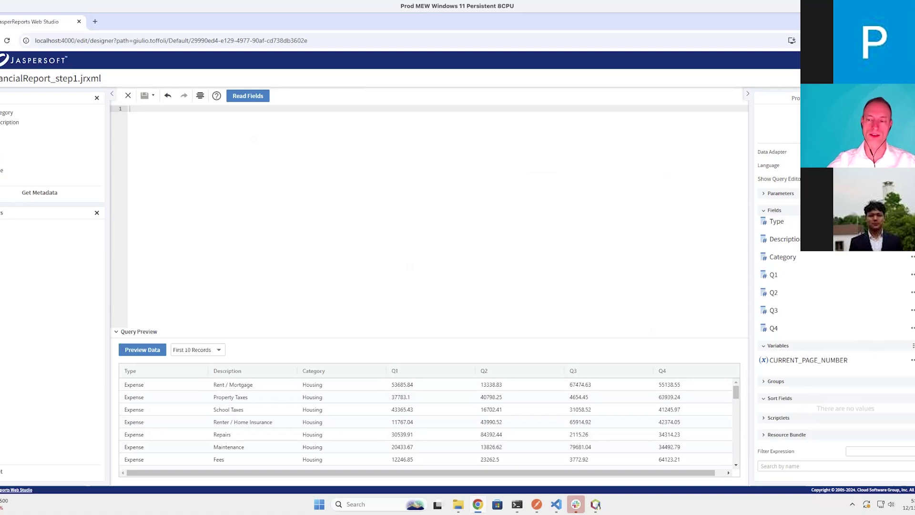
key("Escape")
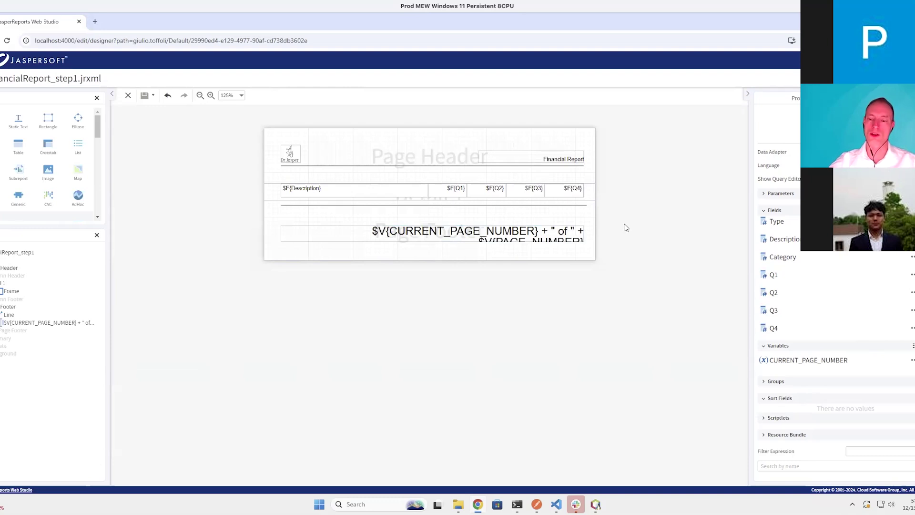
Rename the report's Group-1 to Type
left_click(772, 383)
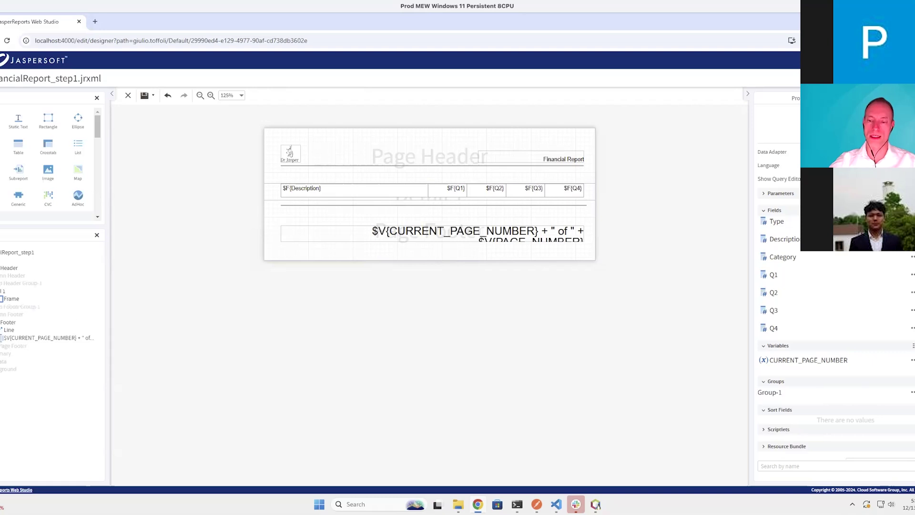
left_click(912, 395)
left_click_drag(692, 255, 619, 255)
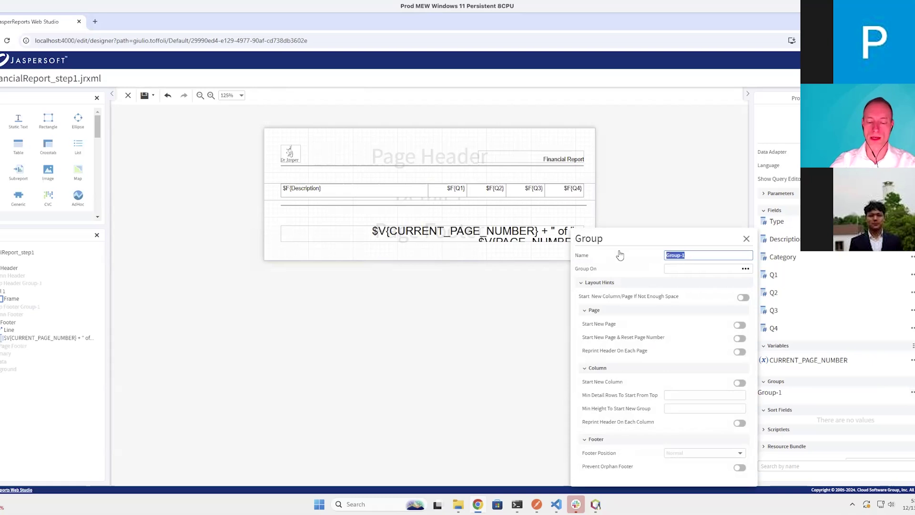
type("Type")
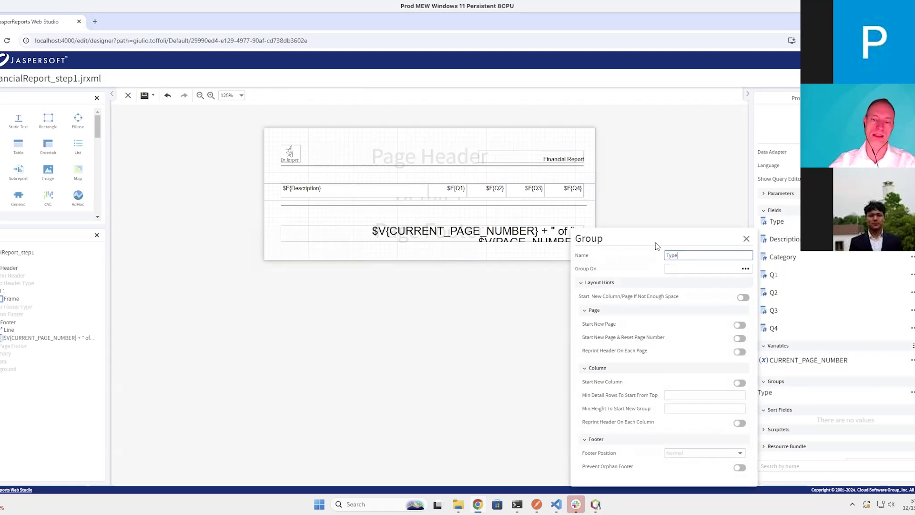
Group the Type group on $F{Type} and add its Group Header and Footer bands
left_click(746, 268)
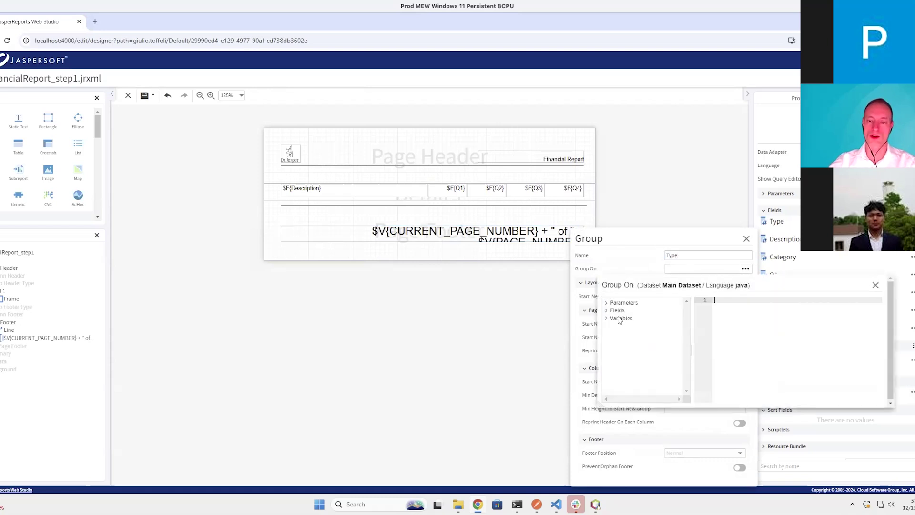
left_click(604, 311)
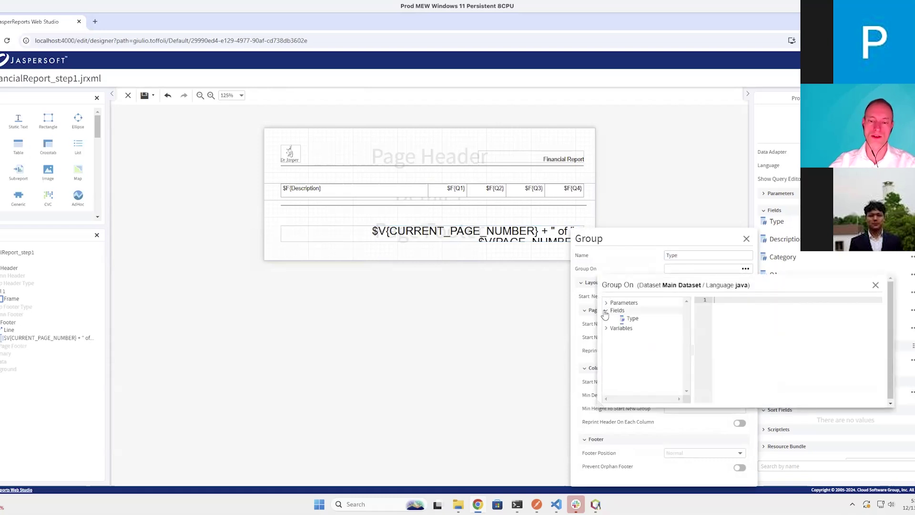
double_click(634, 318)
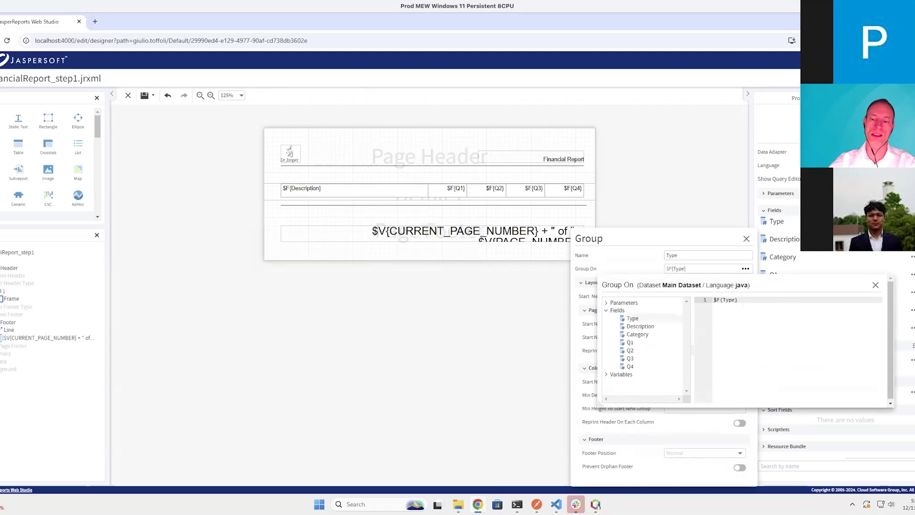
left_click(874, 285)
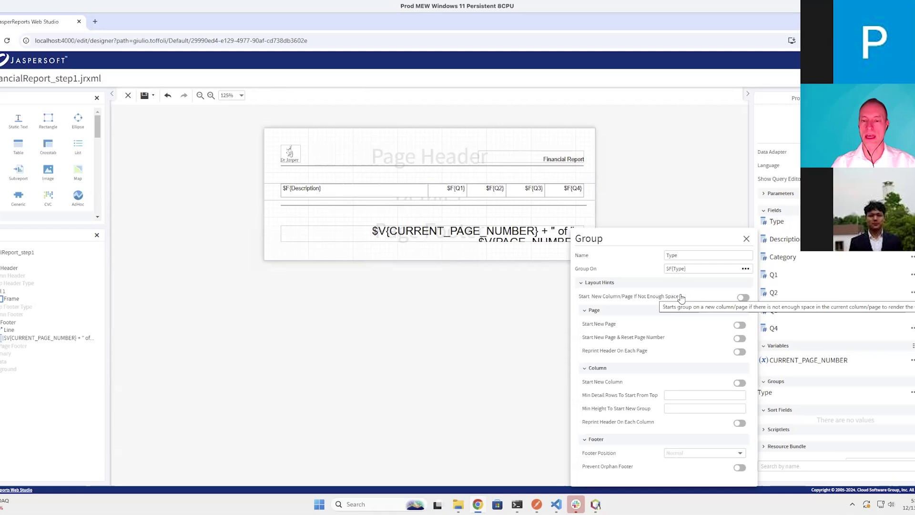
left_click(747, 239)
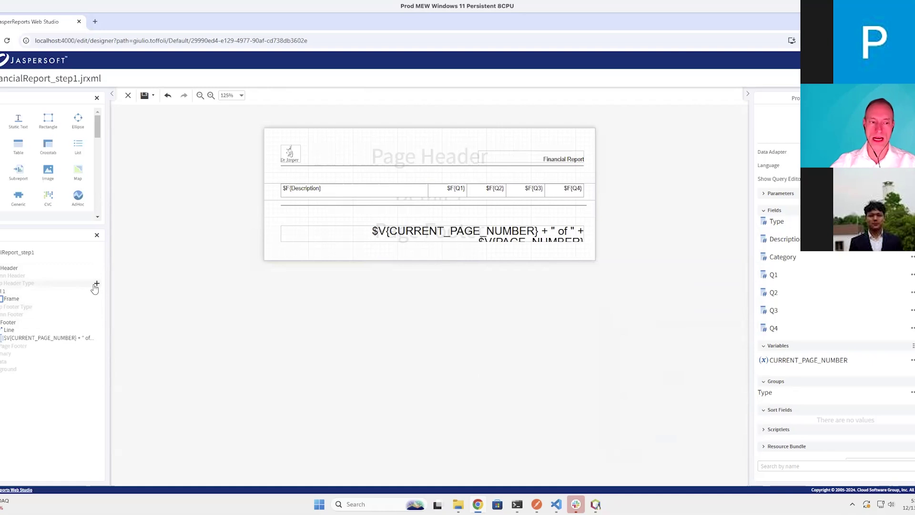
left_click(96, 285)
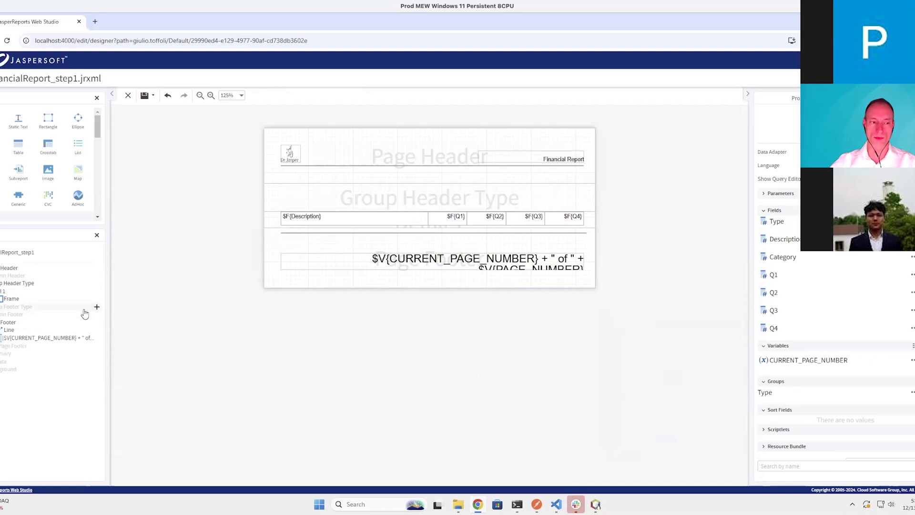
left_click(96, 307)
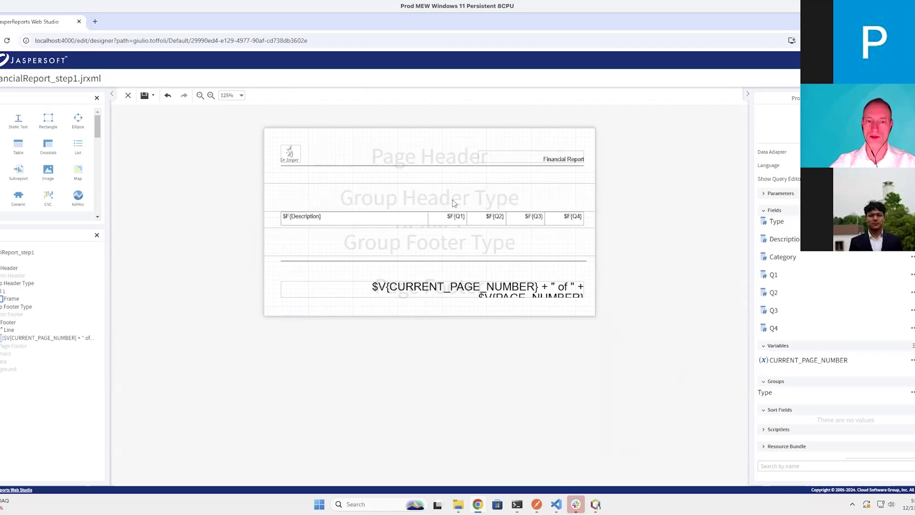
Drop $F{Type} into Group Header Type, stretch it full width, and set font size 25
left_click_drag(782, 225, 330, 199)
left_click_drag(392, 197, 575, 205)
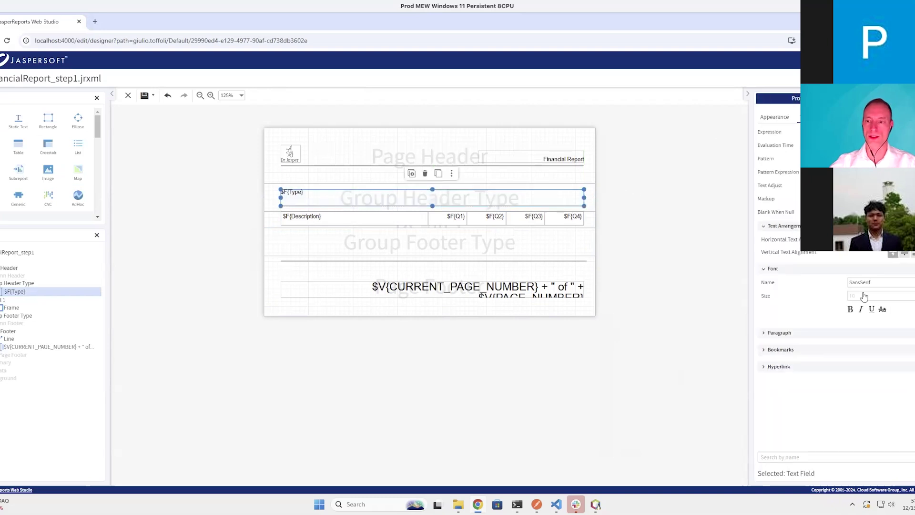
type("25")
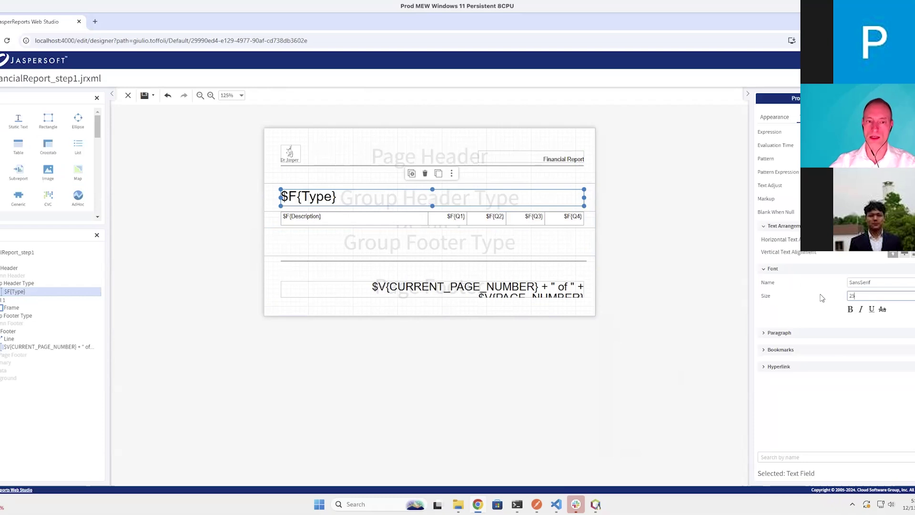
Give the $F{Type} header field a light blue backcolor, save, and preview the Expense heading
left_click(781, 119)
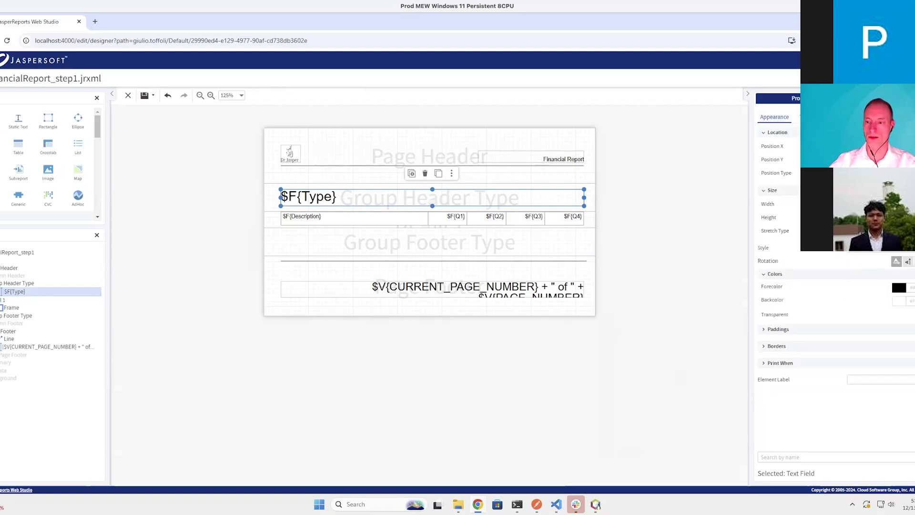
left_click(898, 302)
left_click_drag(821, 335, 856, 391)
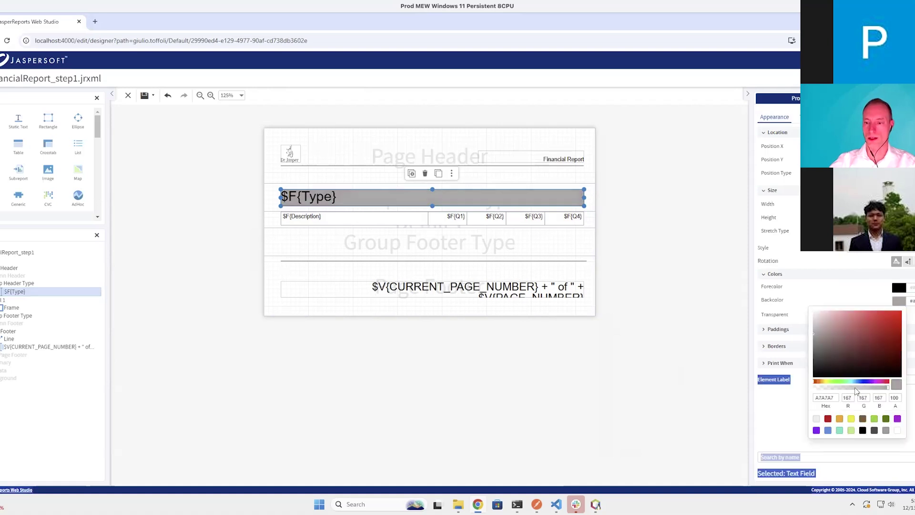
left_click(854, 382)
left_click_drag(864, 317, 824, 305)
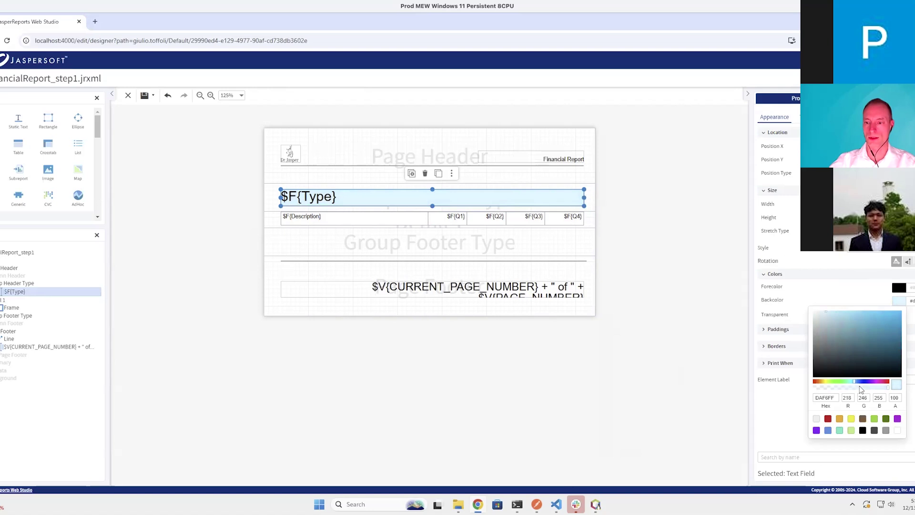
left_click(630, 231)
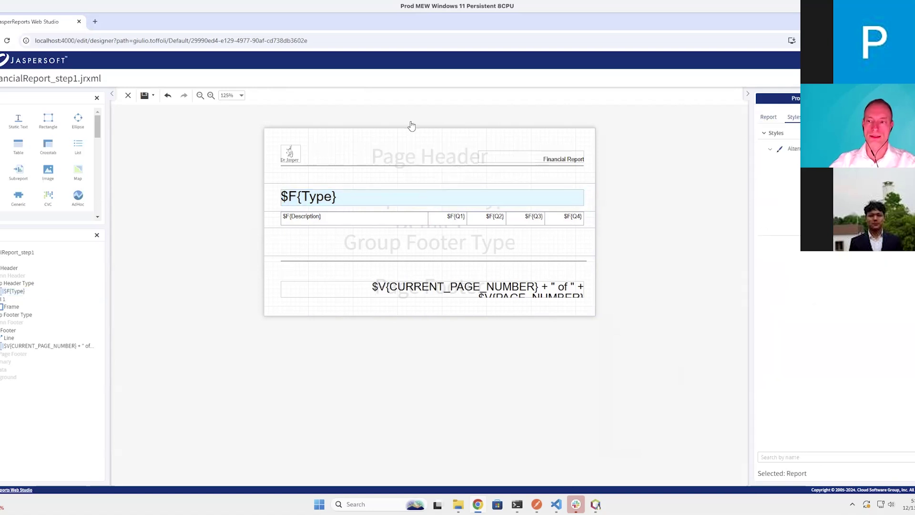
left_click(144, 95)
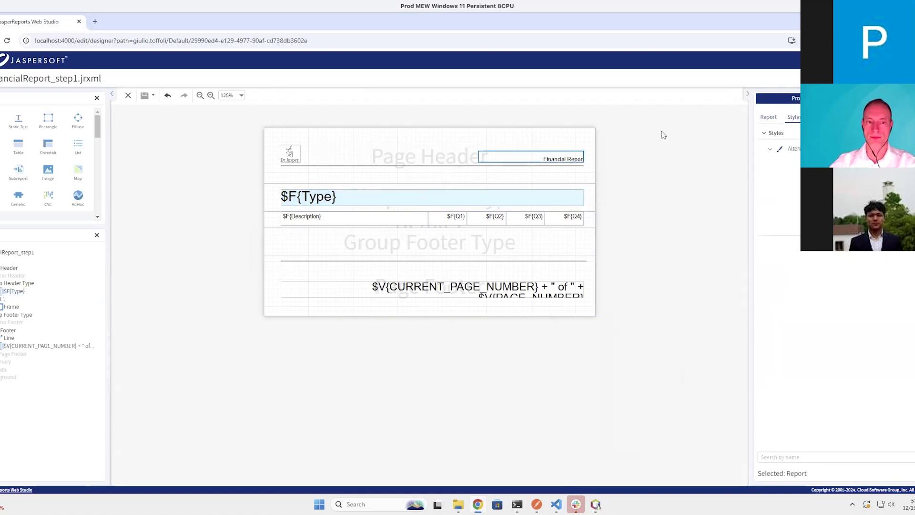
left_click(839, 95)
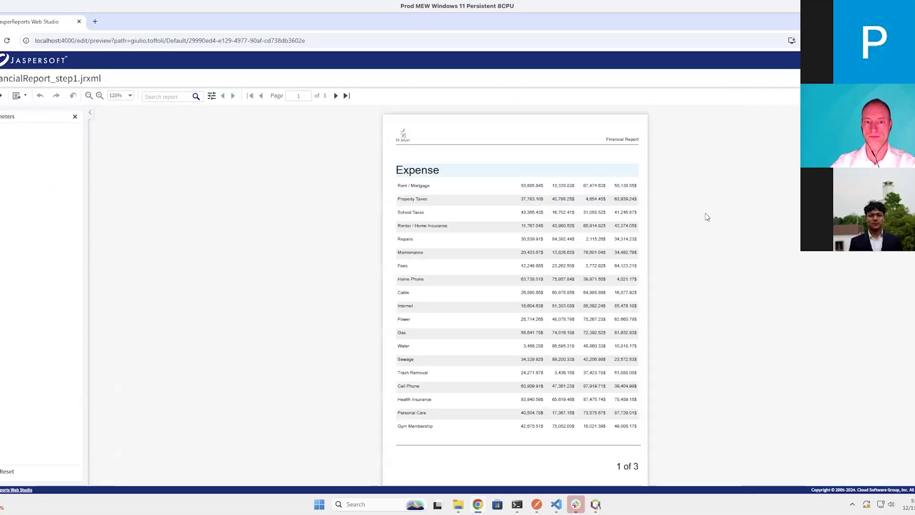
left_click_drag(396, 170, 470, 174)
left_click(470, 174)
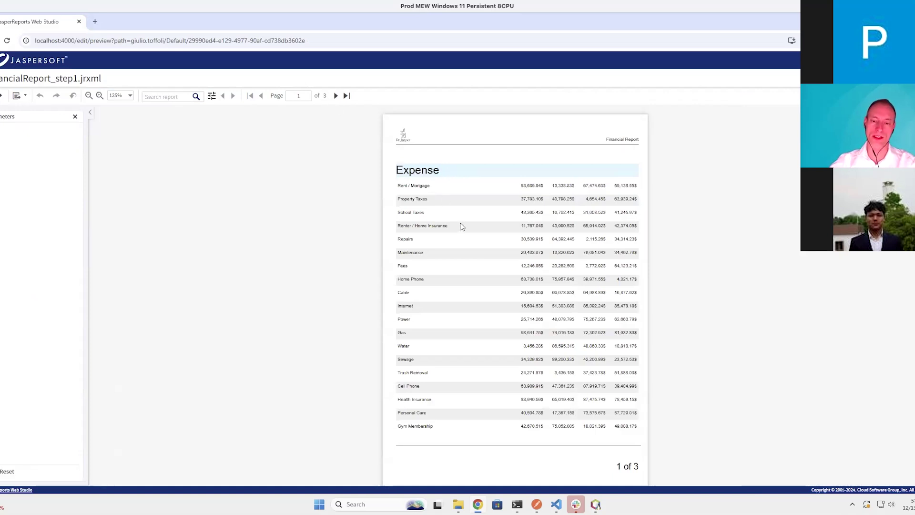
scroll(357, 127, "down", 1)
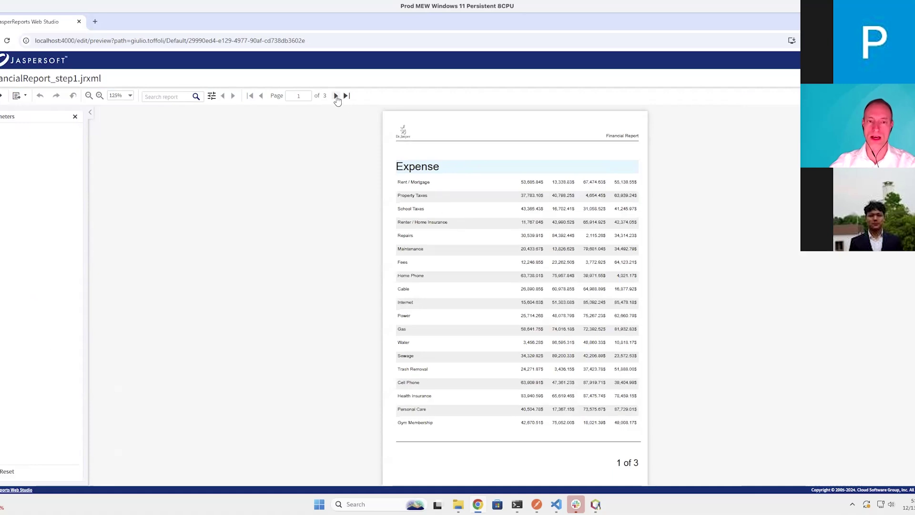
left_click(336, 96)
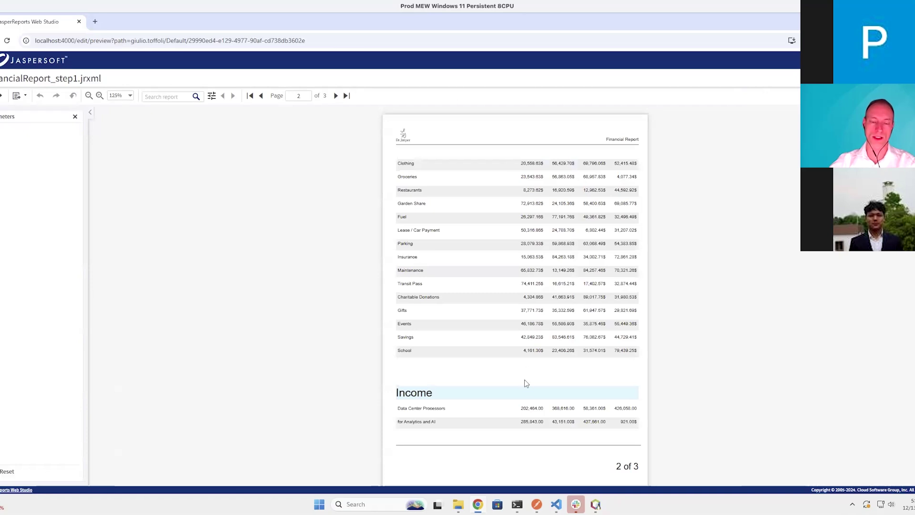
left_click(335, 96)
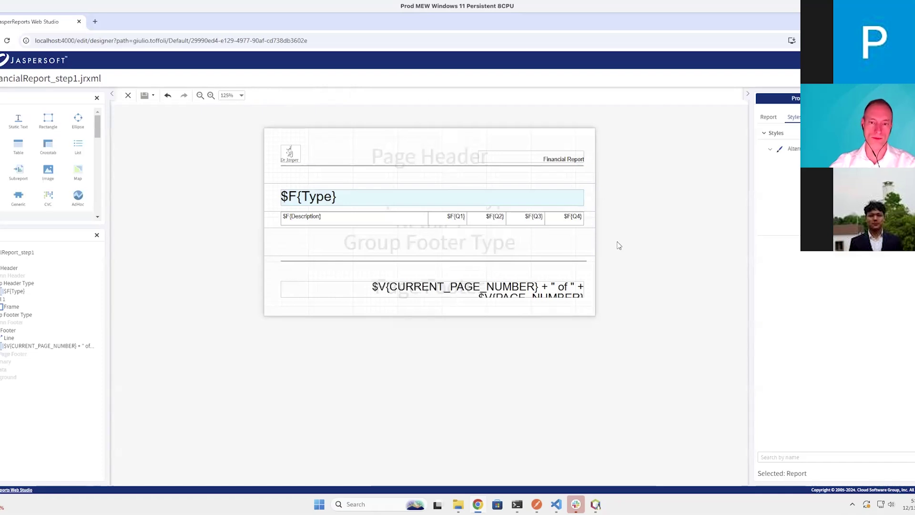
Select the report, show the main dataset's fields, variables and groups, and add a variable
left_click(443, 223)
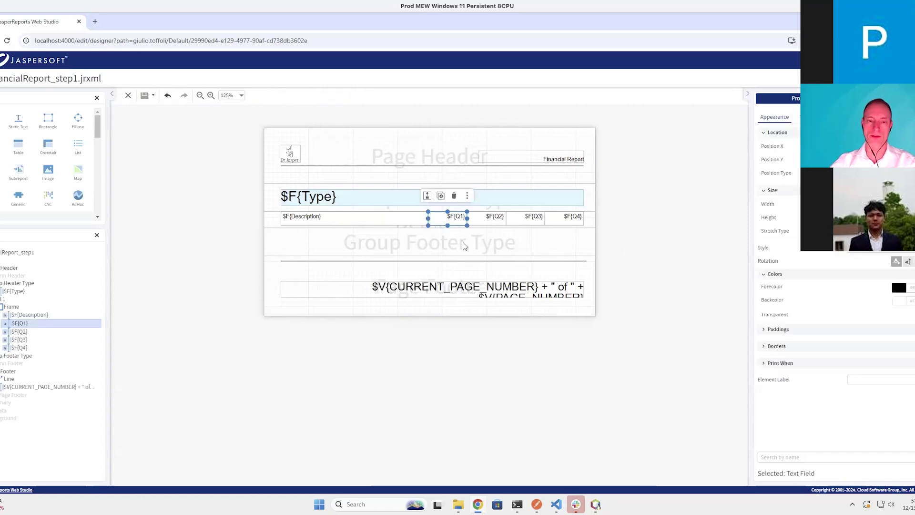
left_click(464, 246)
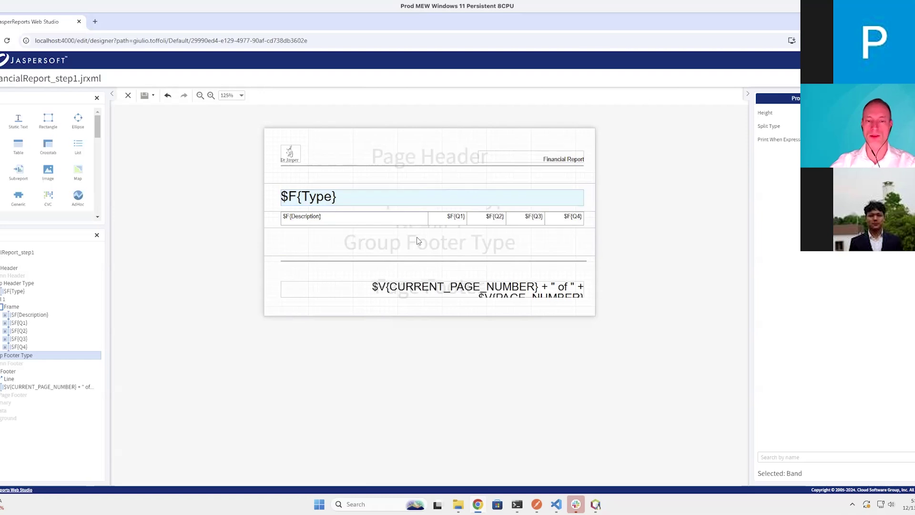
key("Escape")
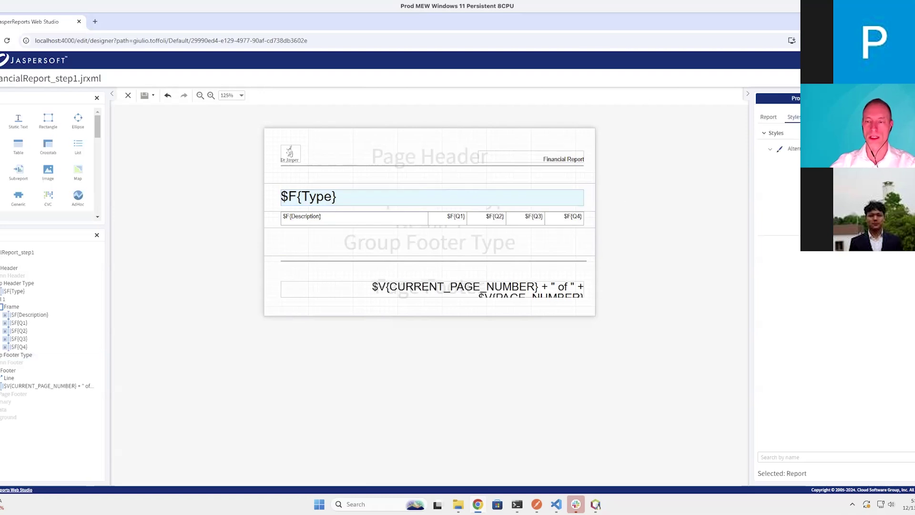
left_click(896, 98)
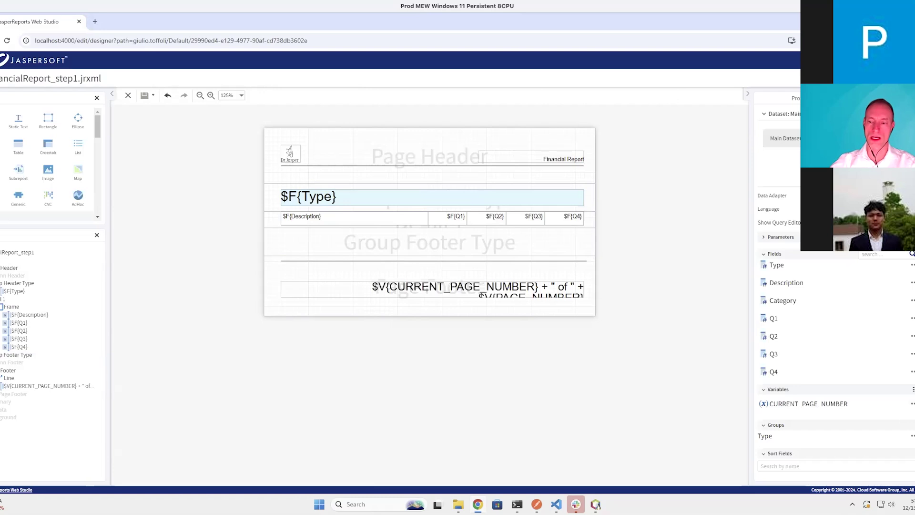
left_click(914, 389)
Edit the new variable: name TYPE_TOTAL, class java.lang.Double, calculation Sum
left_click(860, 427)
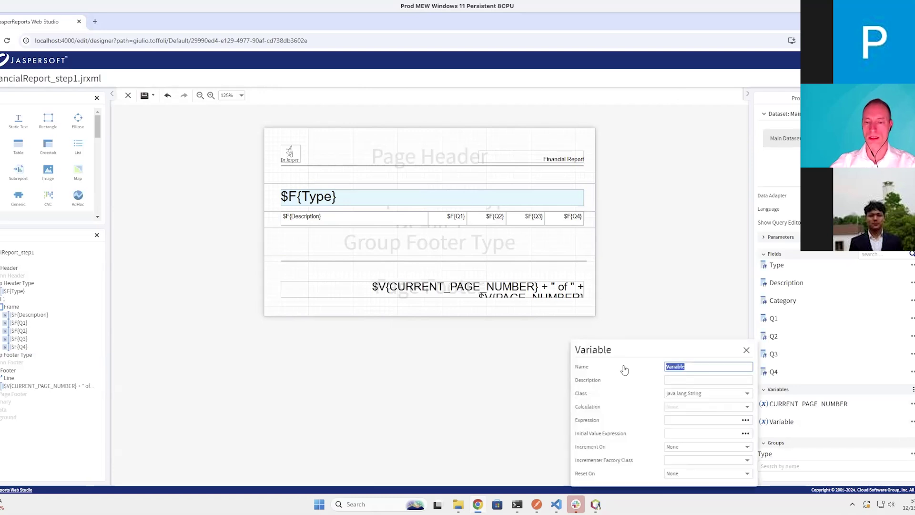
type("GROUP_TOTAL")
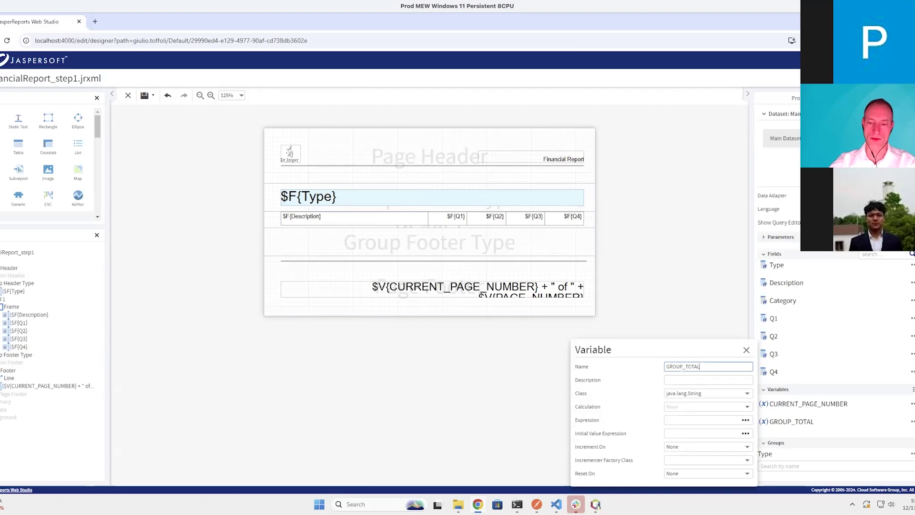
left_click_drag(683, 366, 639, 367)
type("TYPE")
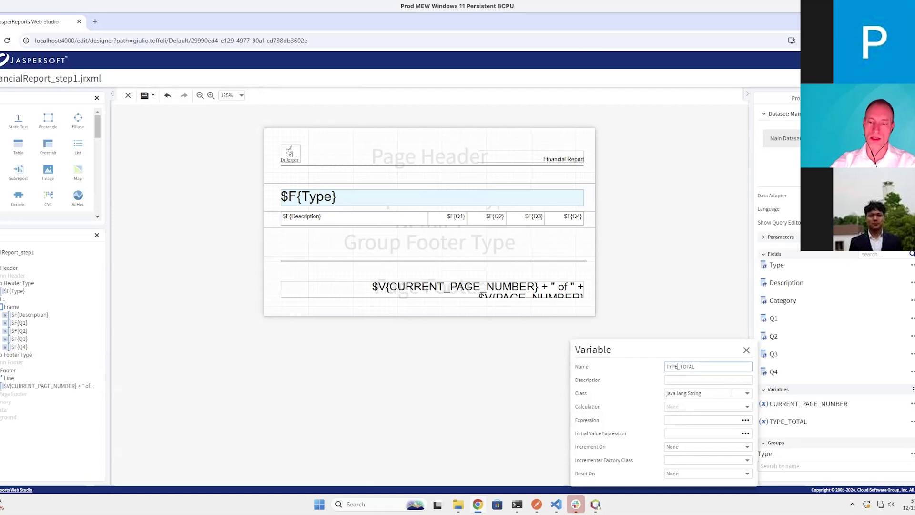
left_click(719, 393)
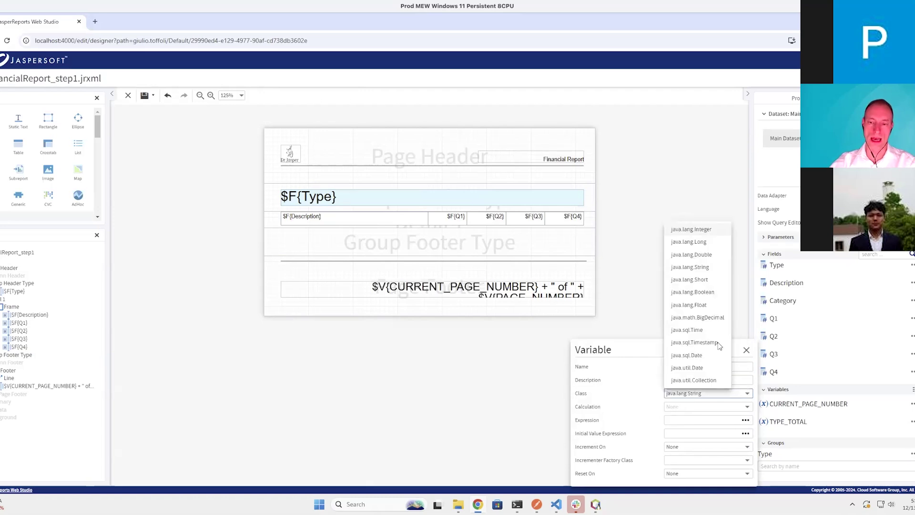
left_click(704, 257)
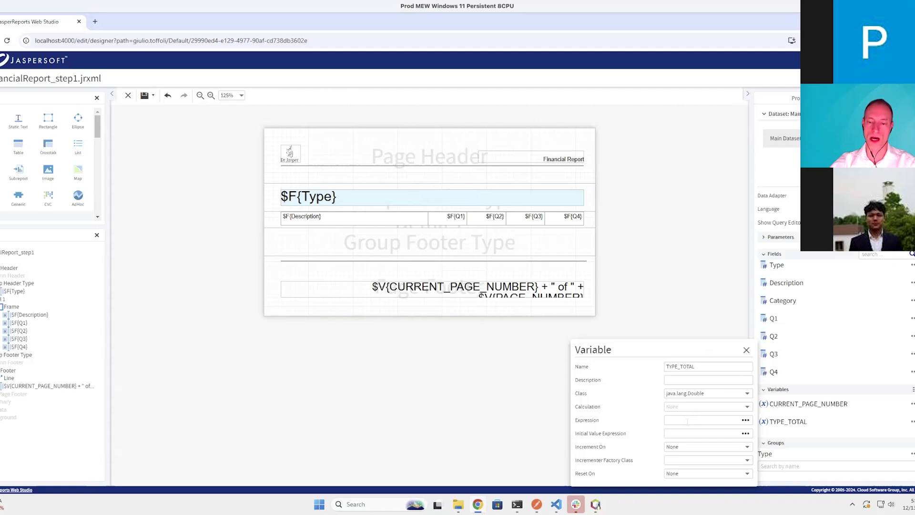
left_click(747, 406)
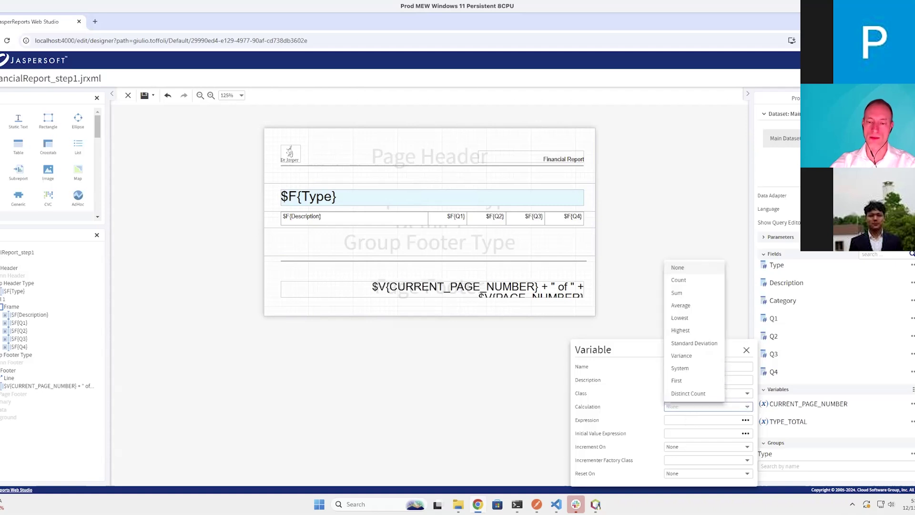
left_click(686, 297)
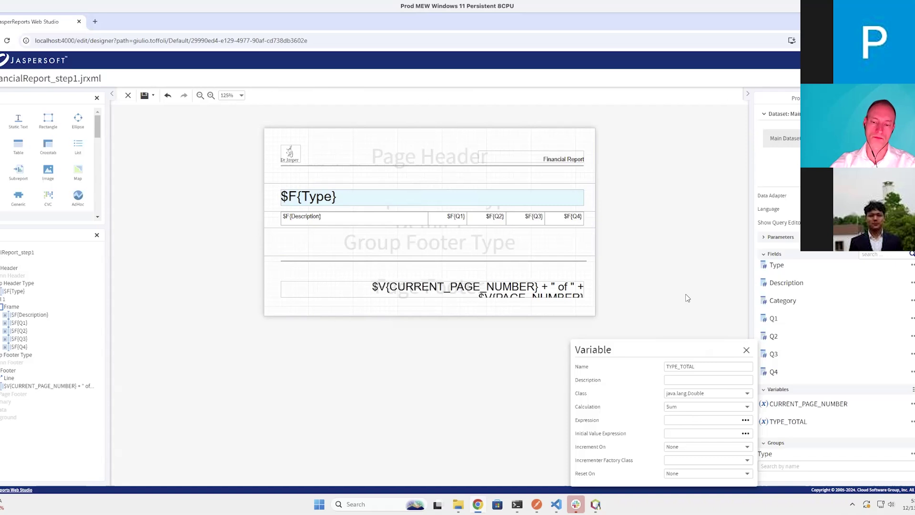
Set the TYPE_TOTAL variable's expression to the Q1 field, $F{Q1}
left_click(746, 420)
left_click(606, 390)
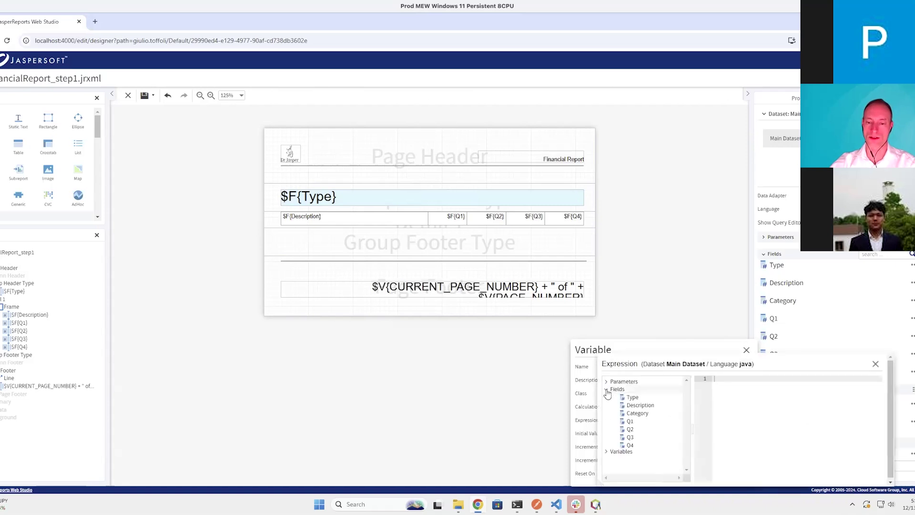
double_click(630, 421)
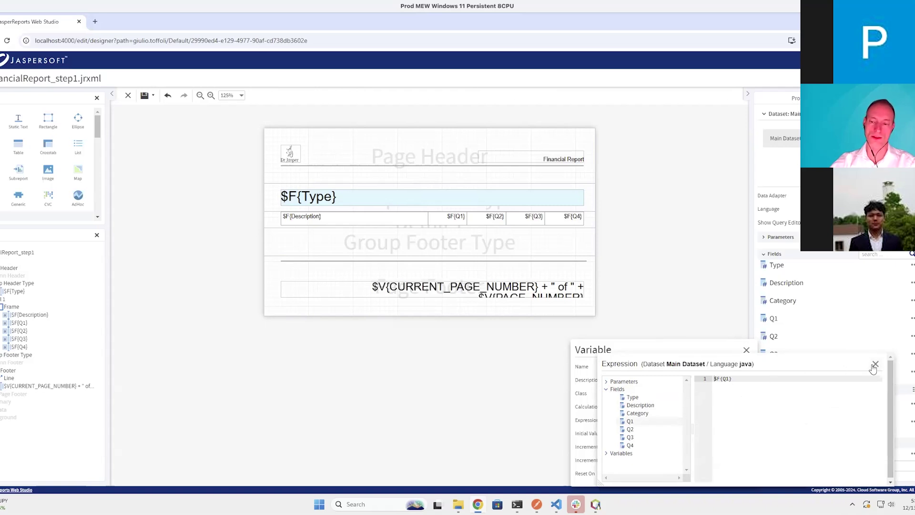
left_click(875, 364)
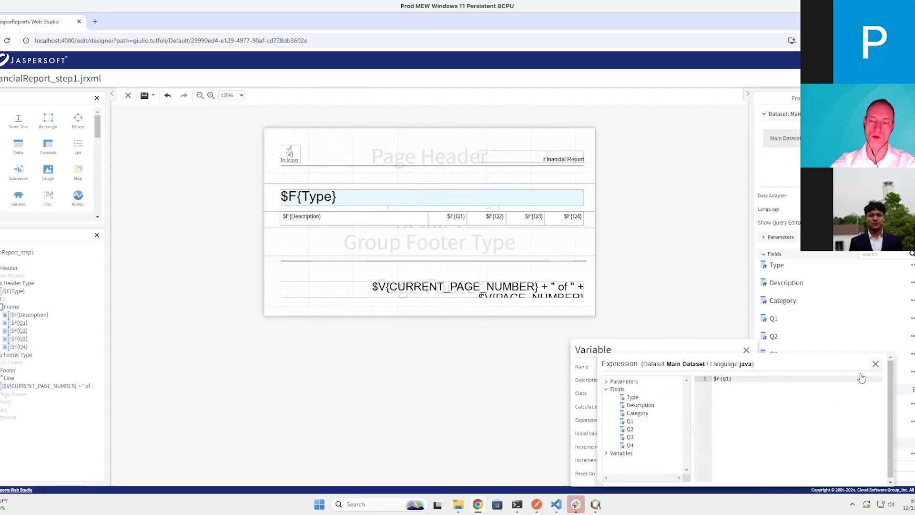
left_click(746, 352)
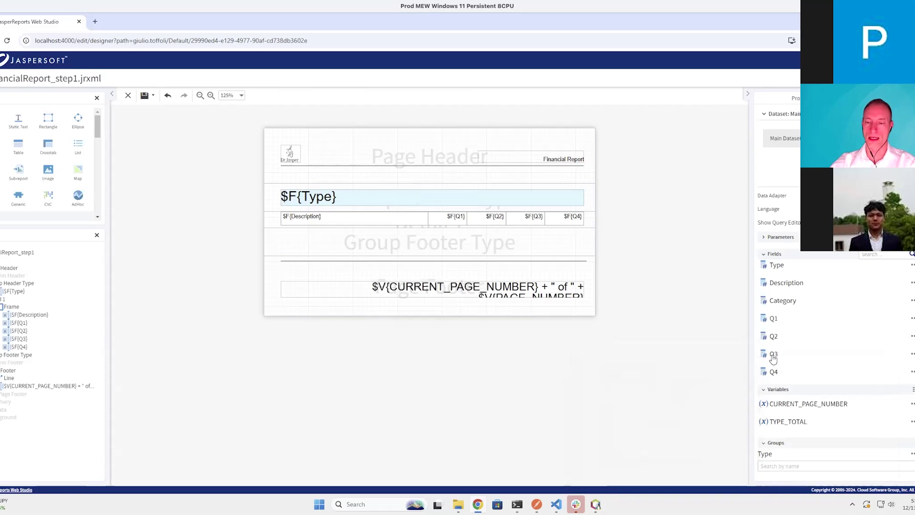
Make TYPE_TOTAL reset on the Type group and save the report
left_click(912, 422)
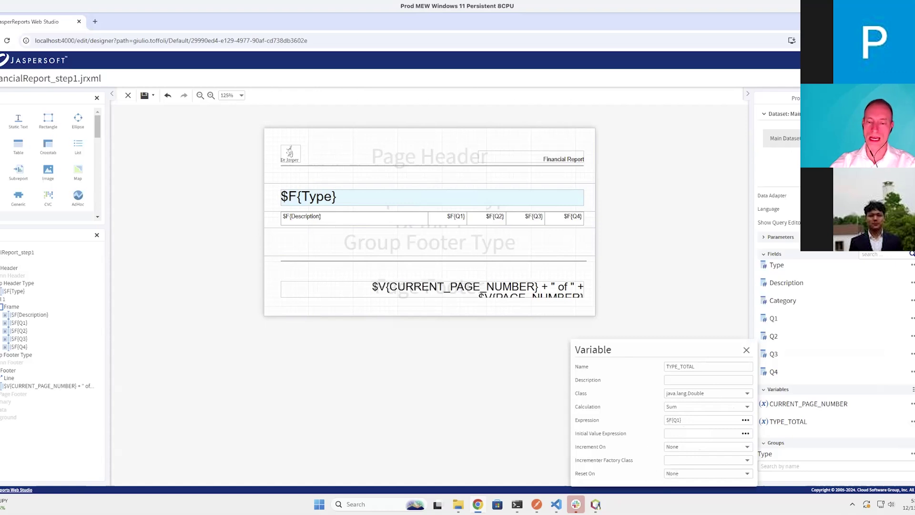
left_click(708, 474)
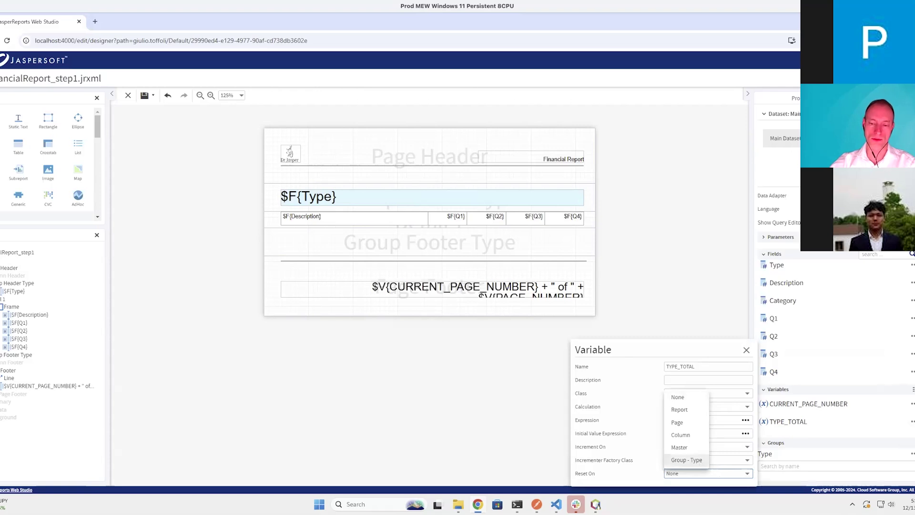
left_click(701, 460)
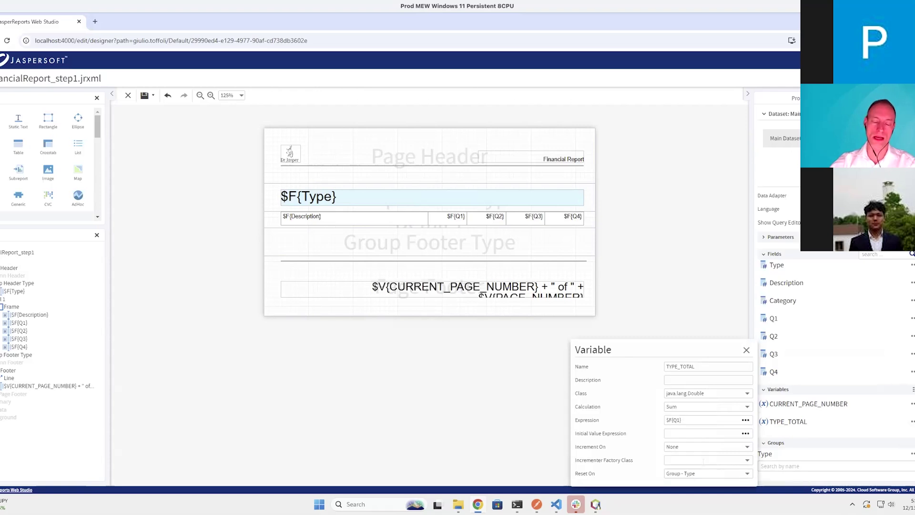
left_click(746, 351)
left_click(145, 95)
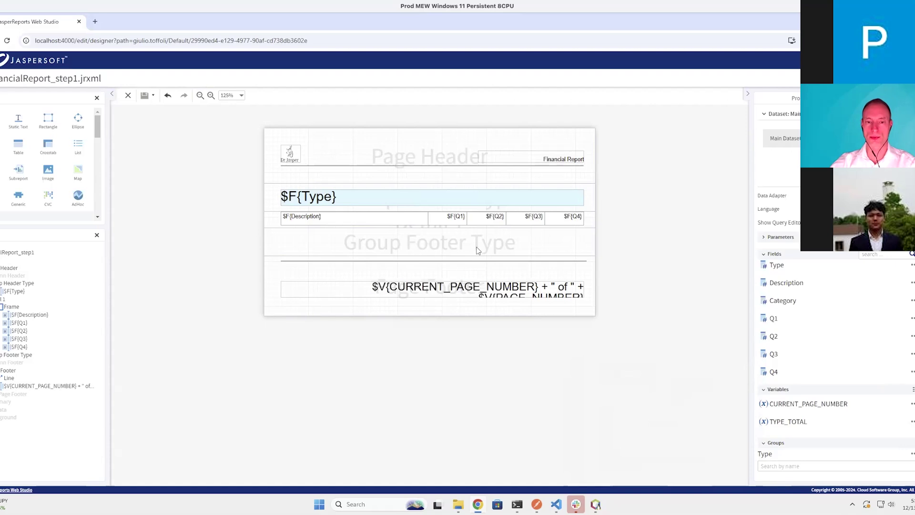
Add a text field to the Group Footer Type band with font size 16
left_click_drag(23, 124, 399, 241)
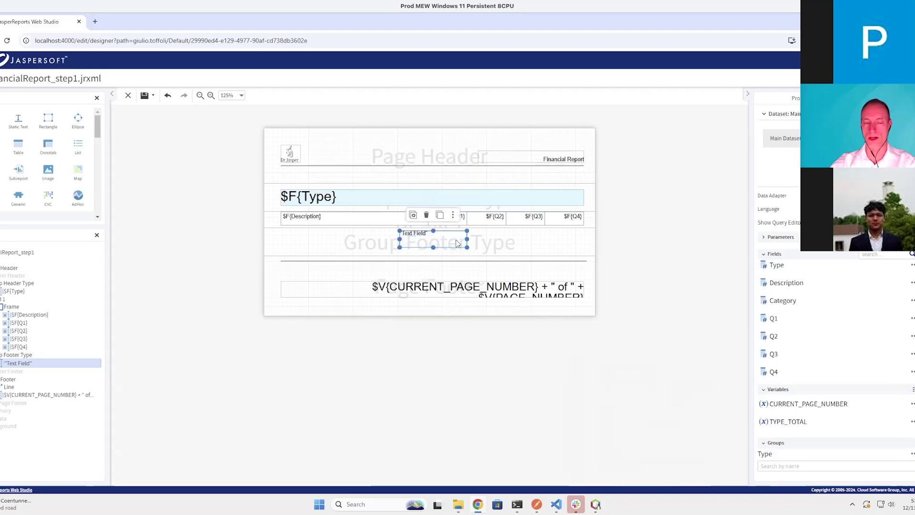
left_click(796, 99)
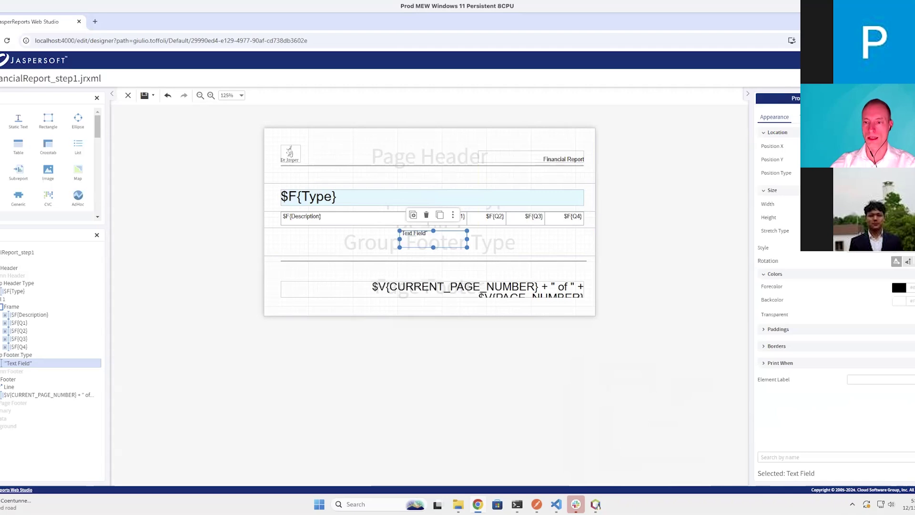
left_click(812, 117)
left_click(914, 240)
left_click(831, 296)
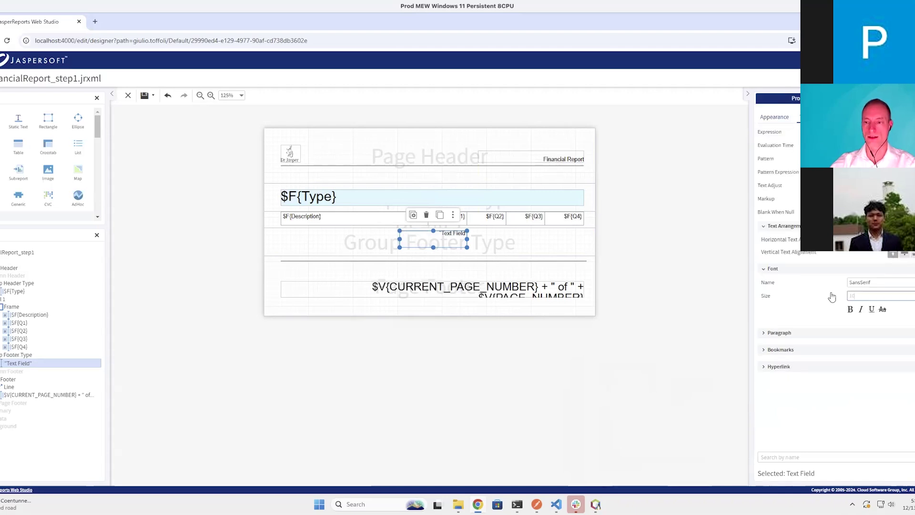
type("16")
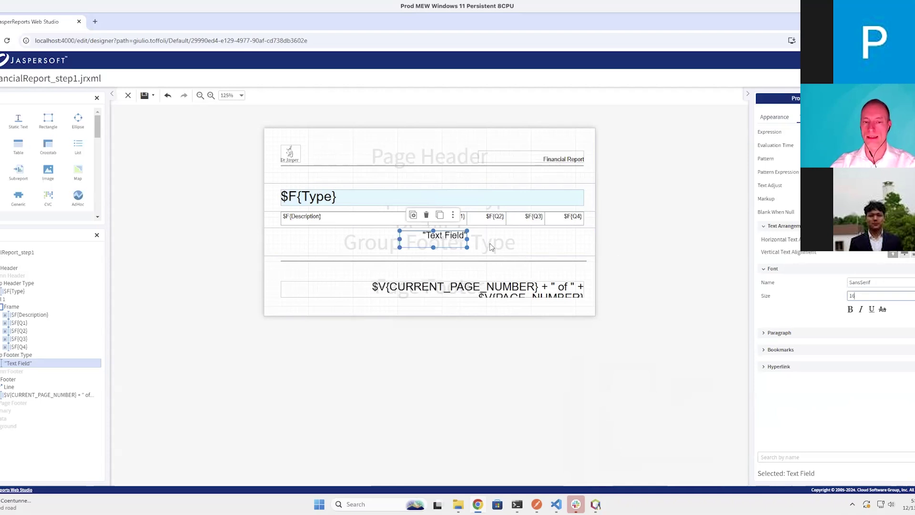
Replace the text field's placeholder expression with $V{TYPE_TOTAL}
double_click(456, 242)
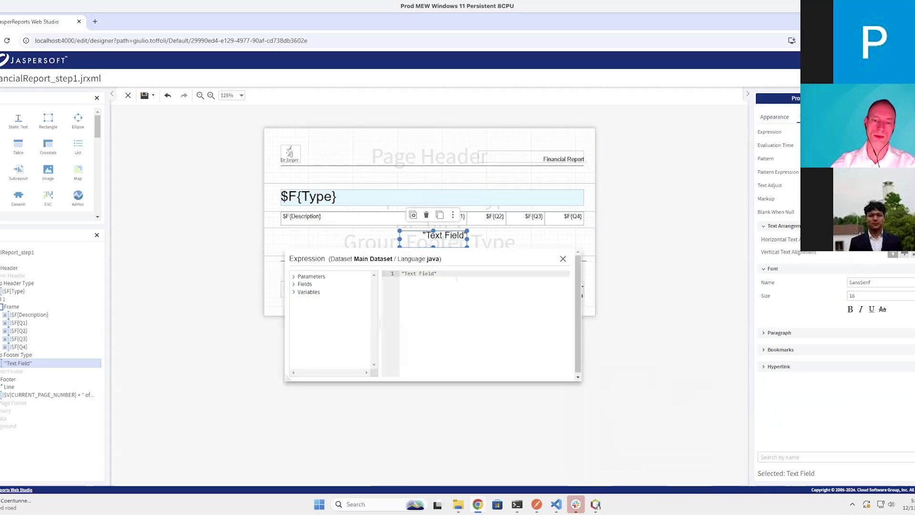
key("ctrl+a")
key("BackSpace")
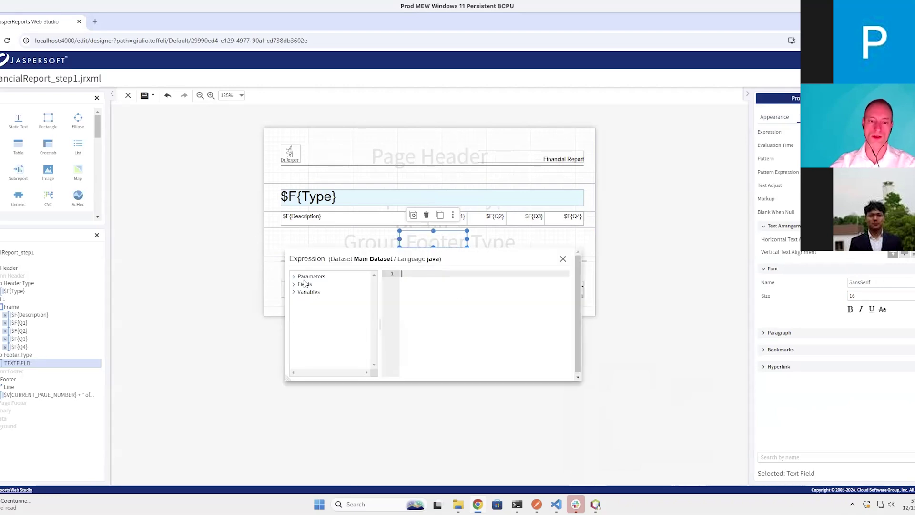
left_click(294, 292)
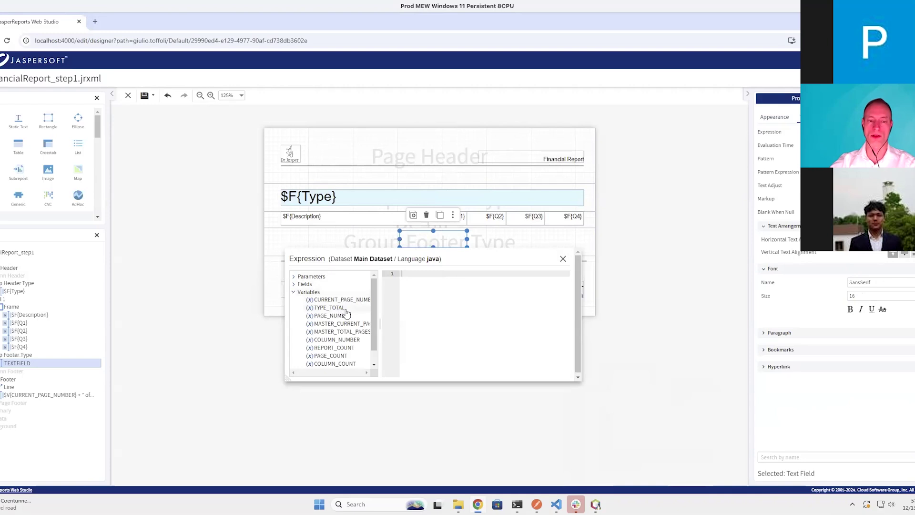
double_click(339, 308)
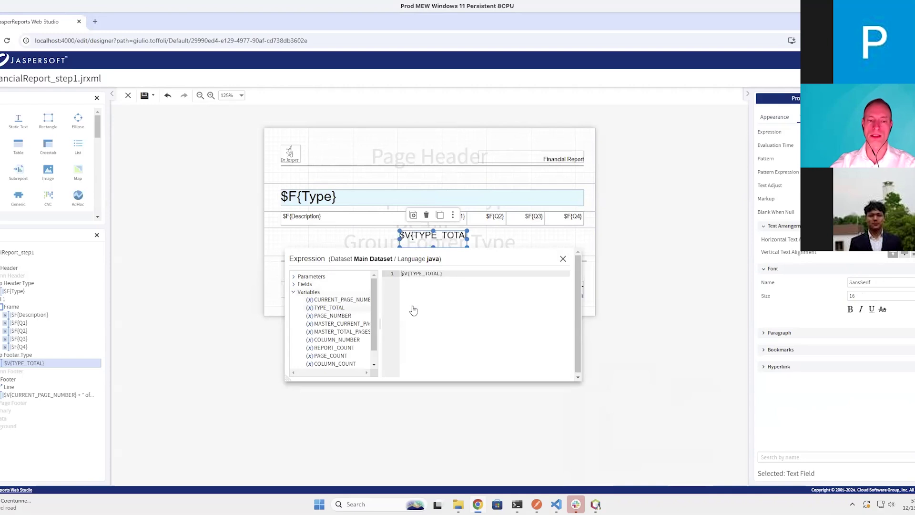
left_click(563, 259)
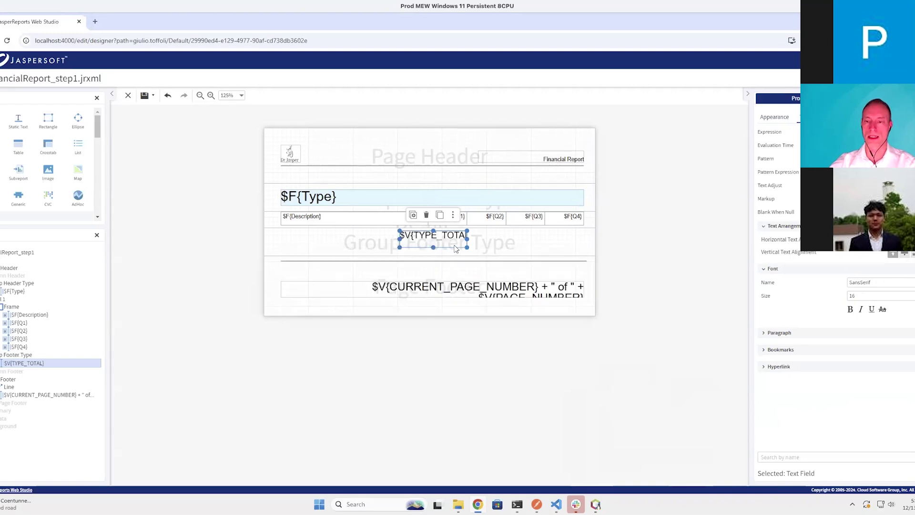
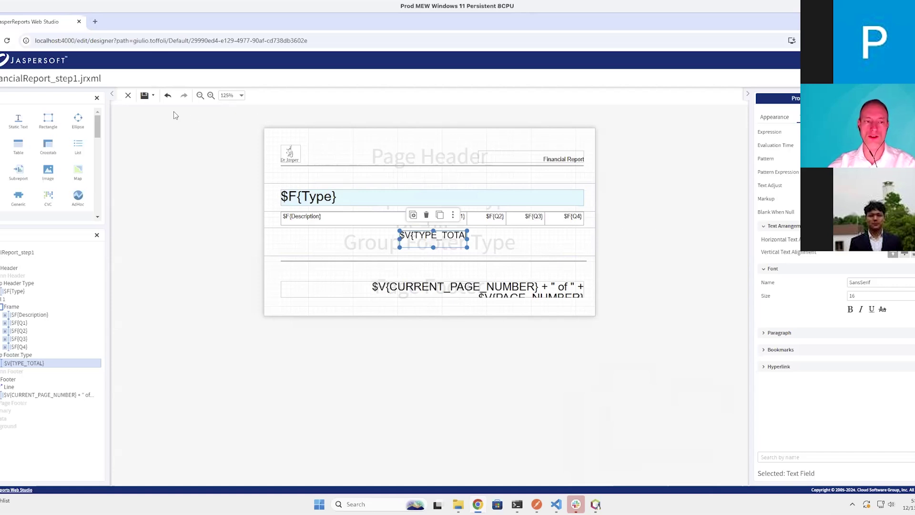
Save the report, preview it and check the page-2 group total 1,214,059.36
left_click(145, 96)
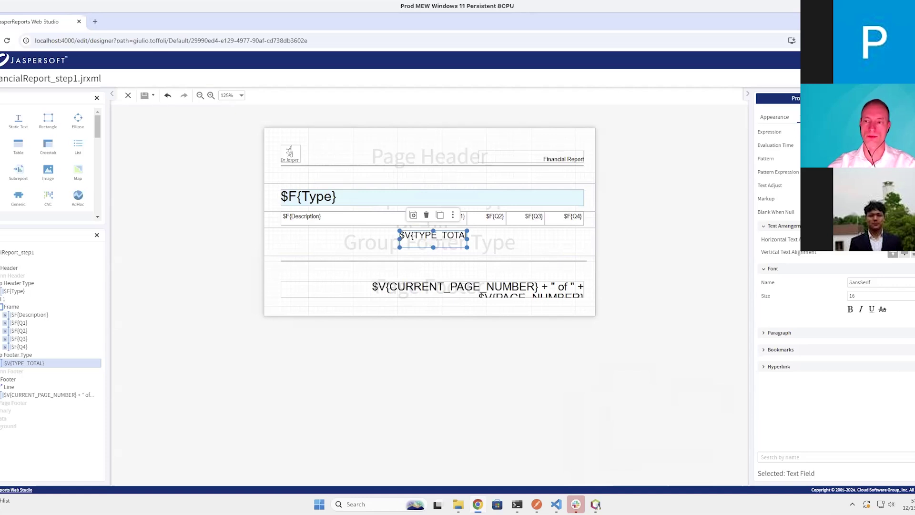
left_click(867, 78)
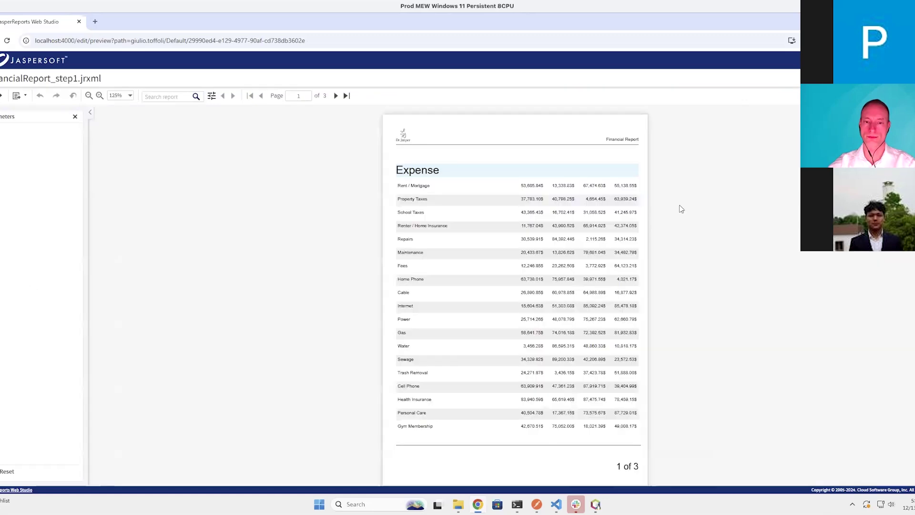
left_click(335, 96)
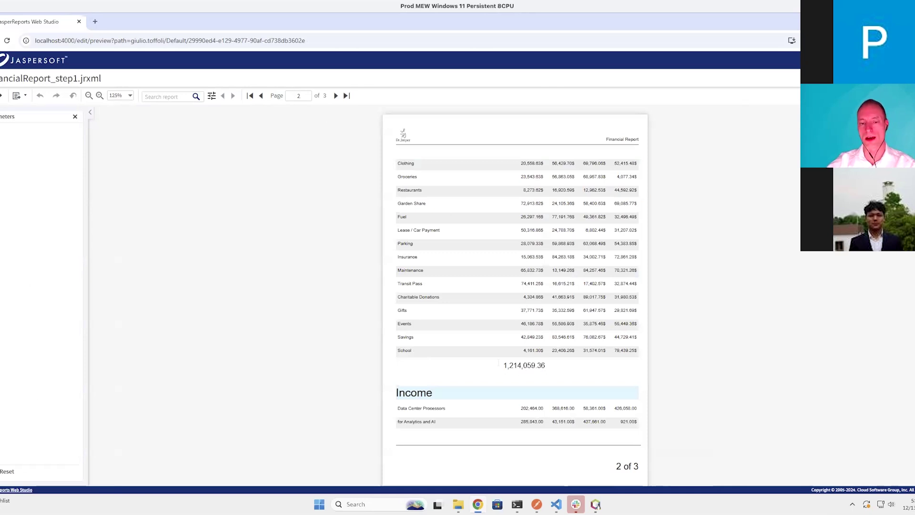
left_click_drag(549, 368, 491, 365)
left_click(559, 376)
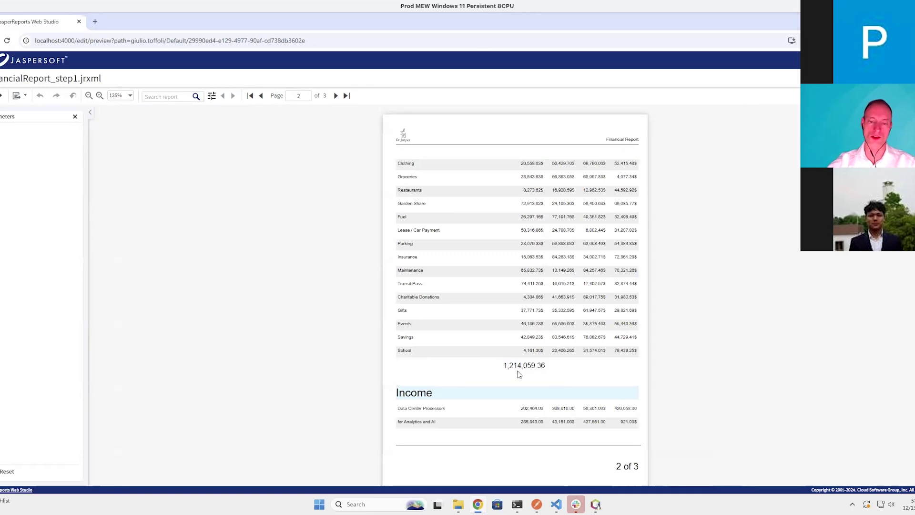
Check the page-3 group total 1,873,705.00, then go back to page 2
left_click(334, 96)
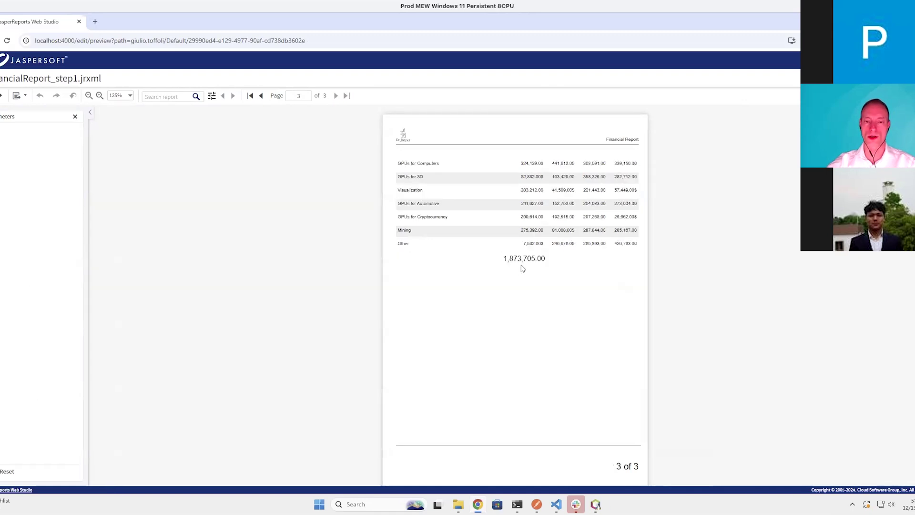
left_click_drag(548, 260, 478, 260)
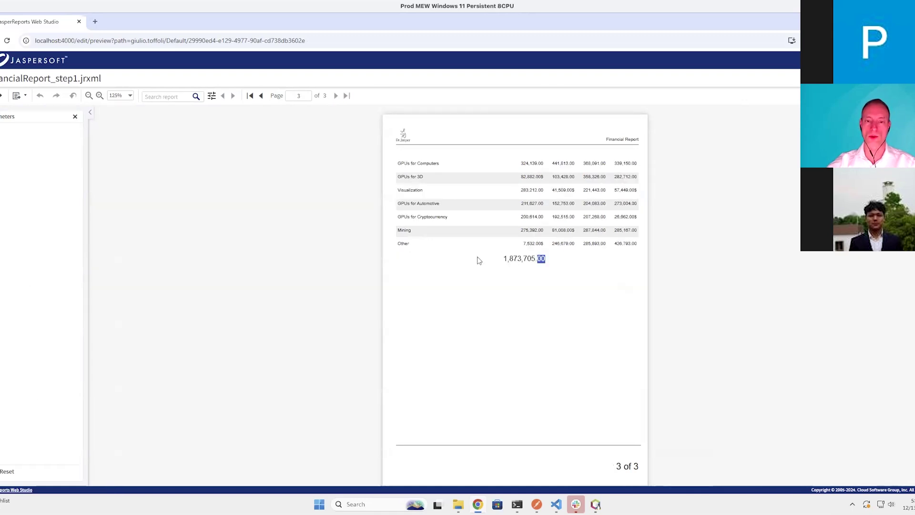
left_click(525, 269)
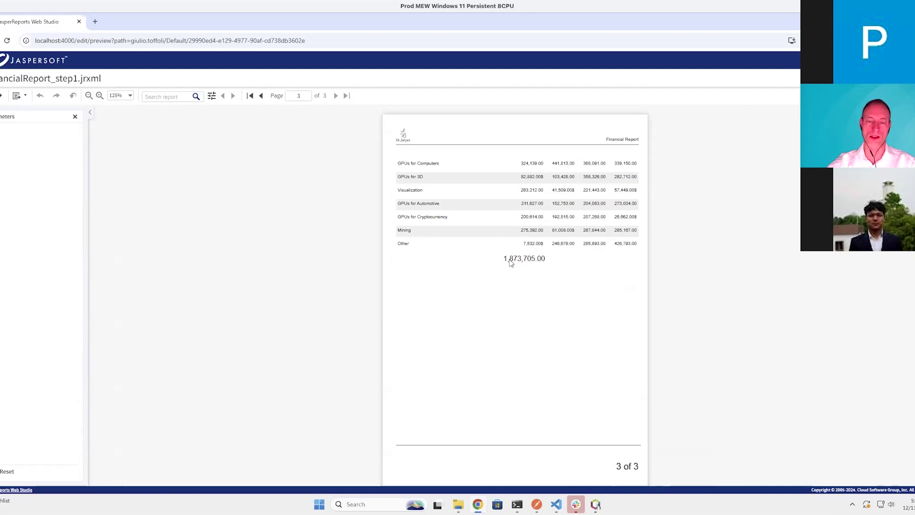
double_click(572, 260)
left_click(573, 260)
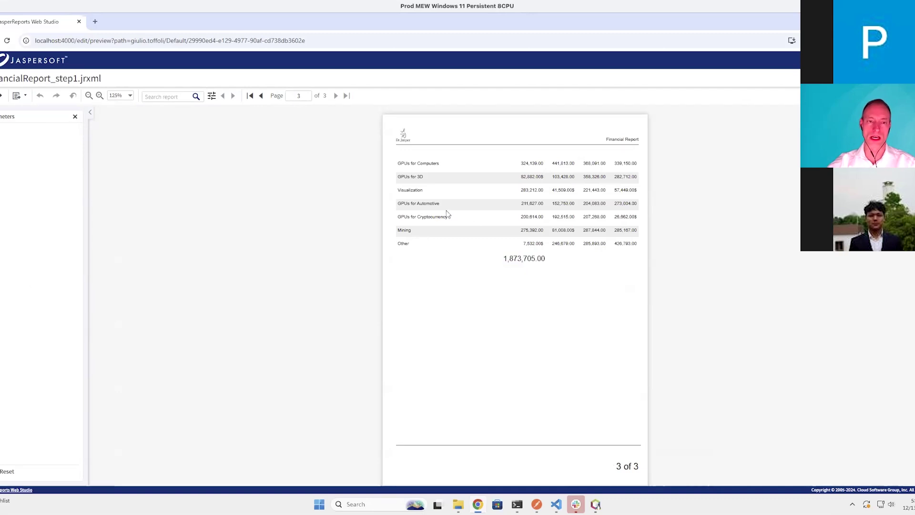
left_click(261, 97)
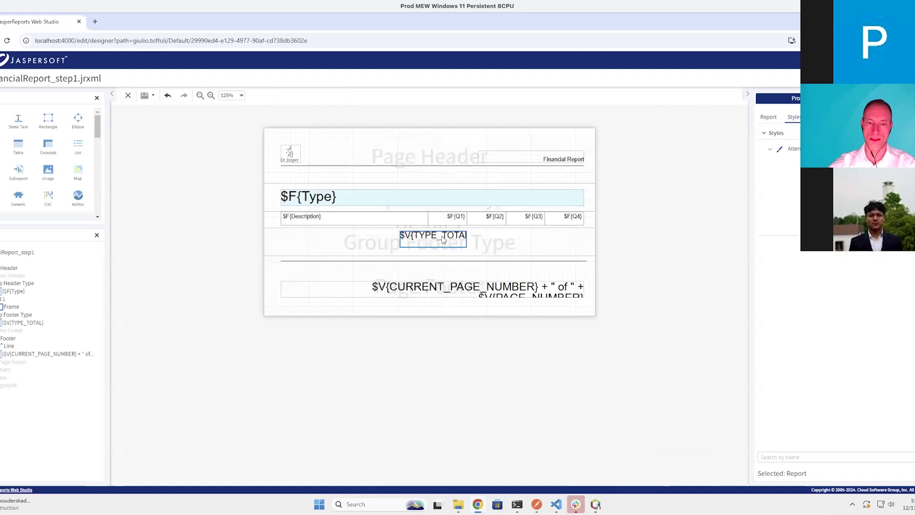
Paste a copy of $V{TYPE_TOTAL} into the $F{Type} header, moved to its right end
left_click_drag(447, 238, 450, 236)
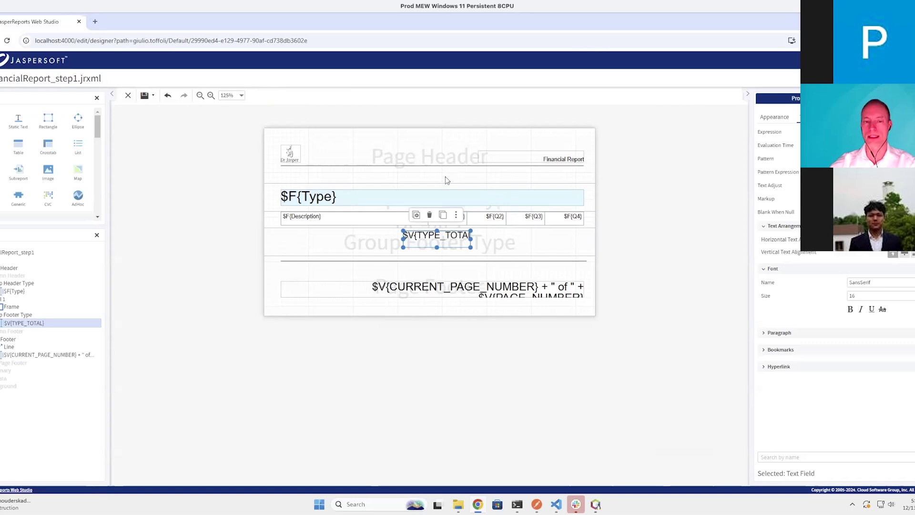
left_click(450, 196)
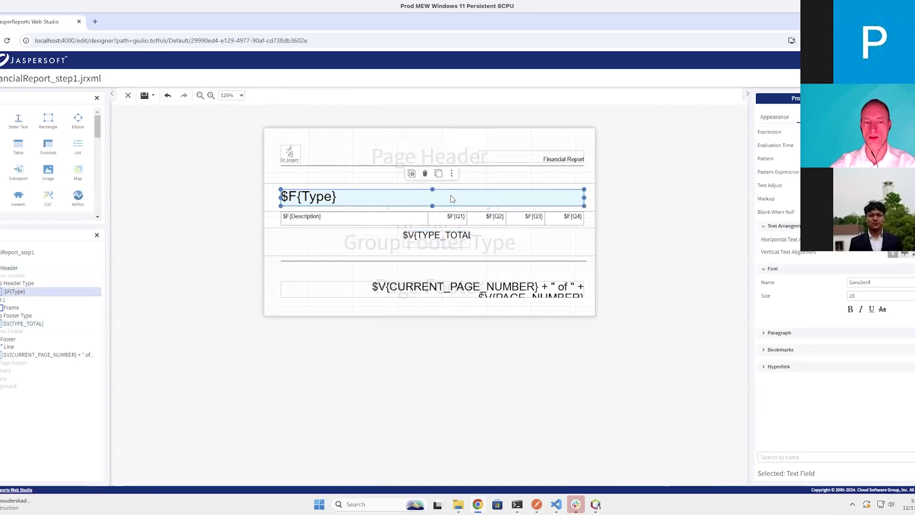
key("ctrl+v")
mouse_move(448, 195)
left_mouse_down()
mouse_move(558, 194)
mouse_move(460, 197)
left_mouse_up()
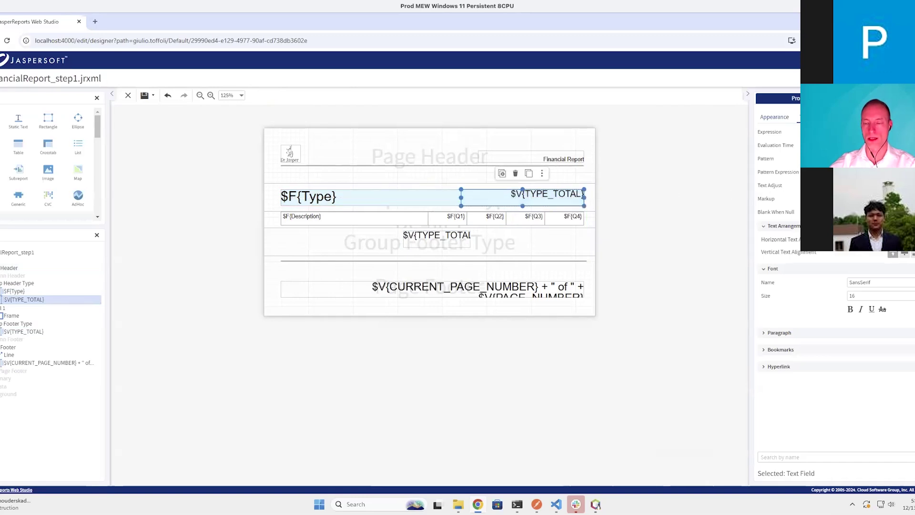
Give the header total middle vertical alignment and preview the report
left_click(774, 117)
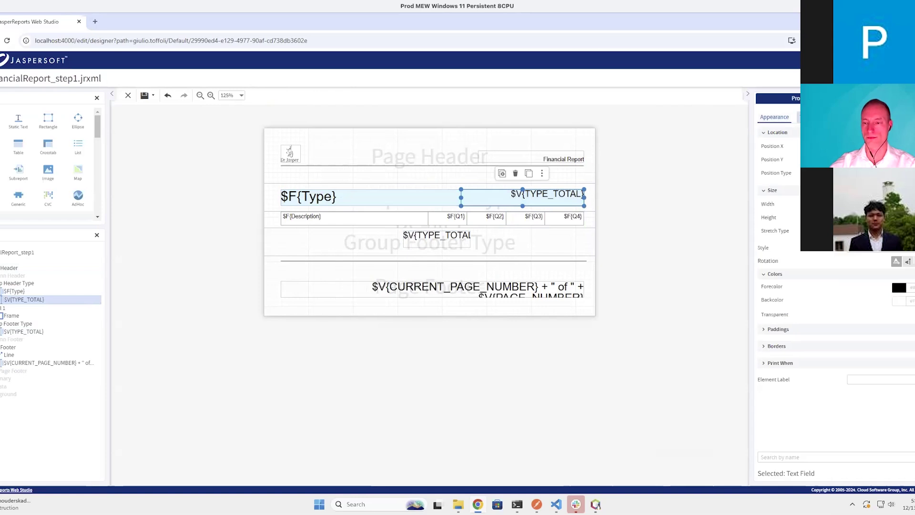
left_click(818, 116)
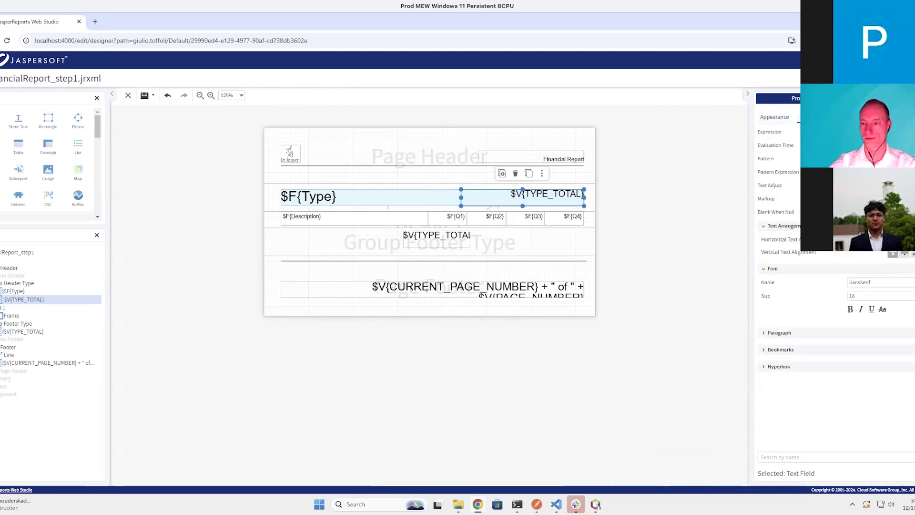
left_click(904, 253)
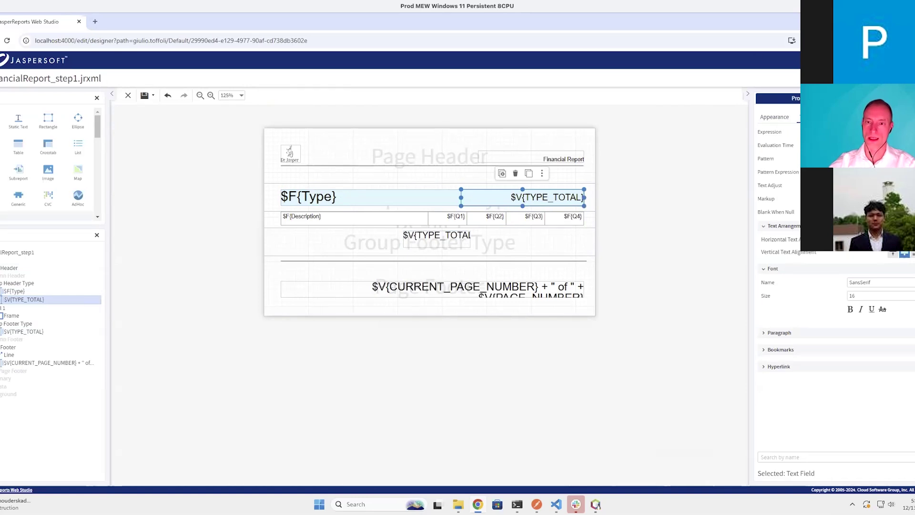
left_click(863, 78)
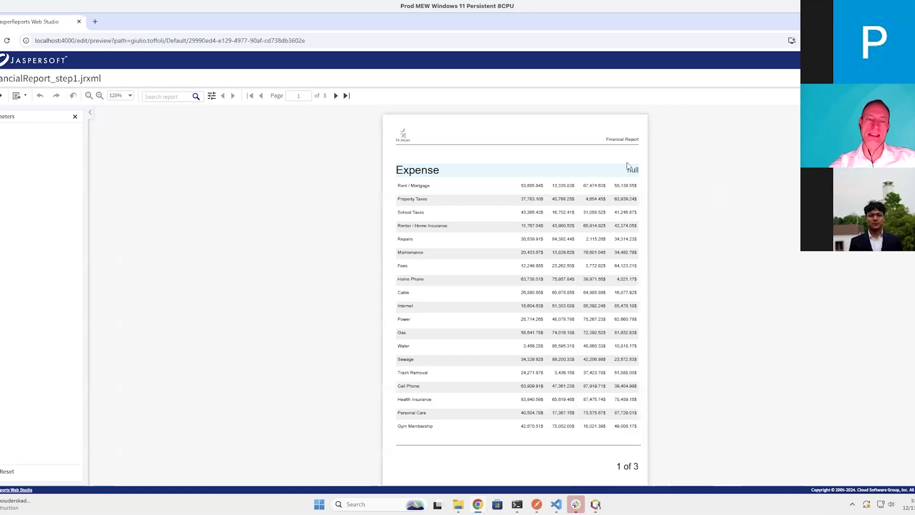
Confirm on preview page 2 that the header totals print null, then return to the designer
left_click(336, 97)
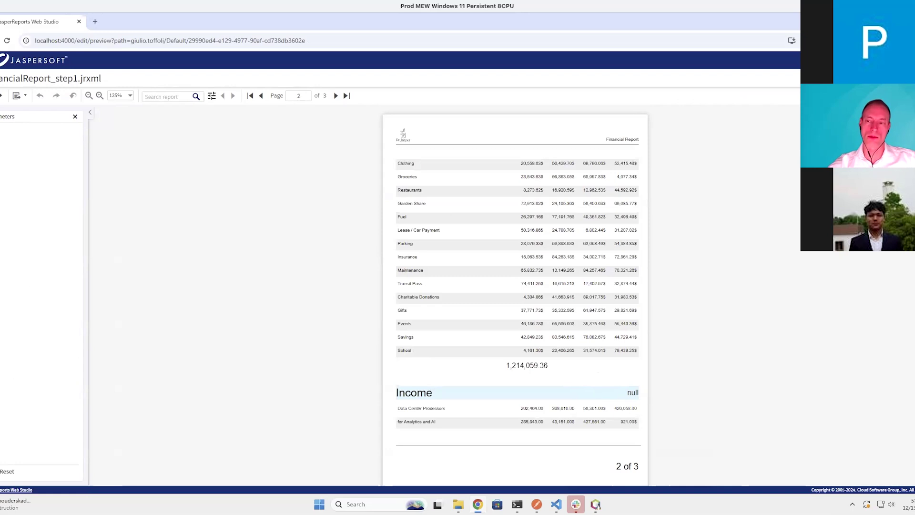
left_click(841, 79)
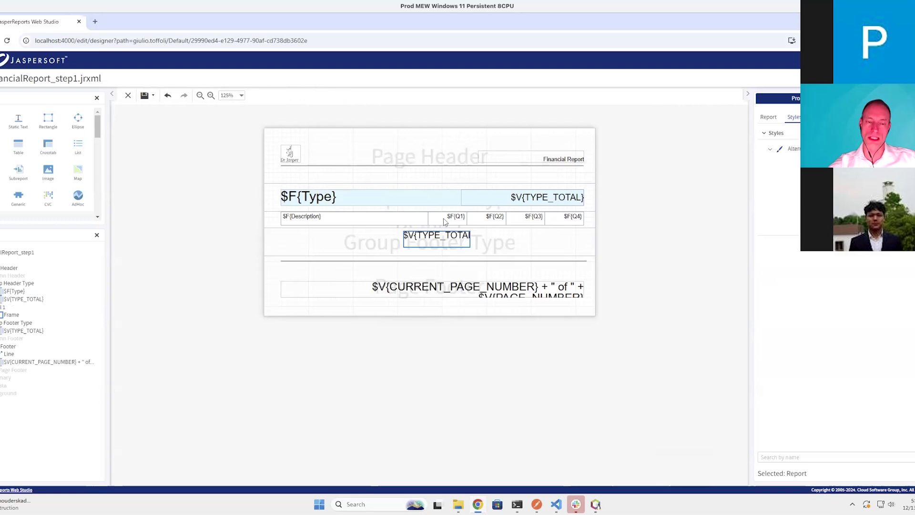
Save the report with the header $V{TYPE_TOTAL} field and preview it again, inspecting the totals
left_click(538, 204)
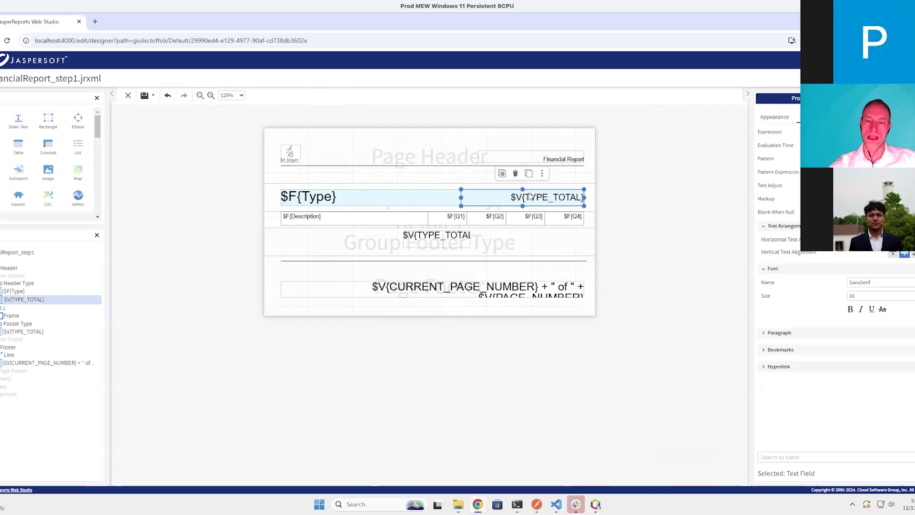
left_click(146, 100)
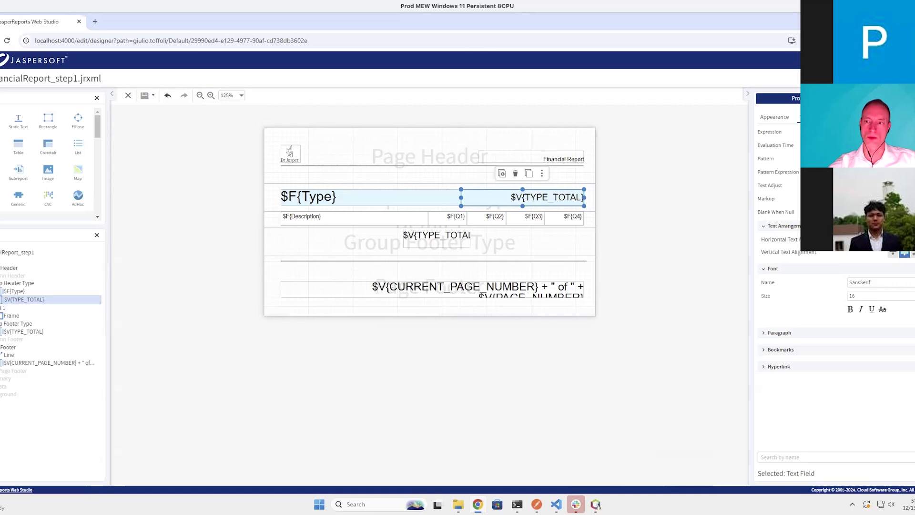
left_click(884, 78)
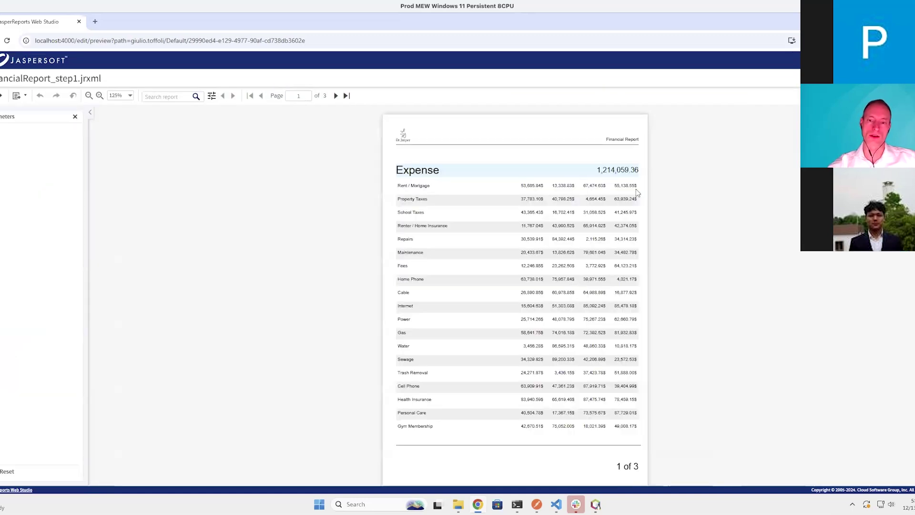
left_click_drag(597, 171, 654, 174)
key("ctrl+a")
left_click(388, 125)
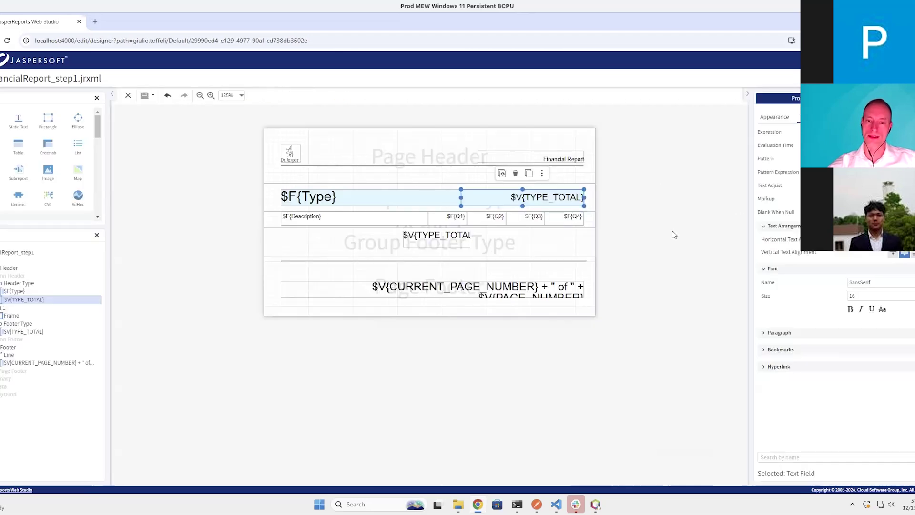
left_click(673, 234)
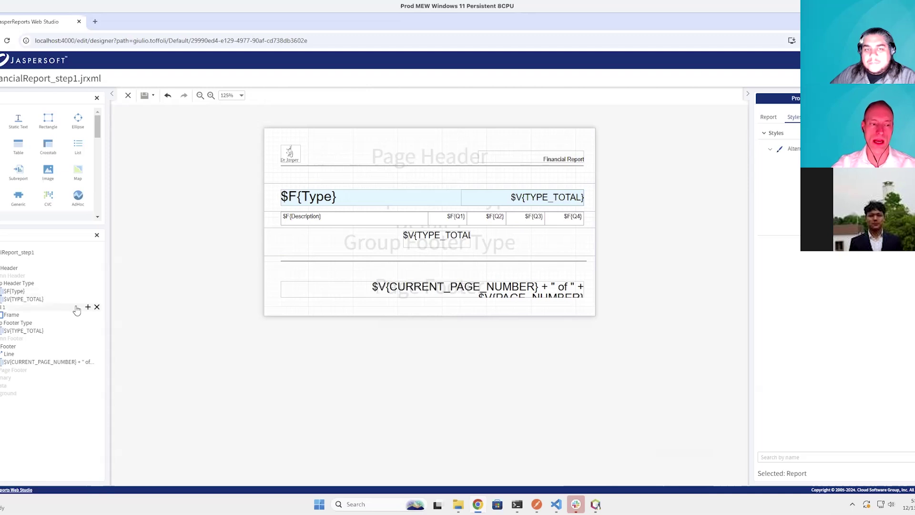
Add bands Detail 2, Detail 3 and Detail 4 under Detail 1, then select Detail 2
left_click(88, 308)
left_click(87, 308)
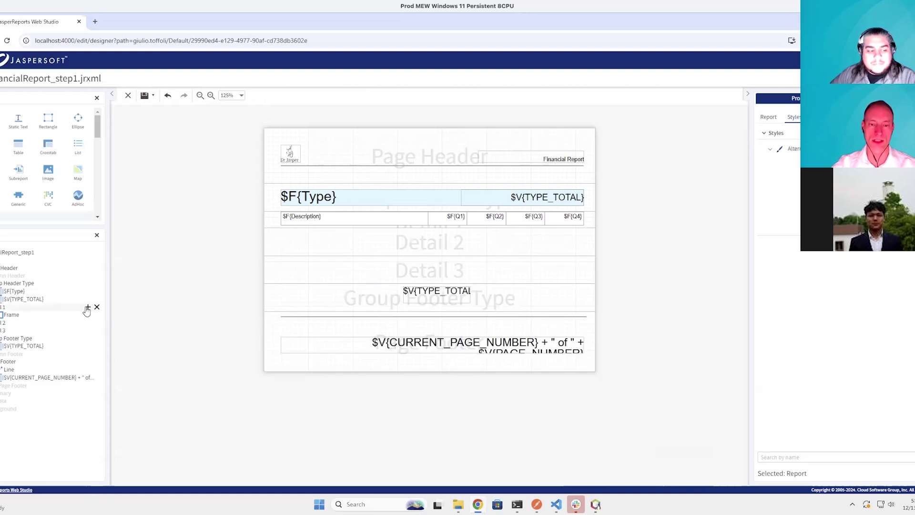
left_click(88, 308)
left_click(509, 244)
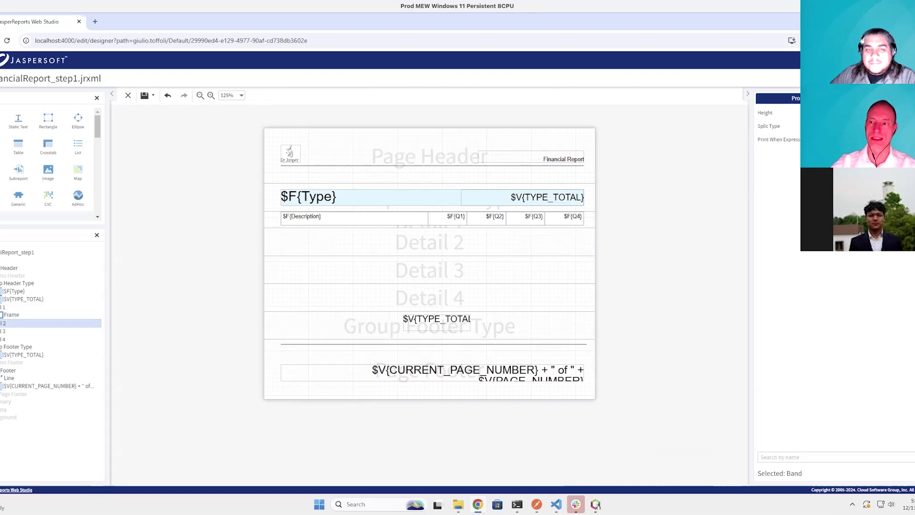
Exit the FinancialReport_step1.jrxml editor, discarding the unsaved changes
left_click(128, 97)
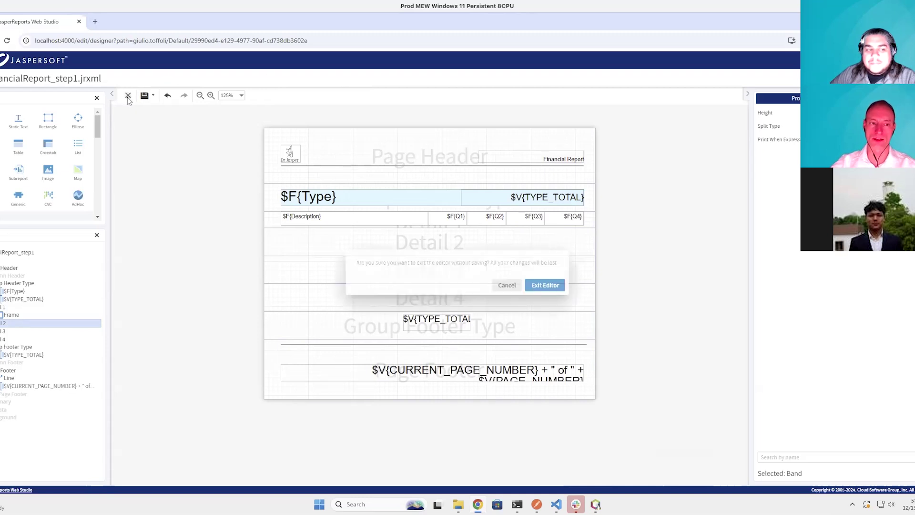
left_click(543, 285)
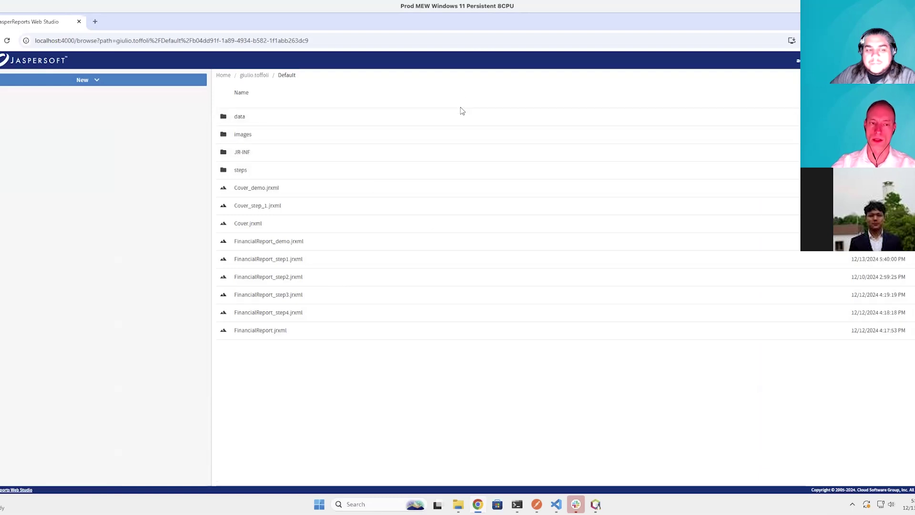
mouse_move(810, 61)
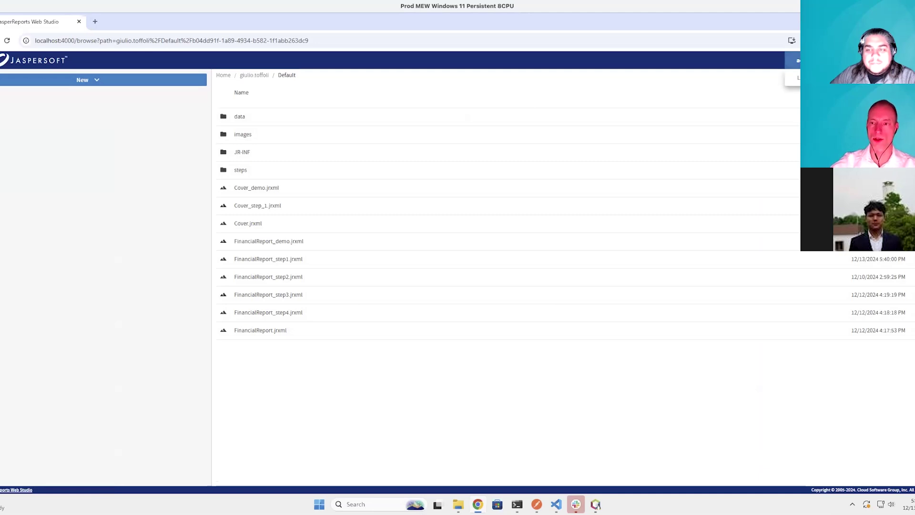
Log out and sign back in with the prefilled credentials
left_click(798, 82)
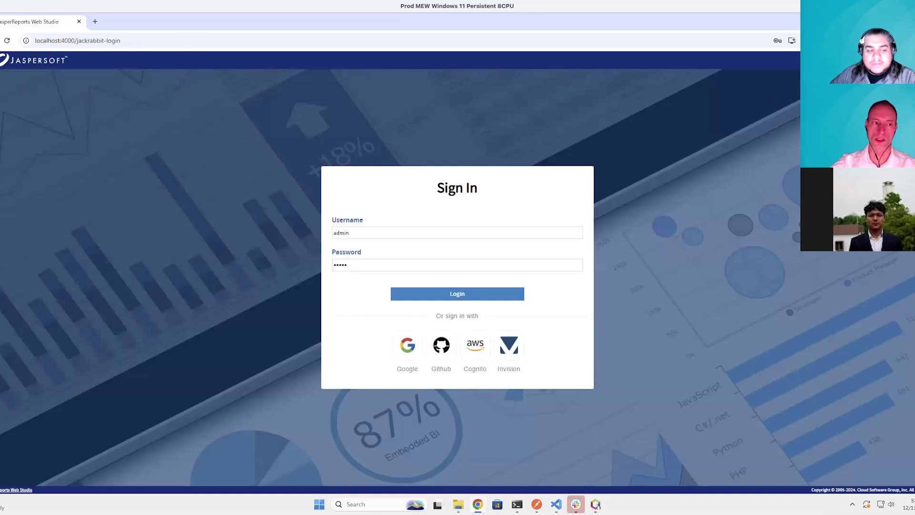
key("Return")
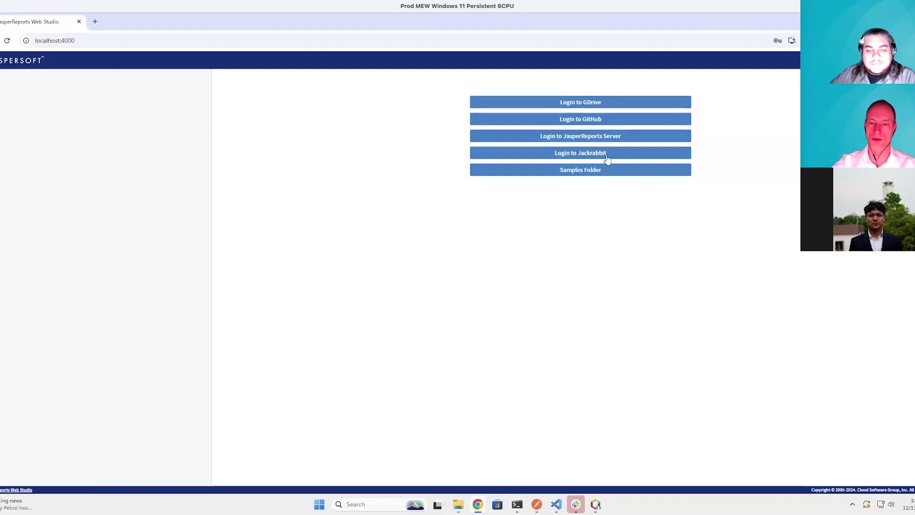
Open the Login to JasperReports Server form
left_click(587, 139)
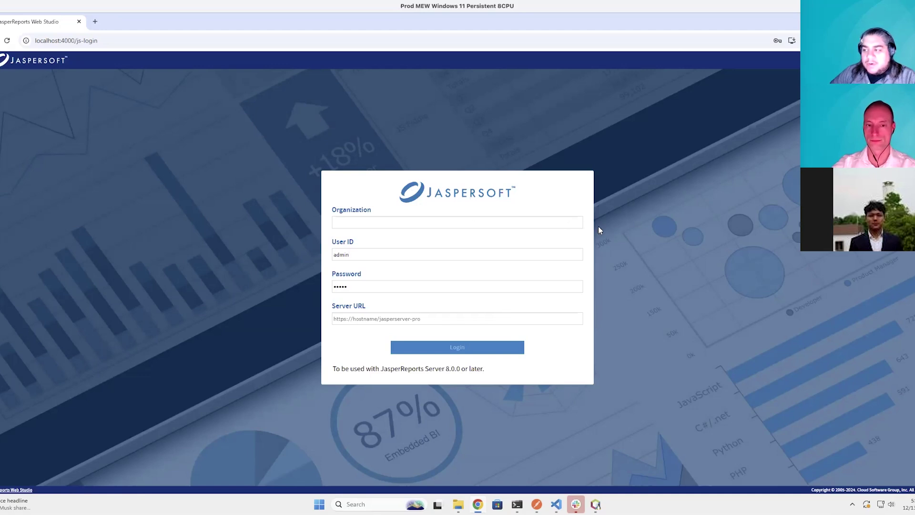
Sign in to Jackrabbit with saved credentials and open the user's home and Default folders
left_click(33, 61)
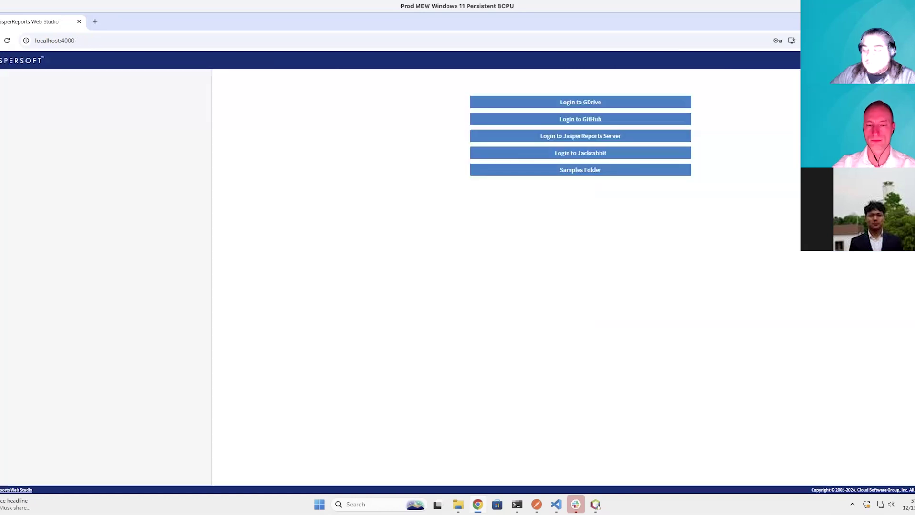
left_click(604, 153)
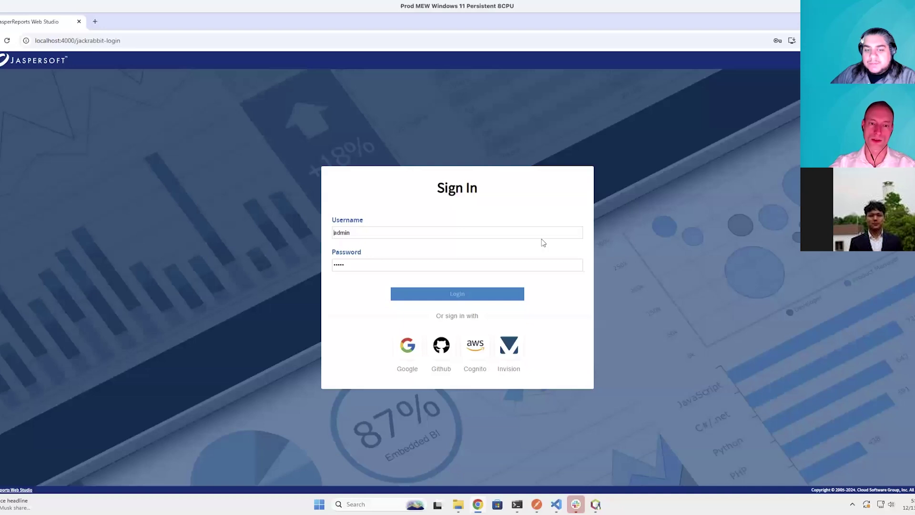
left_click(438, 266)
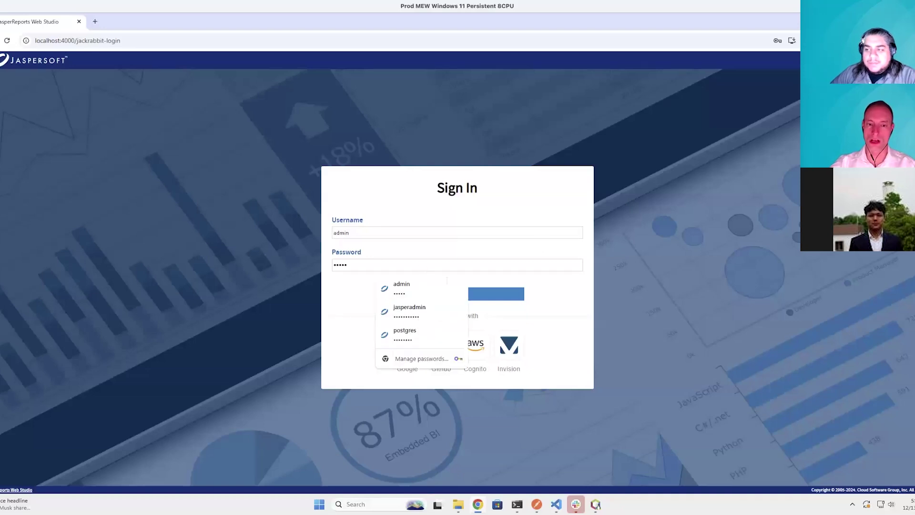
left_click(460, 295)
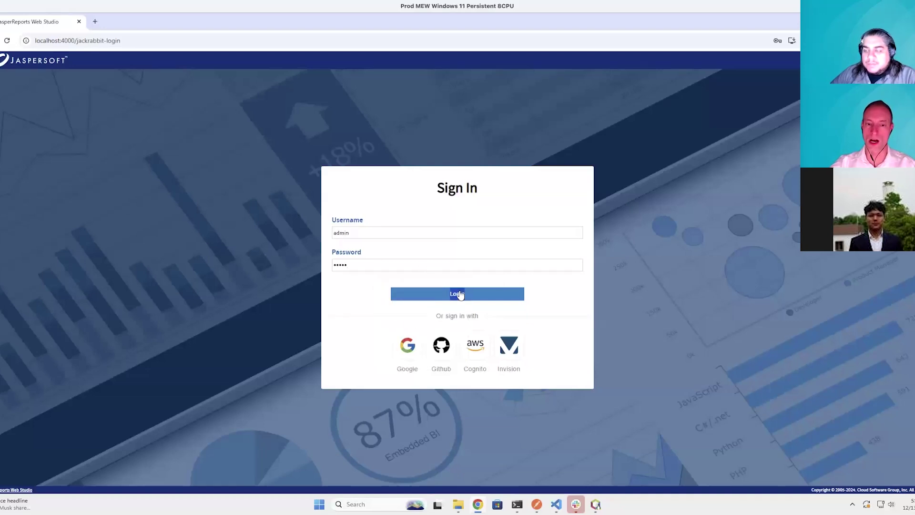
left_click(461, 294)
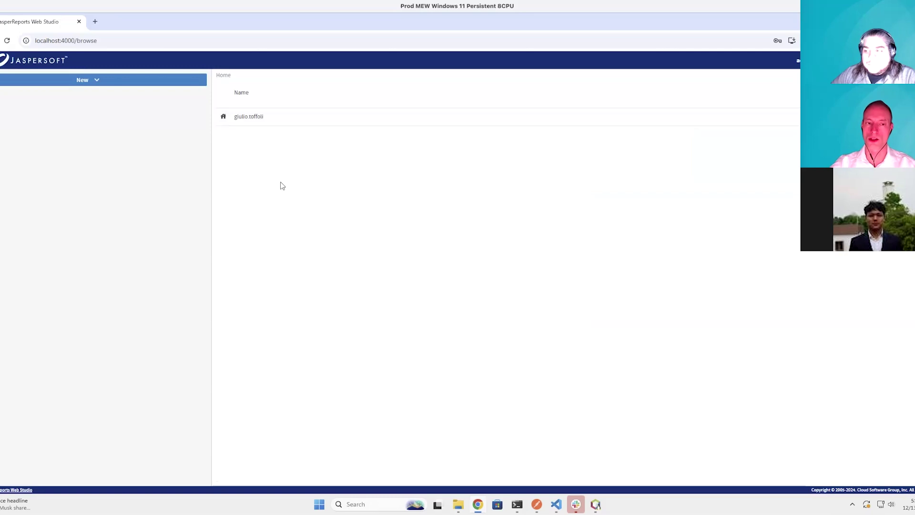
left_click(253, 119)
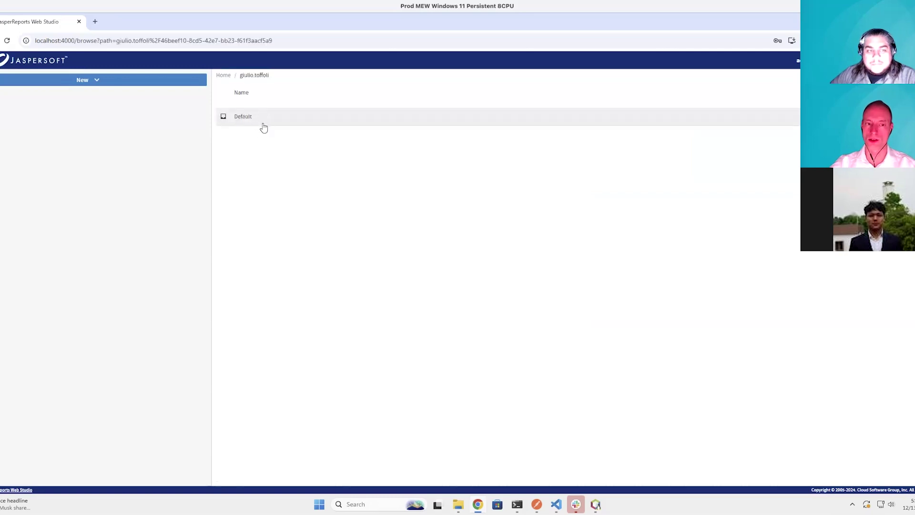
left_click(261, 125)
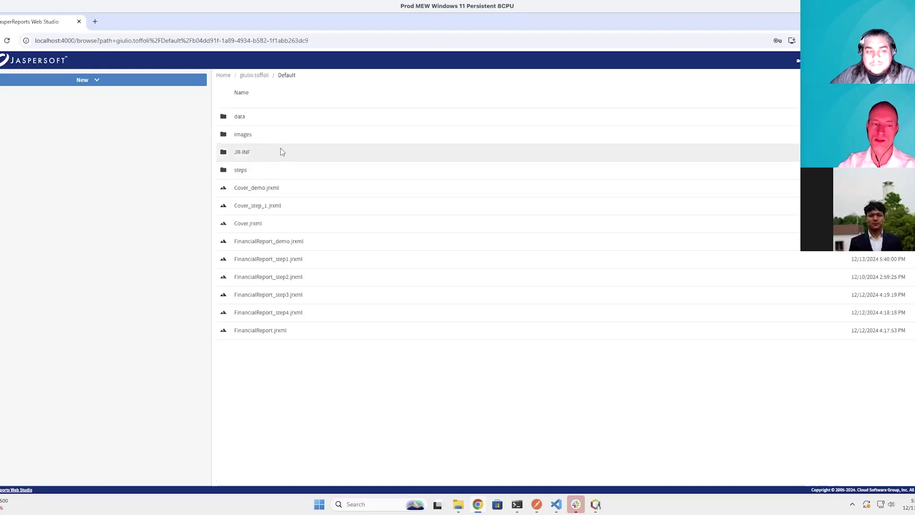
Open the empty JR-INF folder, then return to the Default folder via the breadcrumb
left_click(259, 157)
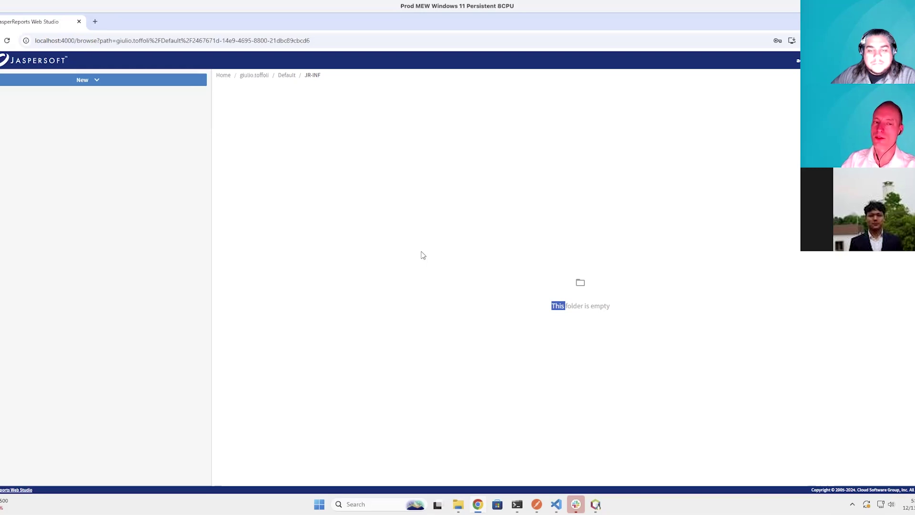
left_click(285, 75)
left_click(287, 77)
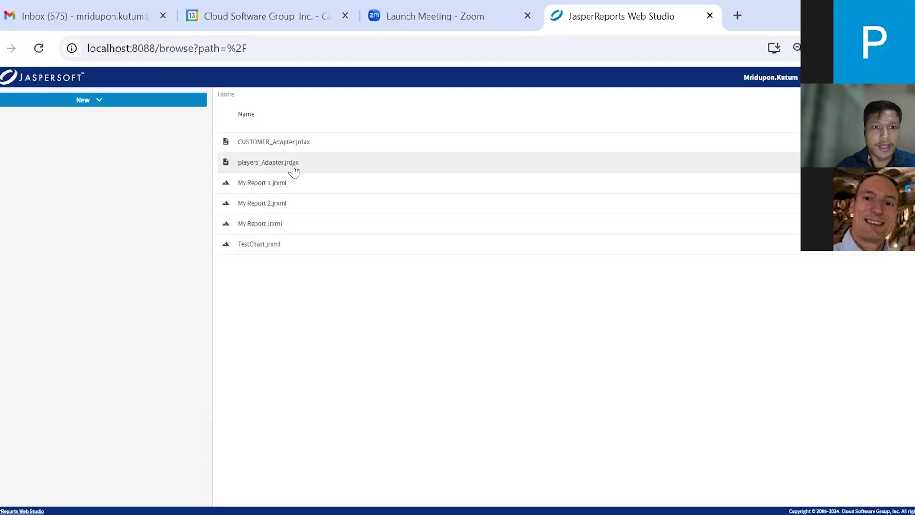
Check the players_Adapter PostgreSQL settings (player_records_db, port 5434), then return Home and open the New menu
double_click(286, 163)
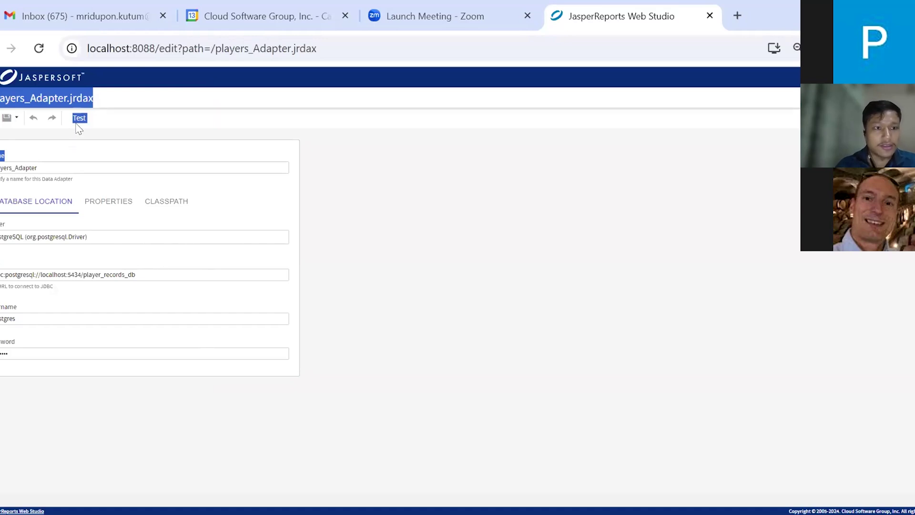
left_click(9, 76)
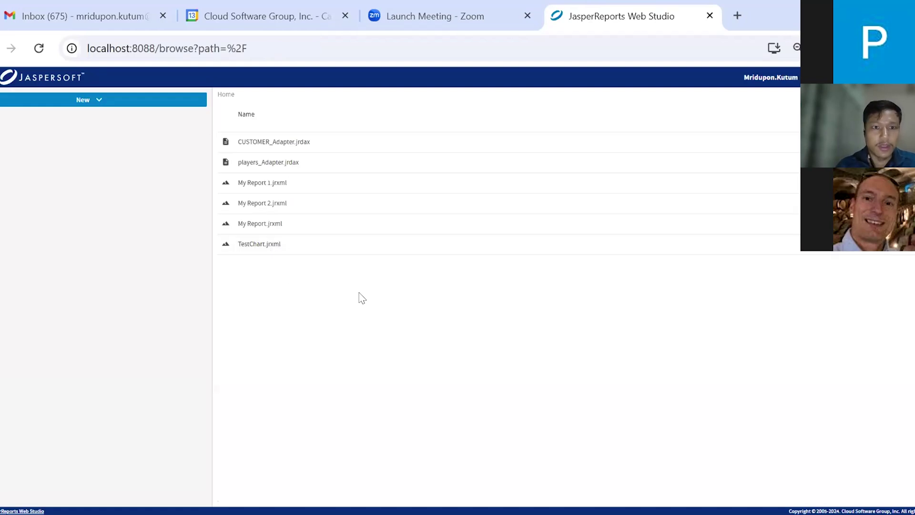
left_click(88, 103)
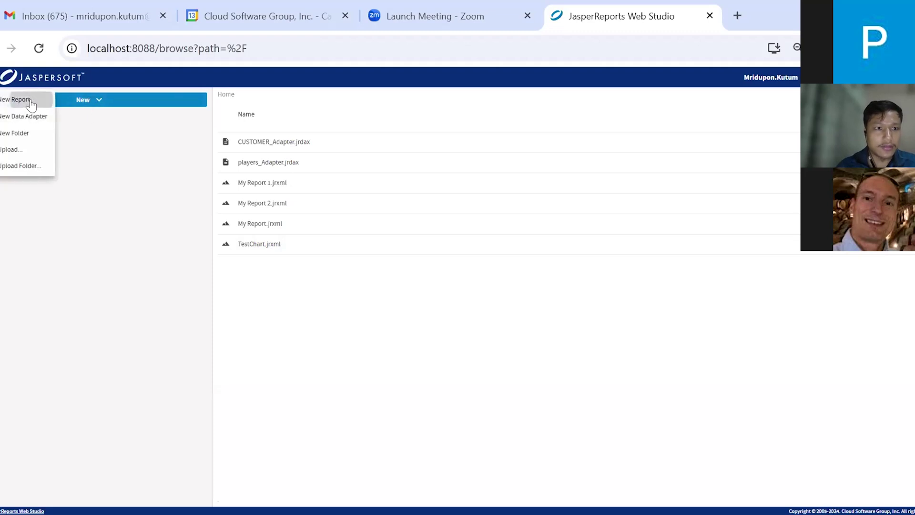
Create a new blank report, My Report 3.jrxml
left_click(30, 101)
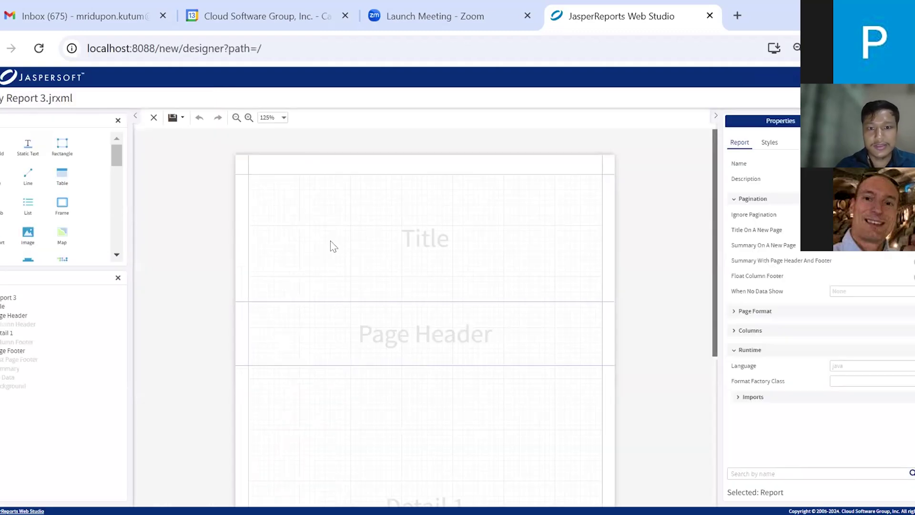
scroll(334, 246, "down", 1)
scroll(333, 246, "down", 6)
scroll(334, 246, "down", 2)
scroll(334, 246, "up", 4)
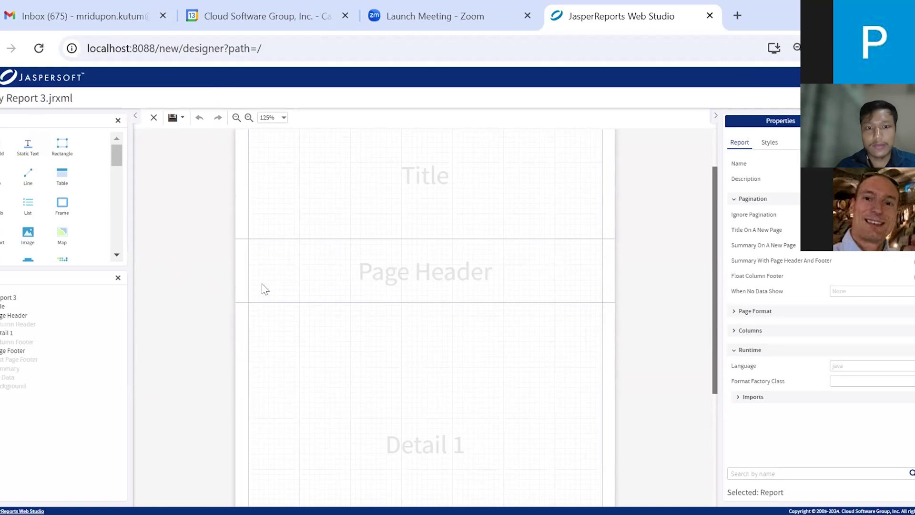
scroll(446, 256, "up", 1)
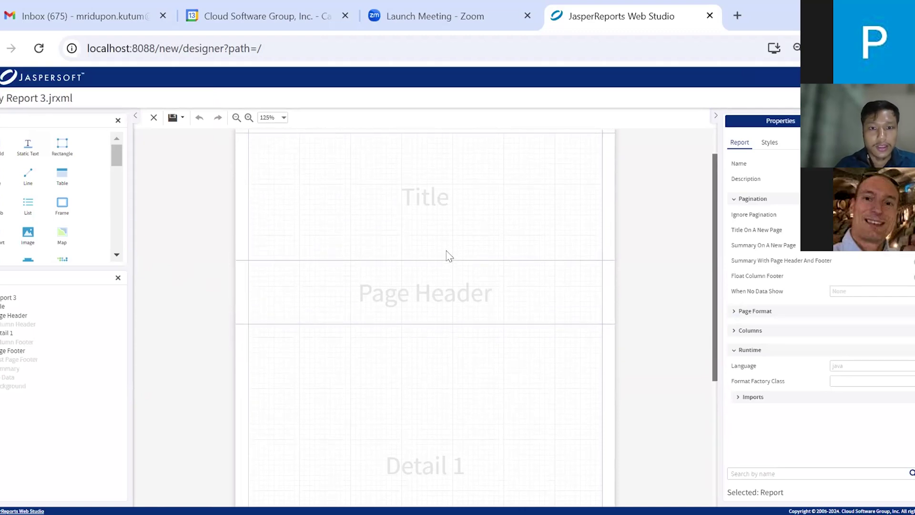
scroll(414, 353, "down", 1)
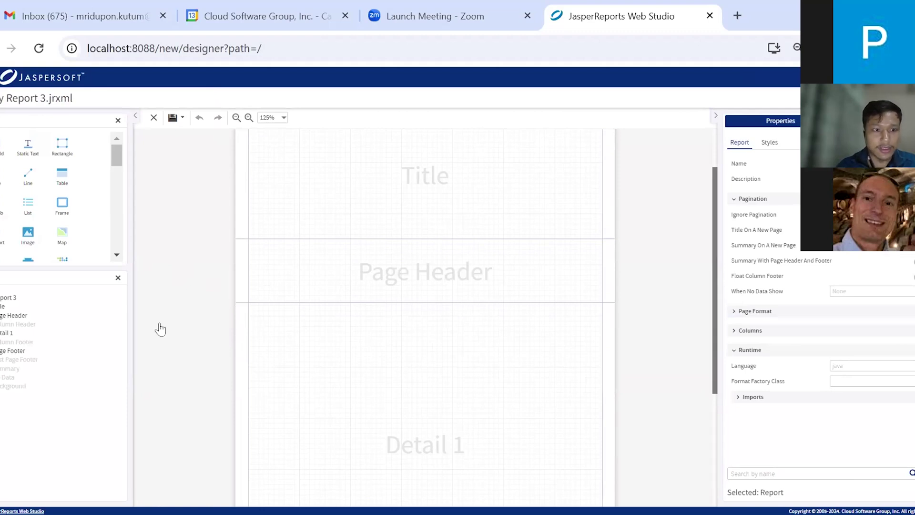
Delete the Title, Page Header, Detail 1 and Page Footer bands and add a Summary band
mouse_move(117, 308)
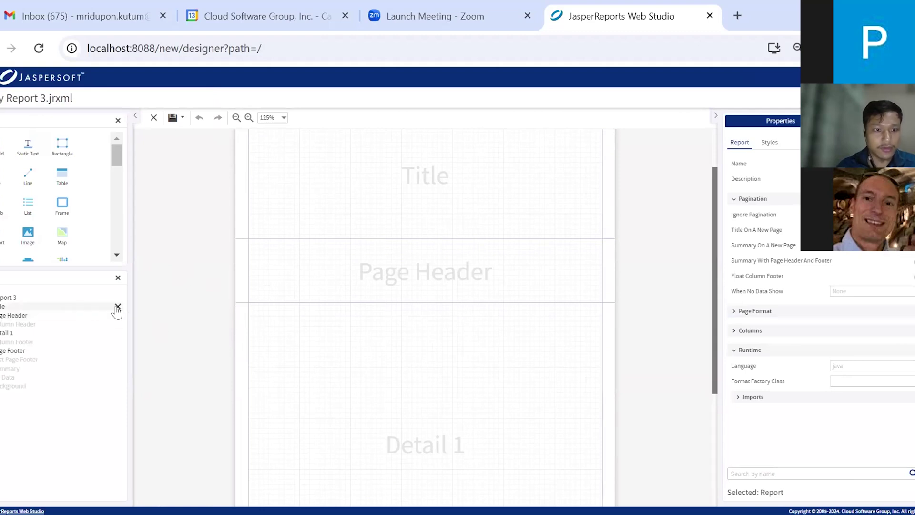
left_click(117, 307)
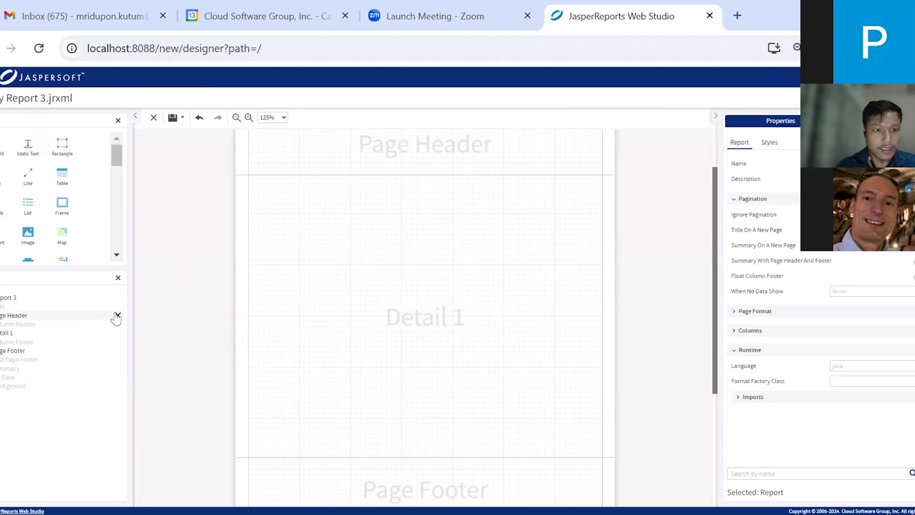
left_click(117, 315)
mouse_move(109, 333)
left_click(118, 332)
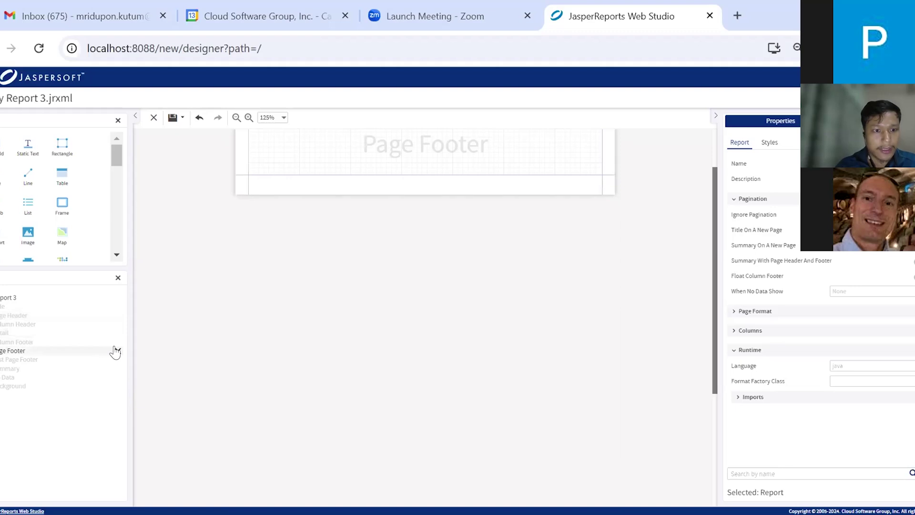
left_click(117, 351)
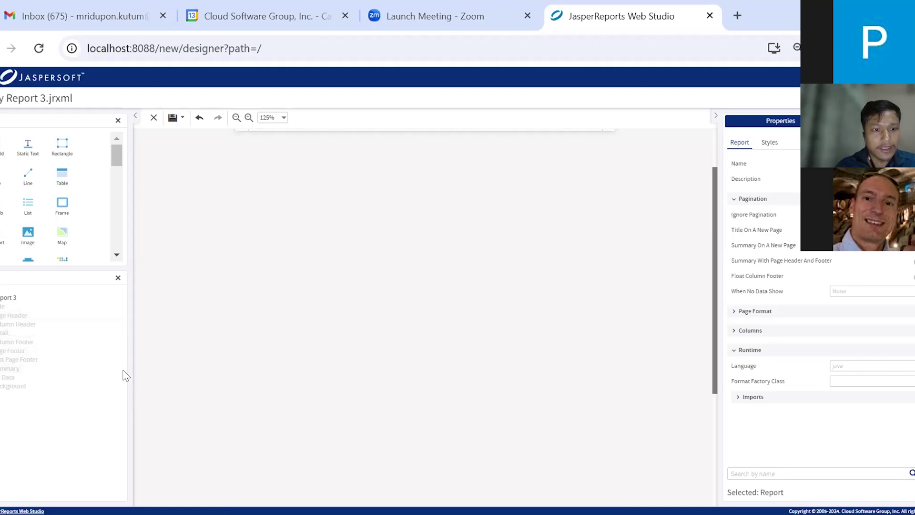
left_click(118, 370)
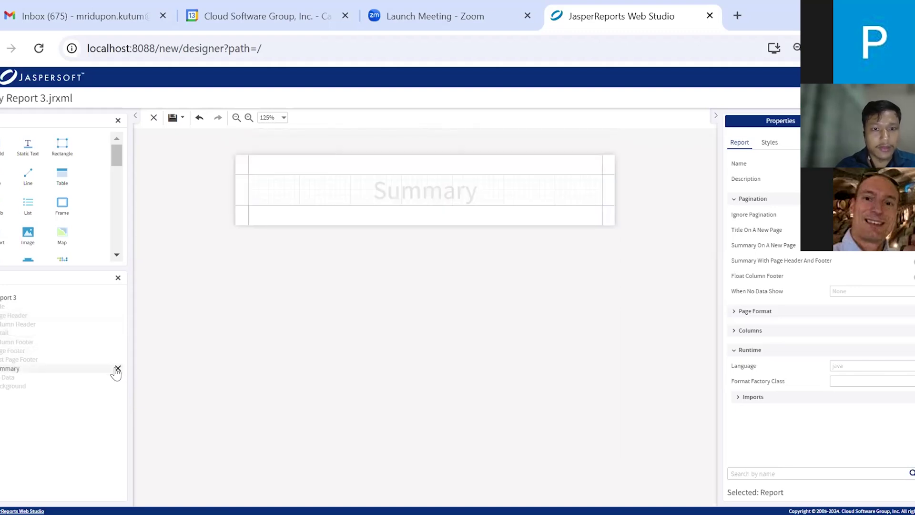
Make the Summary band much taller and set the bottom, left and right page margins to 0
left_click_drag(420, 204, 429, 378)
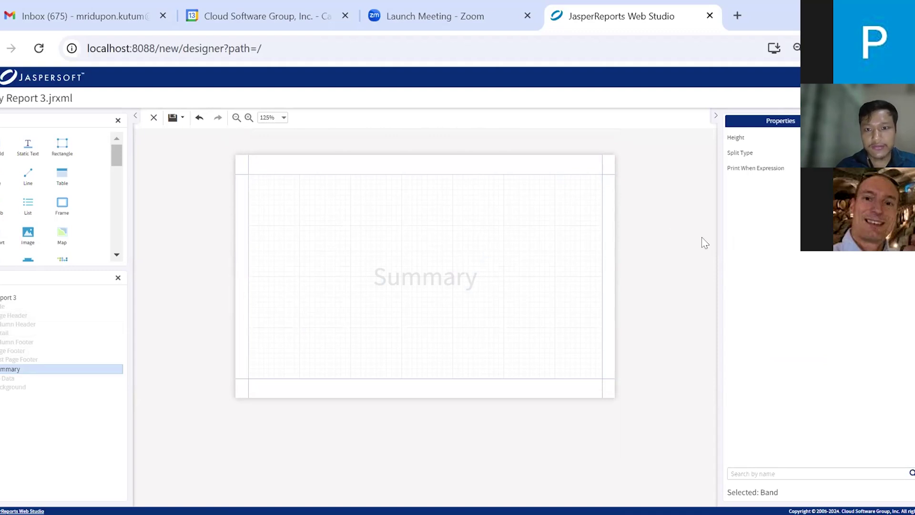
left_click(682, 251)
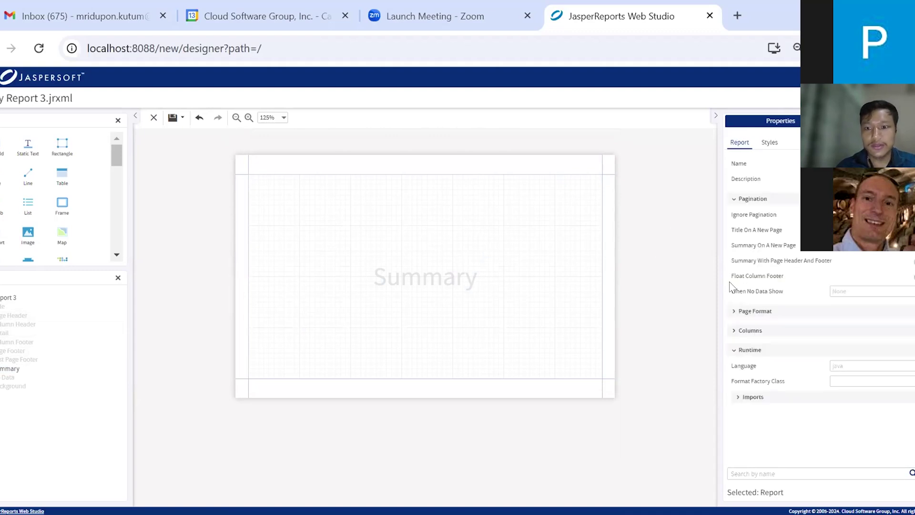
left_click(734, 312)
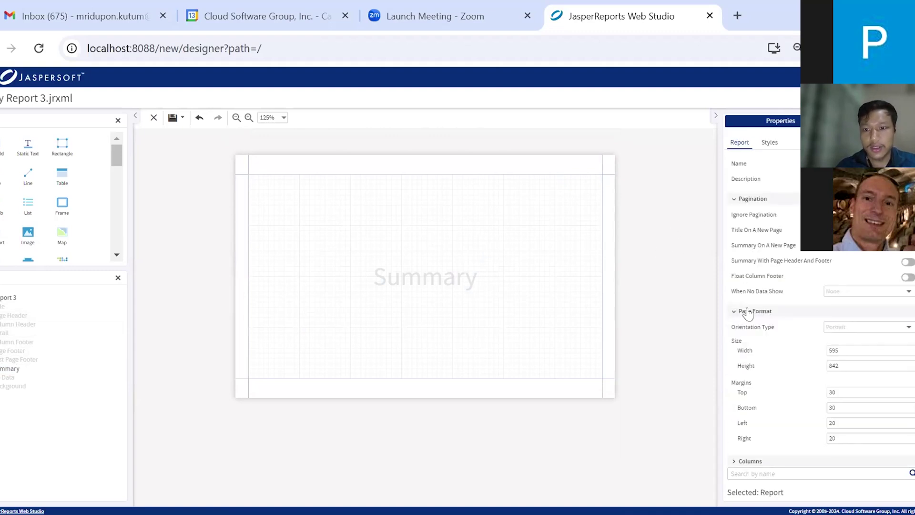
scroll(747, 313, "down", 3)
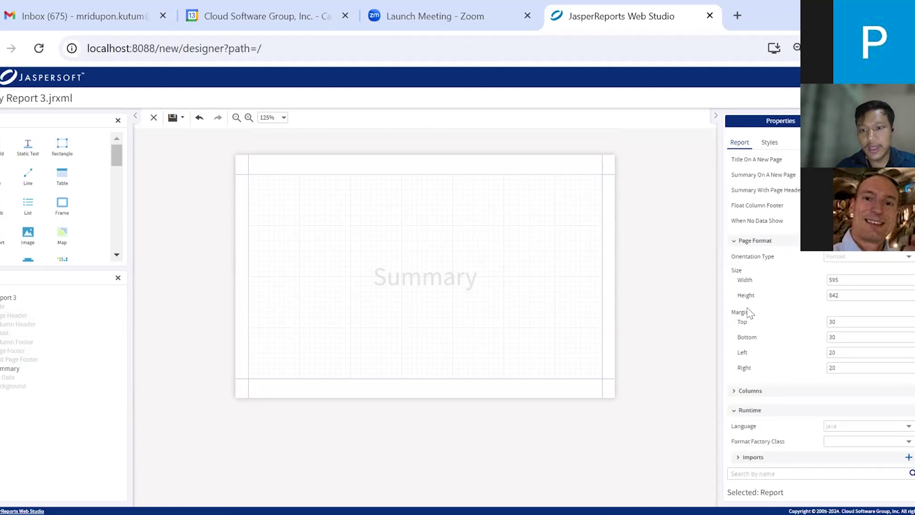
left_click(839, 322)
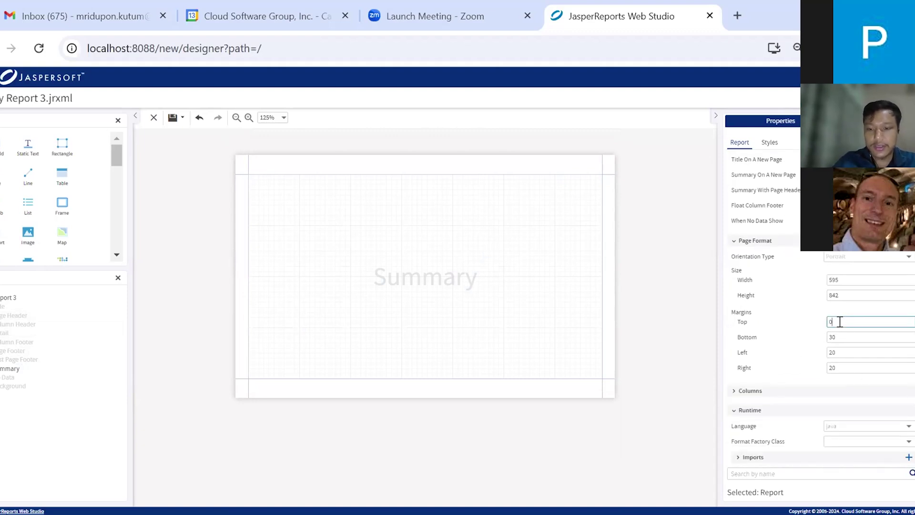
left_click(835, 336)
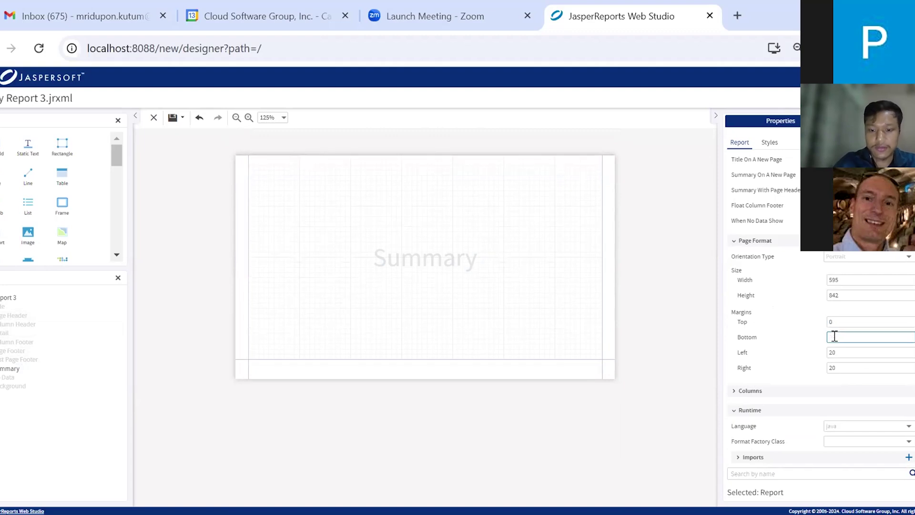
type("0")
left_click(835, 351)
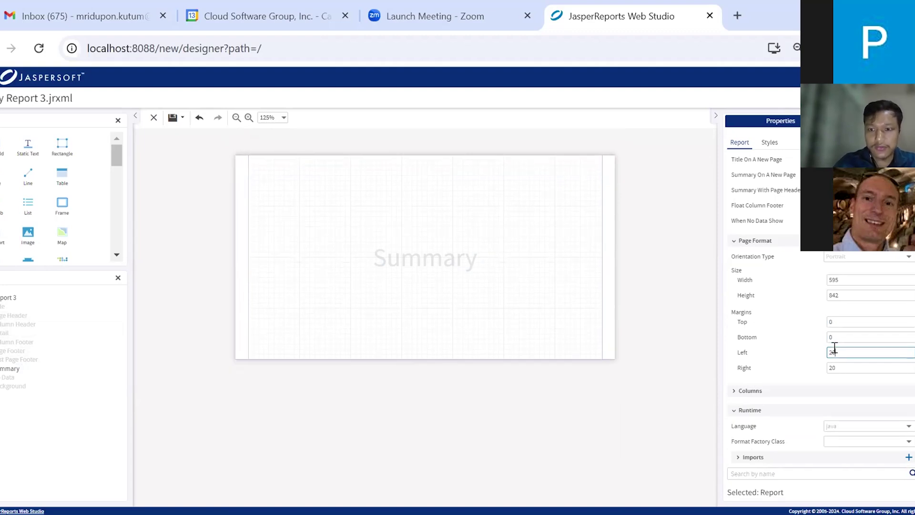
left_click(835, 363)
type("0")
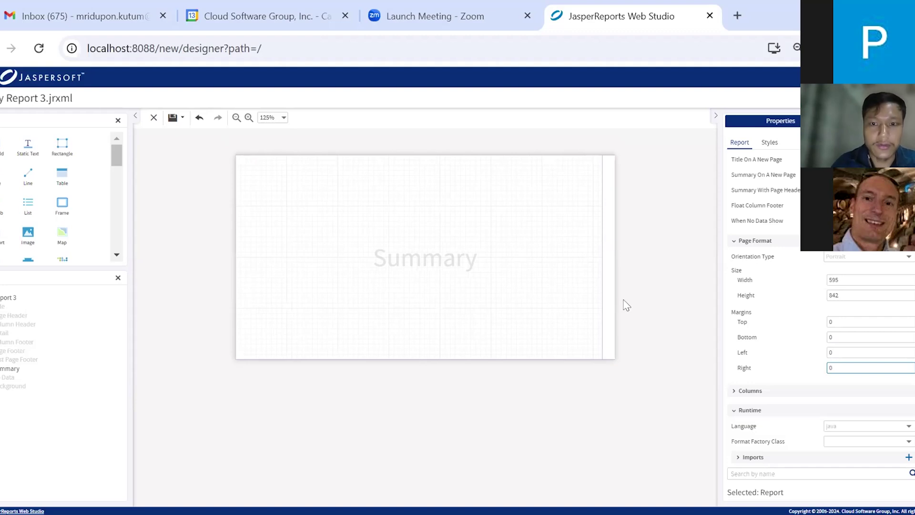
left_click(631, 304)
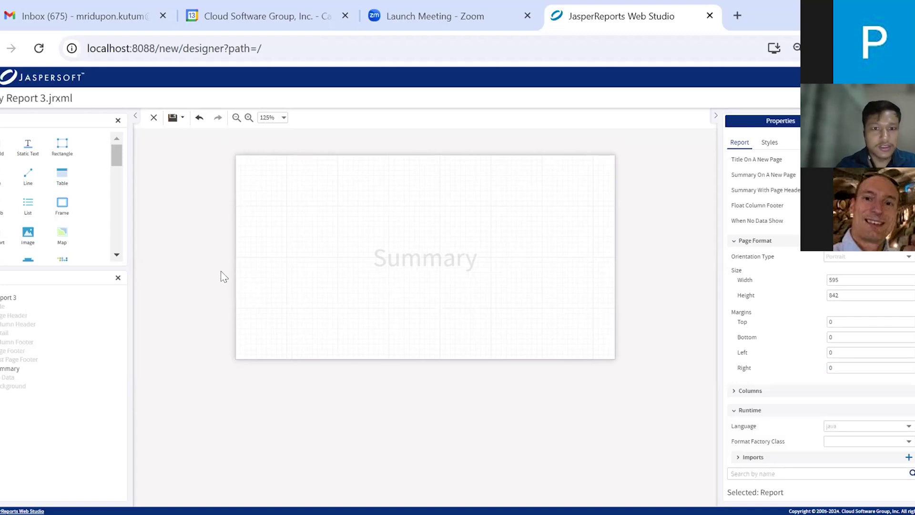
Drop a Highcharts chart onto the Summary band and fit it to the band in both directions
scroll(36, 221, "down", 5)
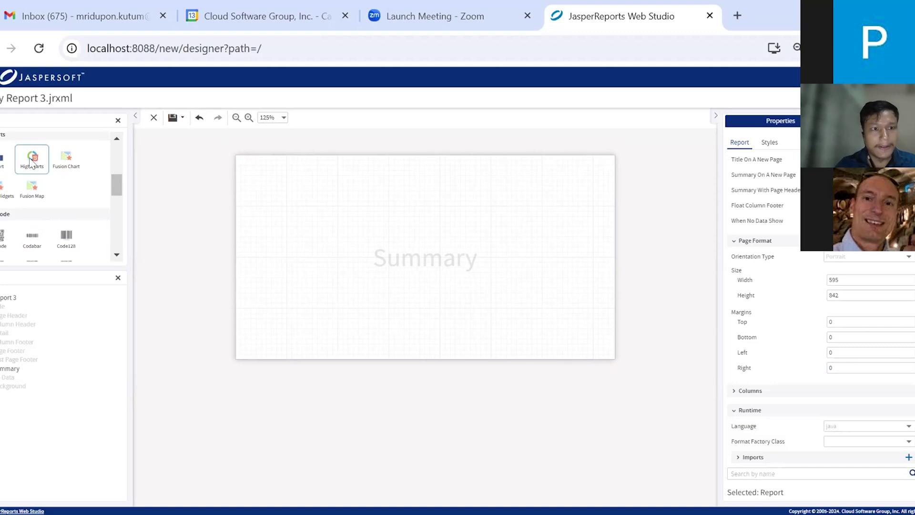
left_click_drag(30, 162, 341, 207)
left_click_drag(418, 238, 391, 229)
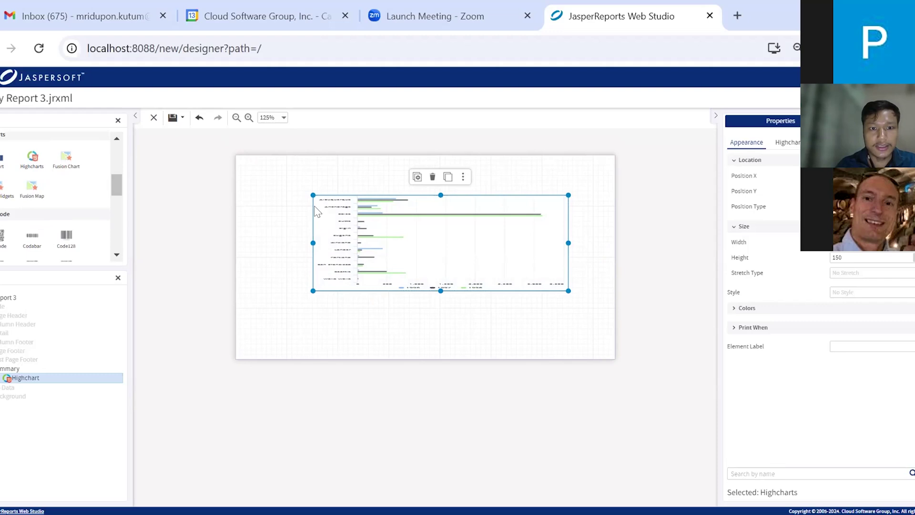
left_click(462, 178)
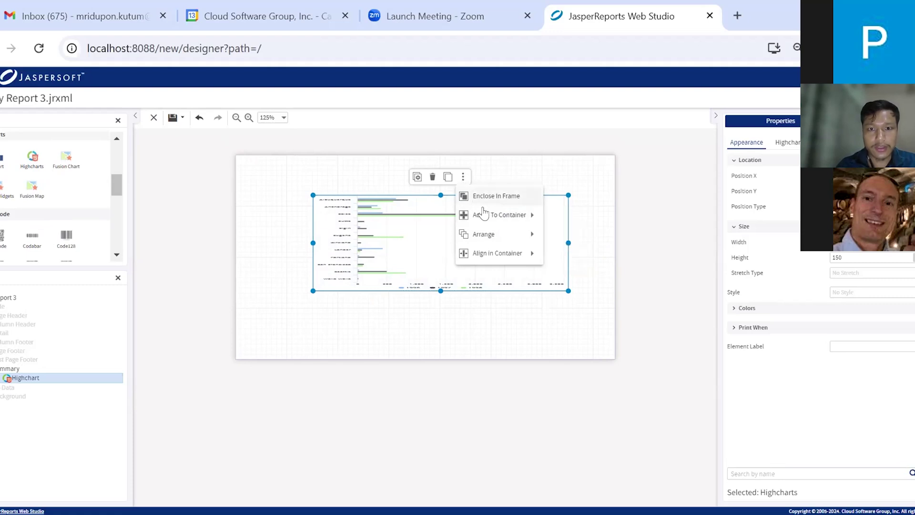
mouse_move(498, 220)
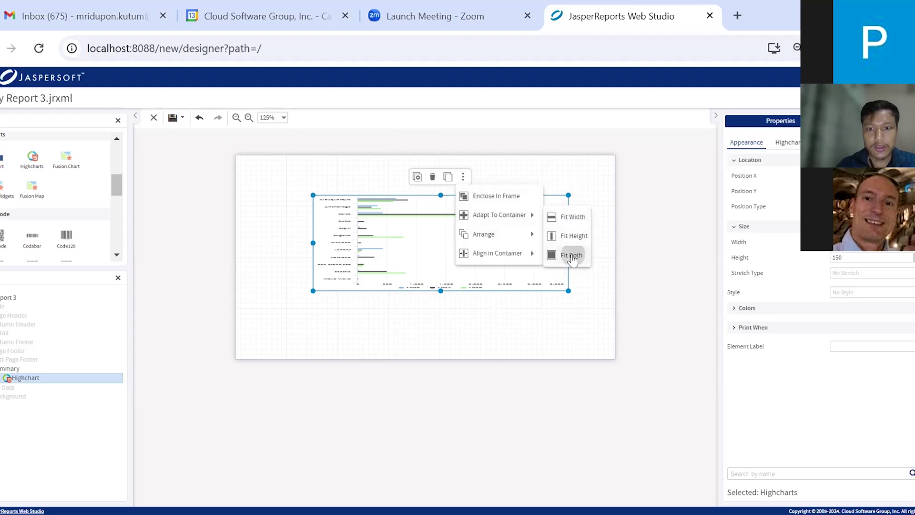
left_click(572, 258)
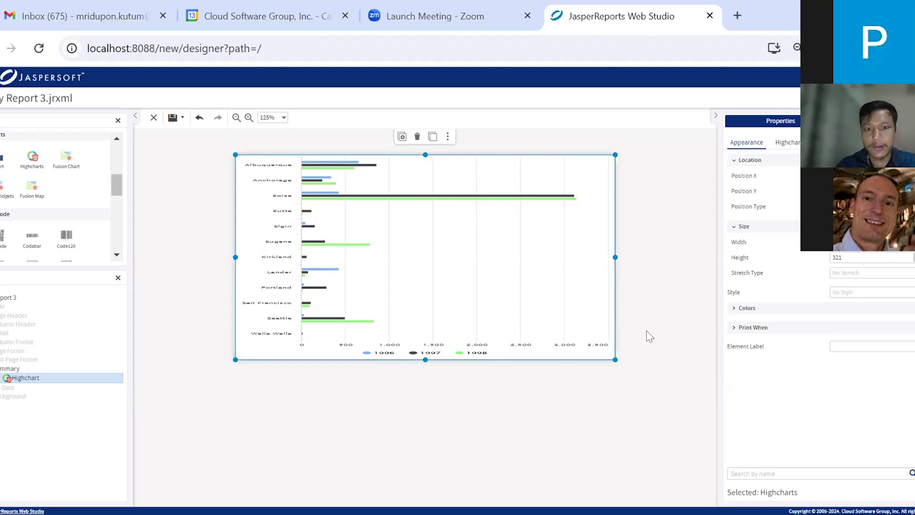
left_click(657, 305)
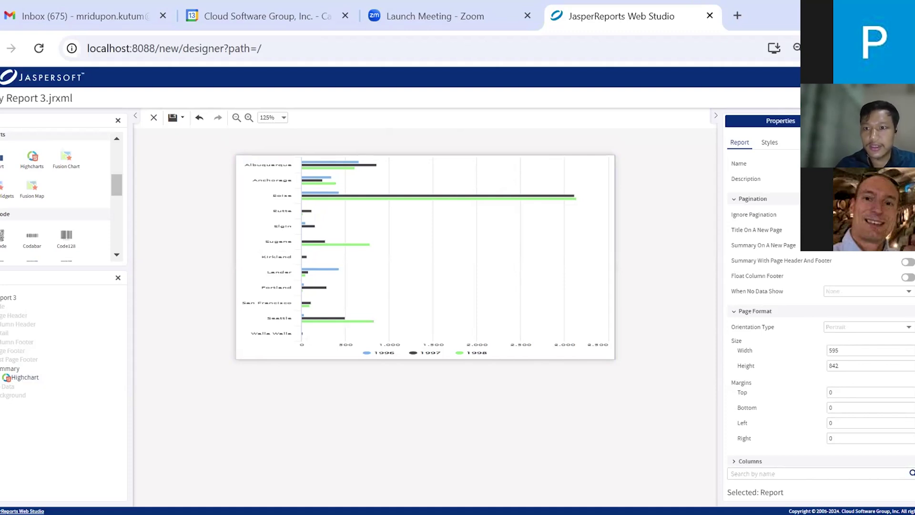
Select players_Adapter.jrdax as the main dataset's data adapter
left_click(884, 121)
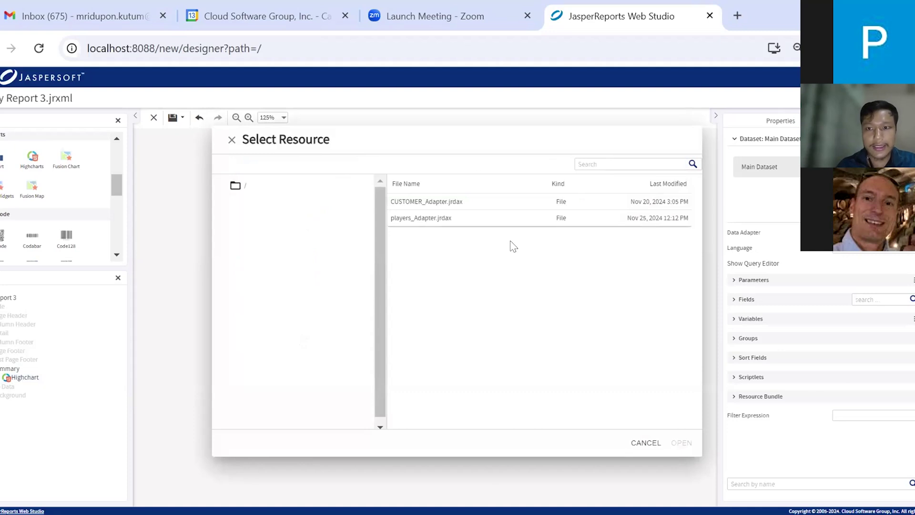
left_click(447, 219)
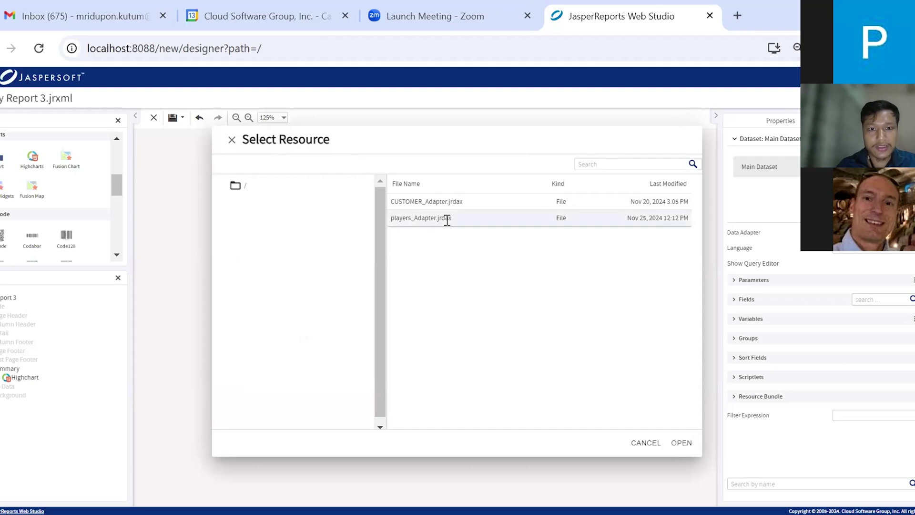
left_click(676, 443)
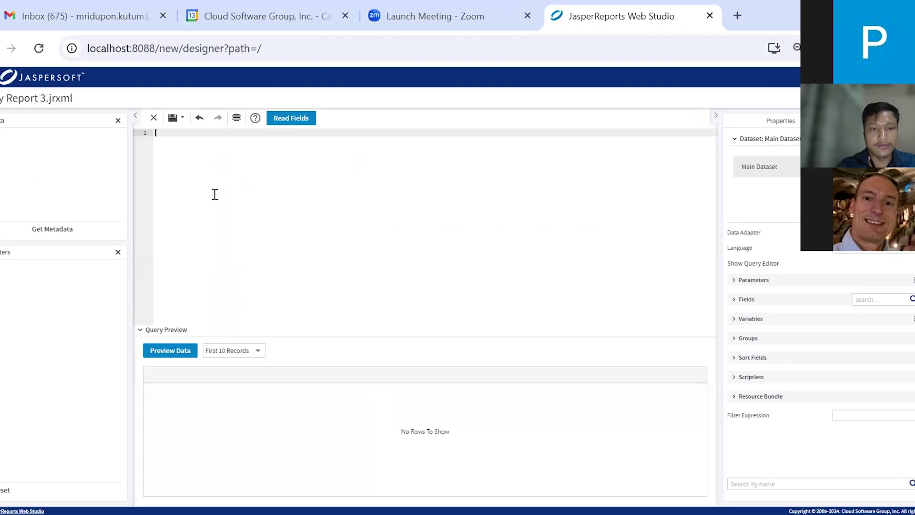
Set the dataset query to 'select * from players', read its fields and preview the data
left_click(736, 300)
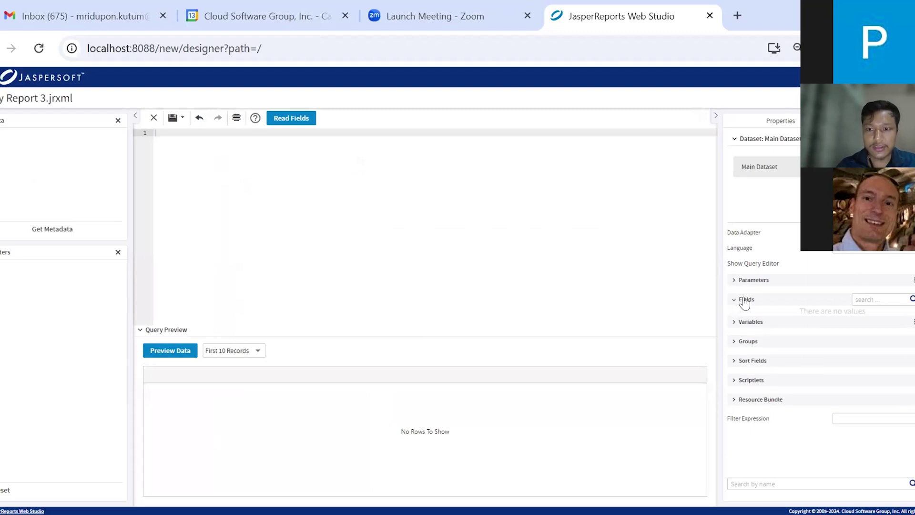
type("select * from players")
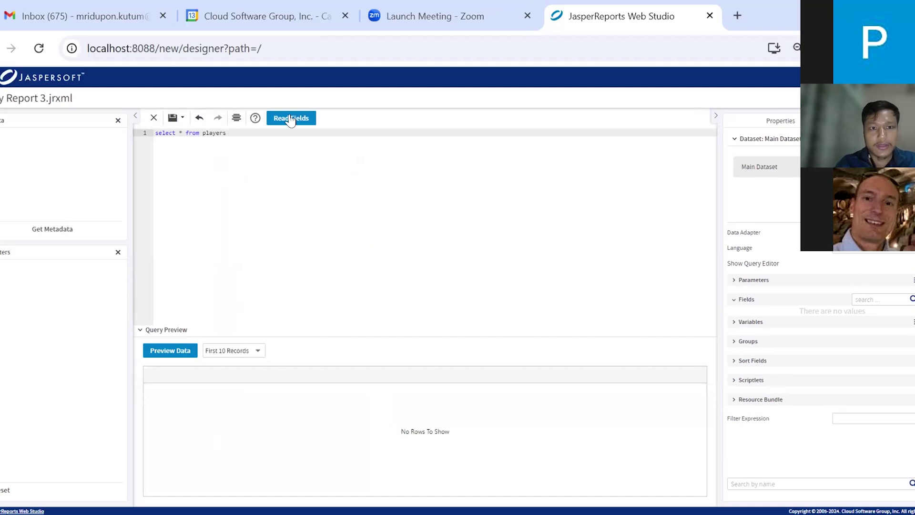
left_click(290, 119)
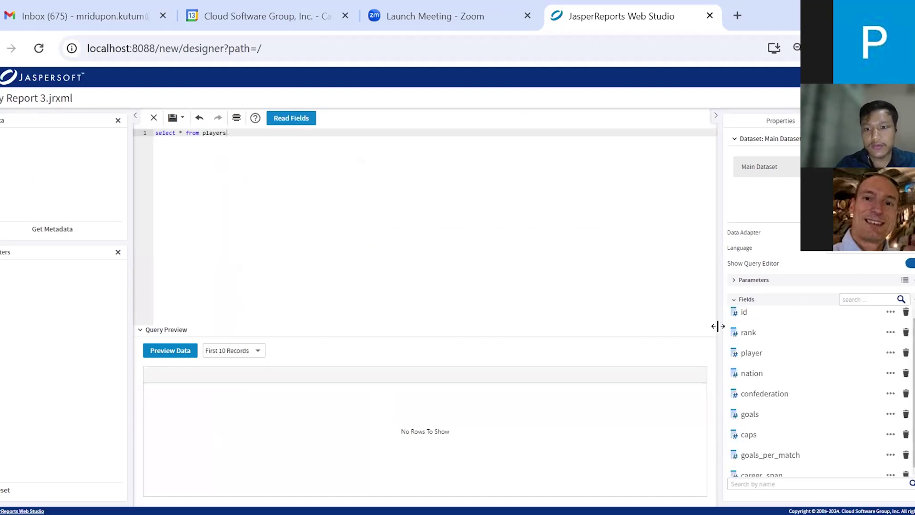
scroll(778, 343, "down", 1)
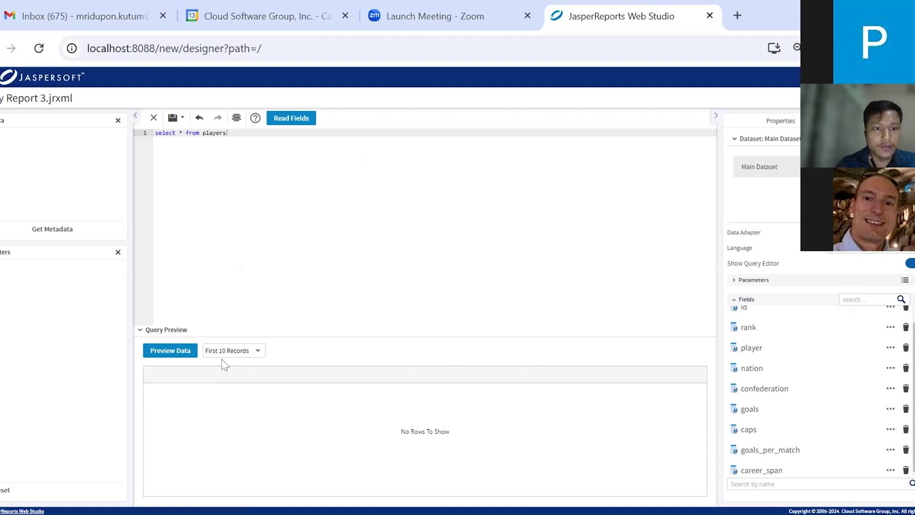
left_click(152, 355)
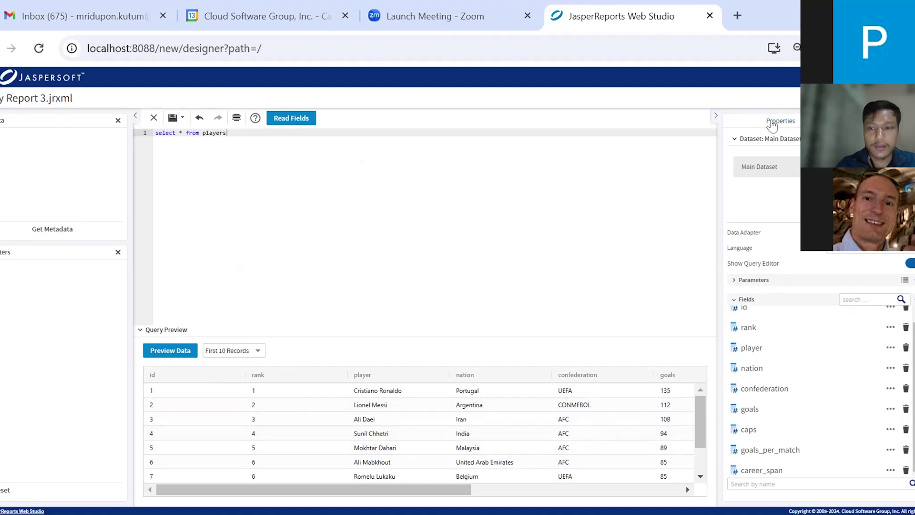
left_click(772, 123)
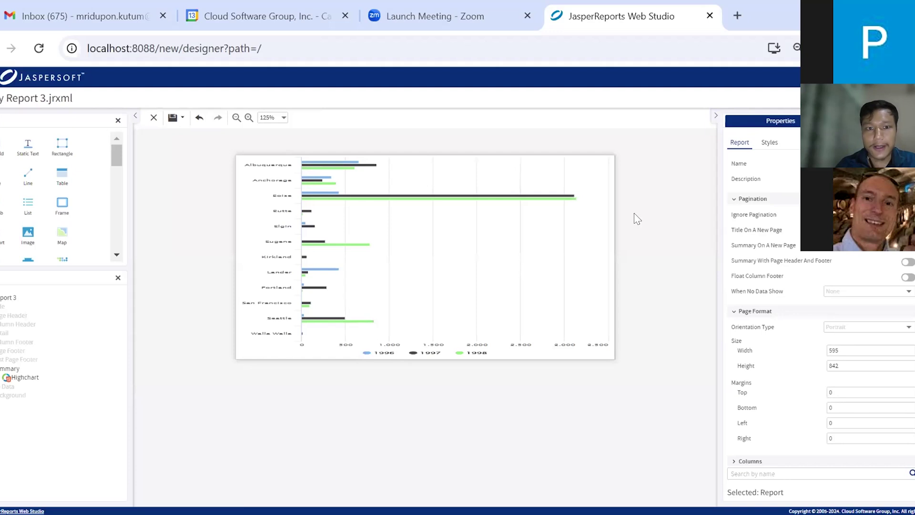
Change the Highcharts chart type from bar to Column
left_click(551, 256)
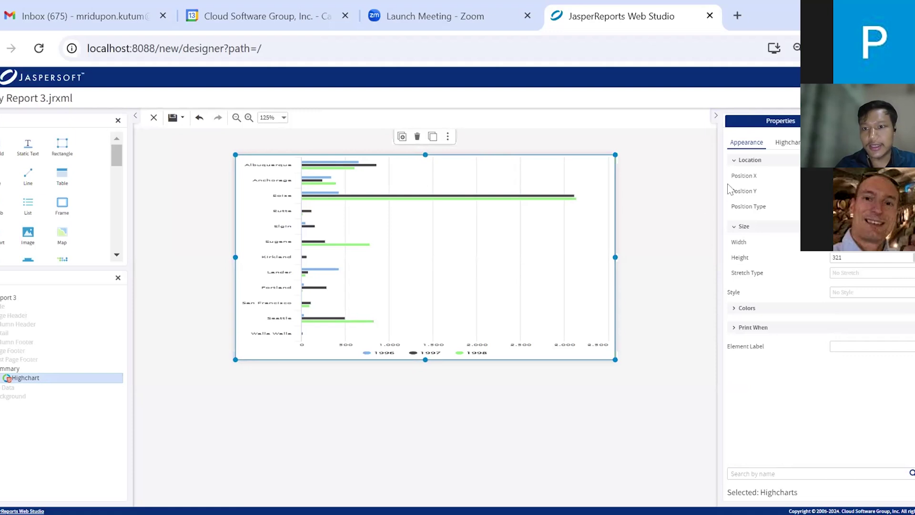
left_click(790, 143)
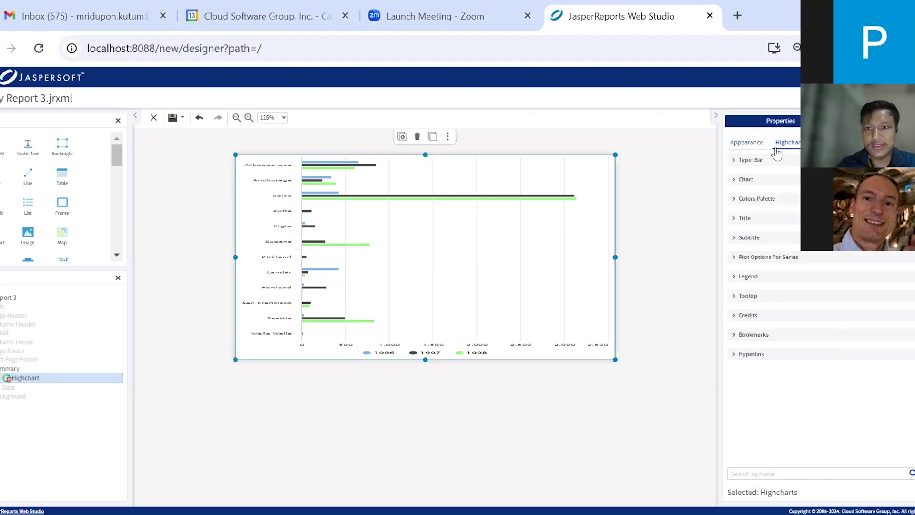
left_click(736, 161)
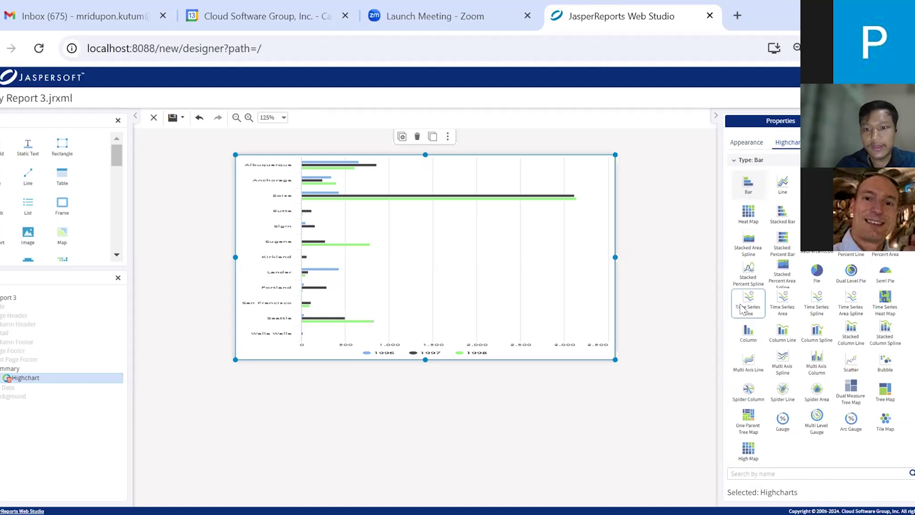
left_click(747, 338)
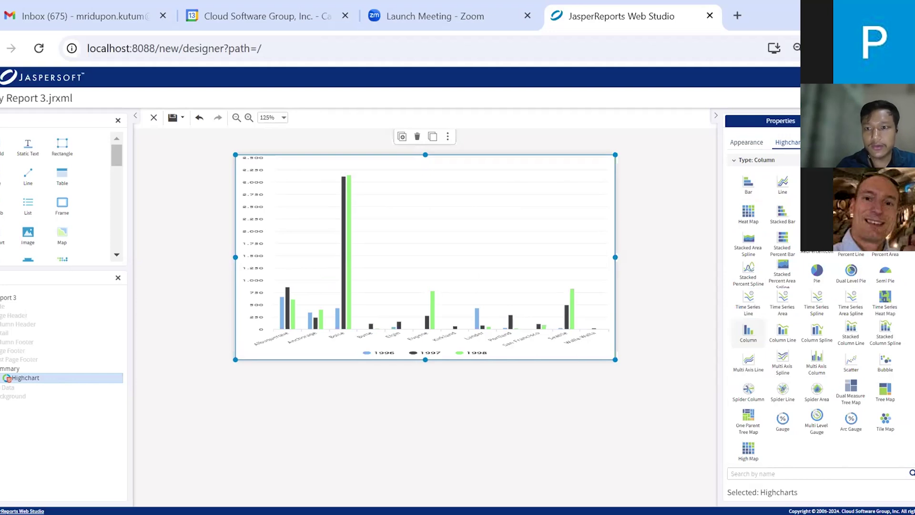
left_click(830, 142)
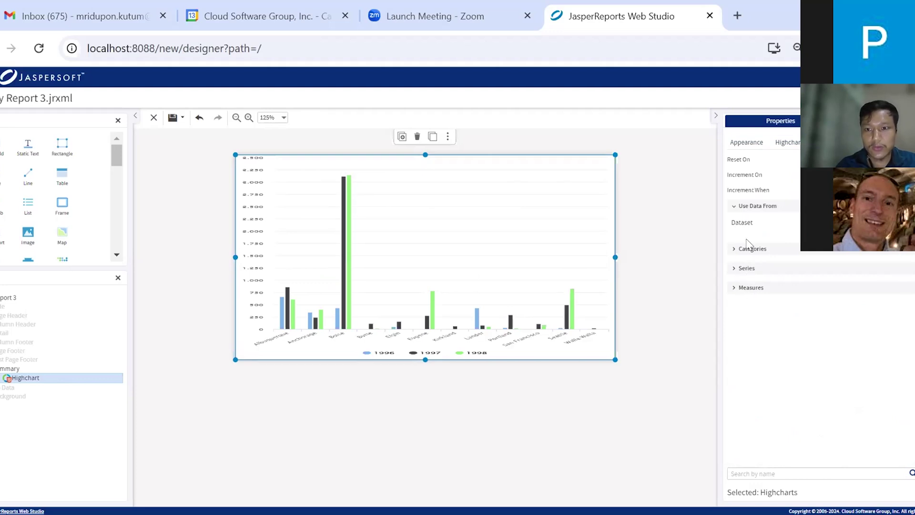
Add a chart category with expression $F{nation} and class java.lang.String
left_click(740, 256)
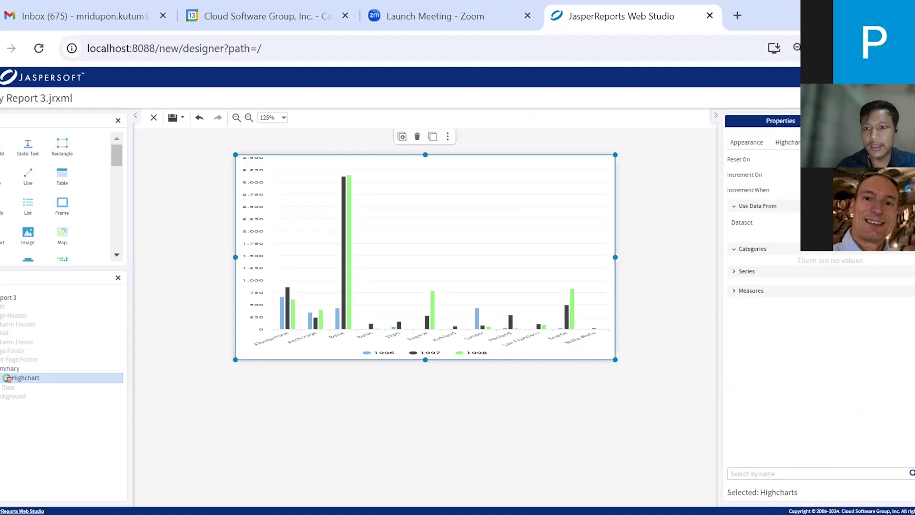
left_click(905, 249)
left_click(908, 262)
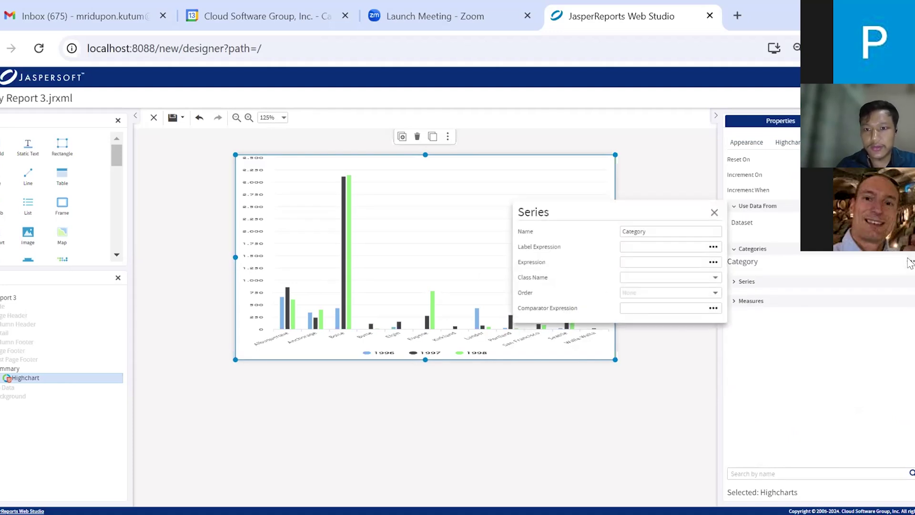
left_click(641, 246)
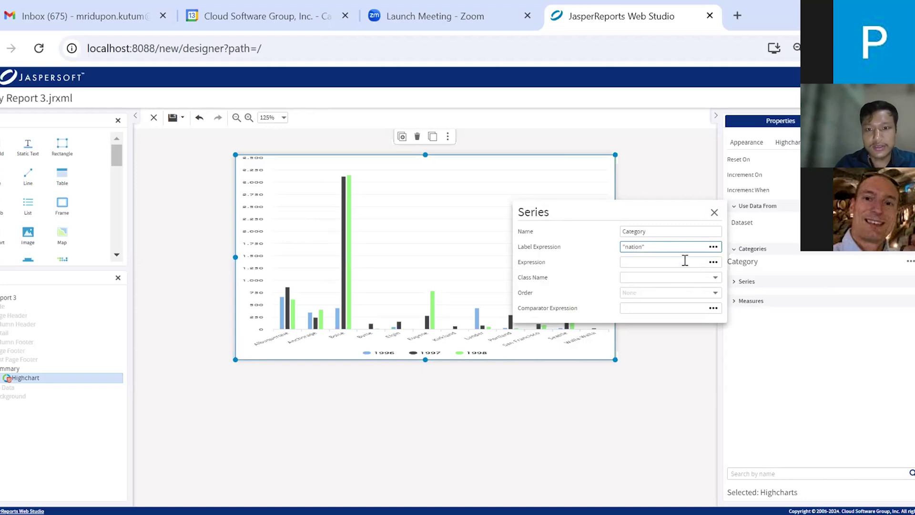
left_click(713, 263)
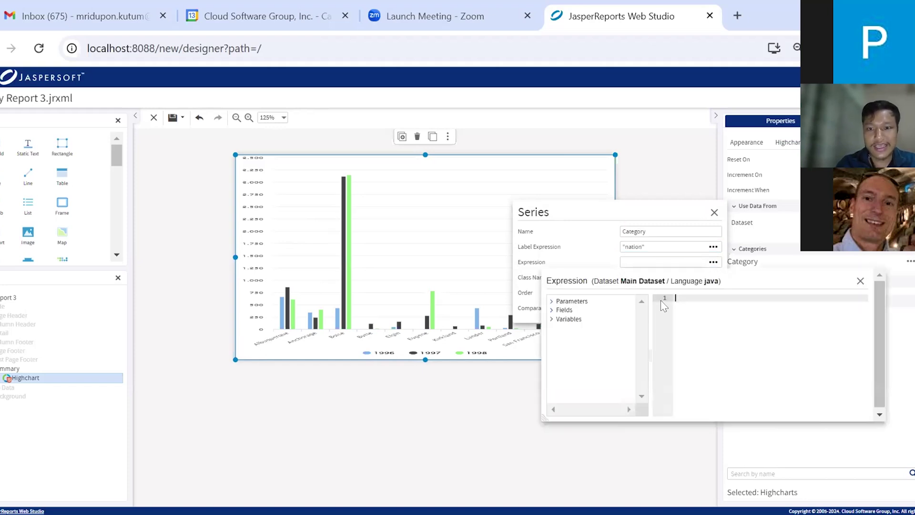
left_click(553, 311)
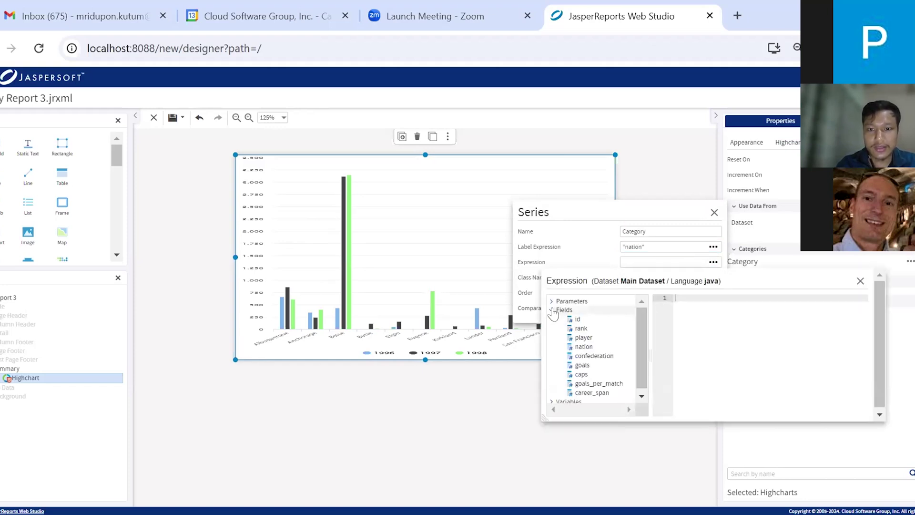
double_click(593, 349)
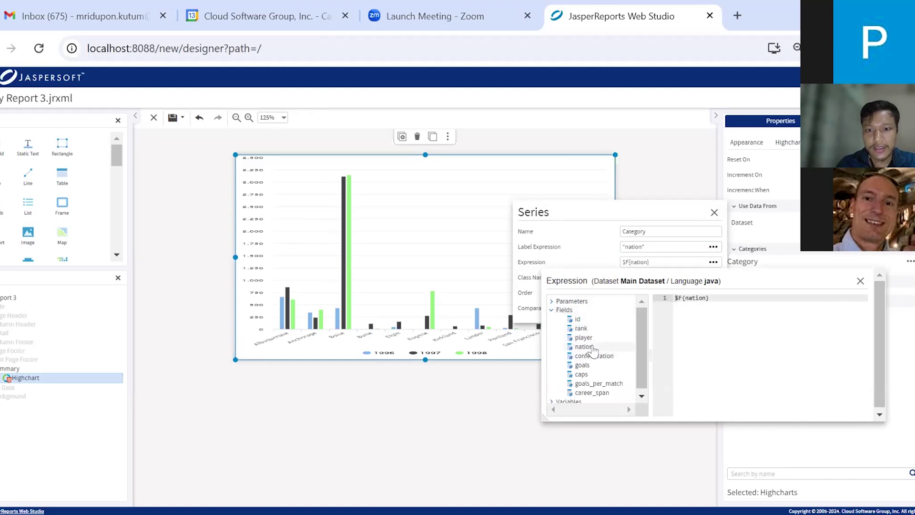
left_click(596, 260)
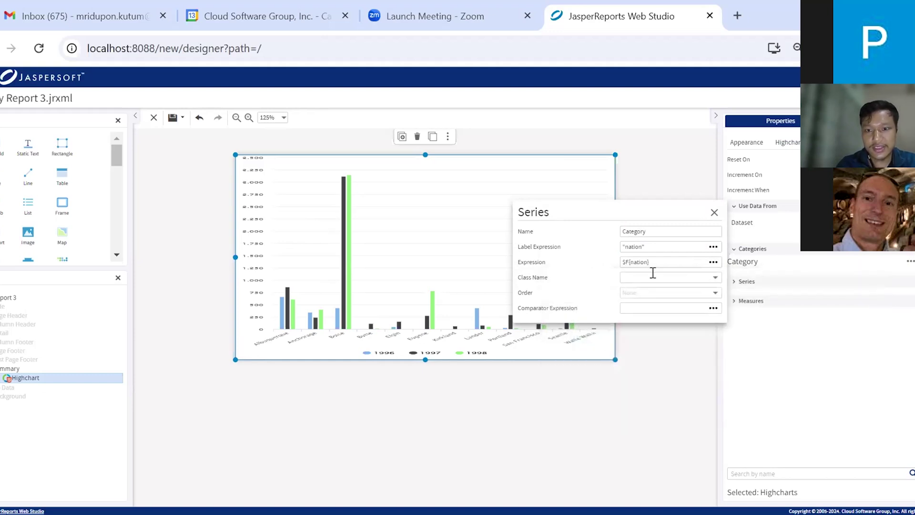
left_click(711, 276)
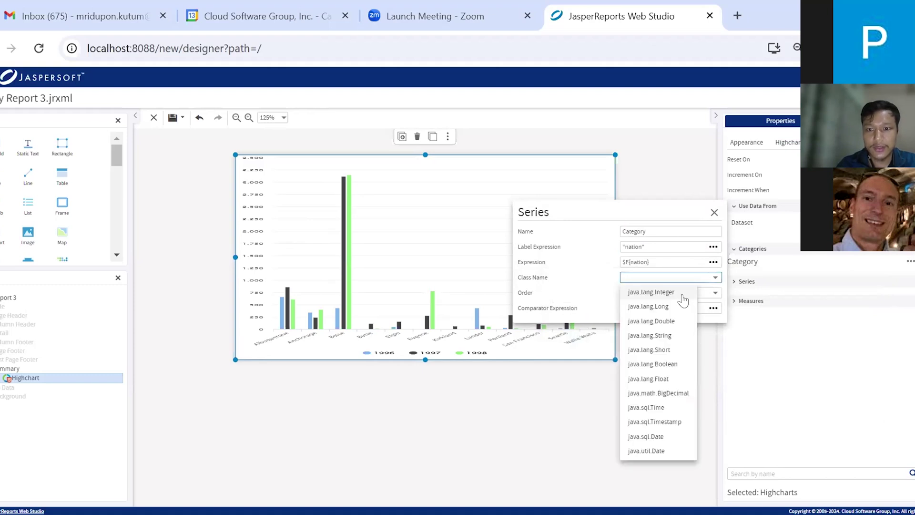
left_click(650, 335)
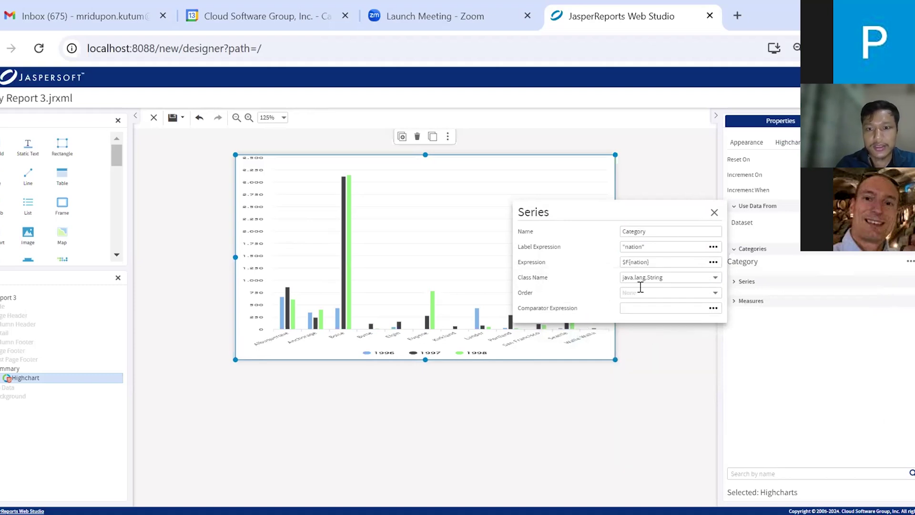
left_click(679, 172)
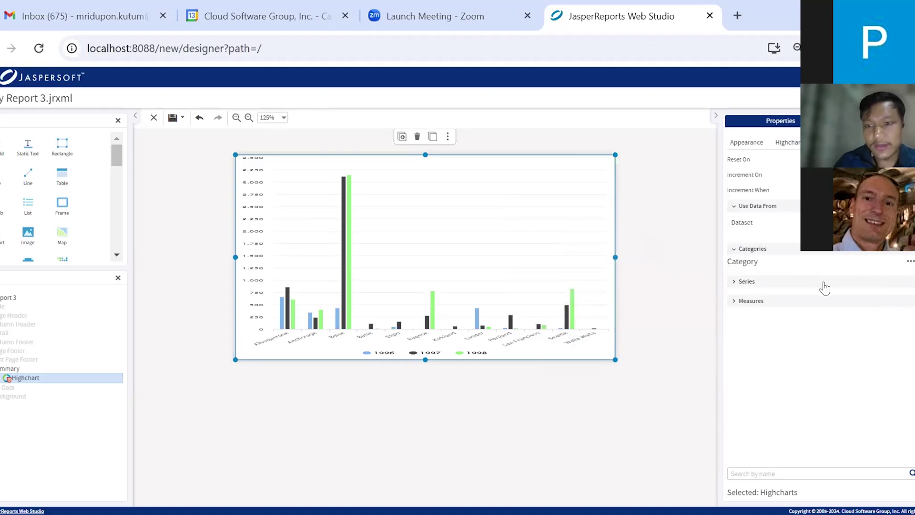
Add a series labelled 'confederation' using $F{confederation} with class java.lang.String
left_click(745, 283)
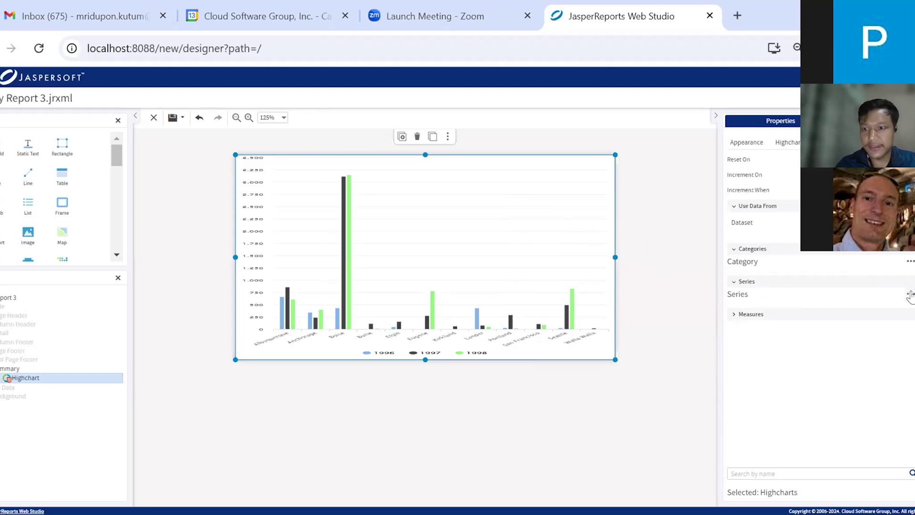
left_click(910, 293)
left_click(654, 279)
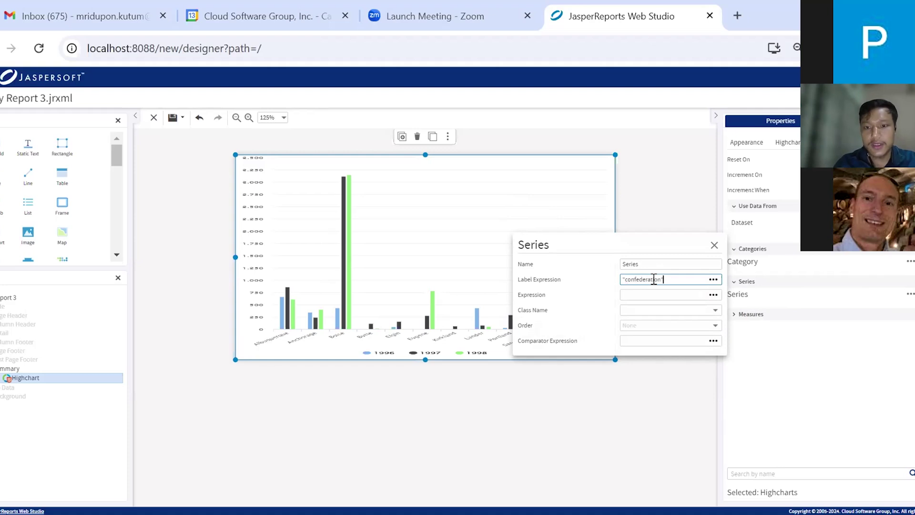
left_click(713, 295)
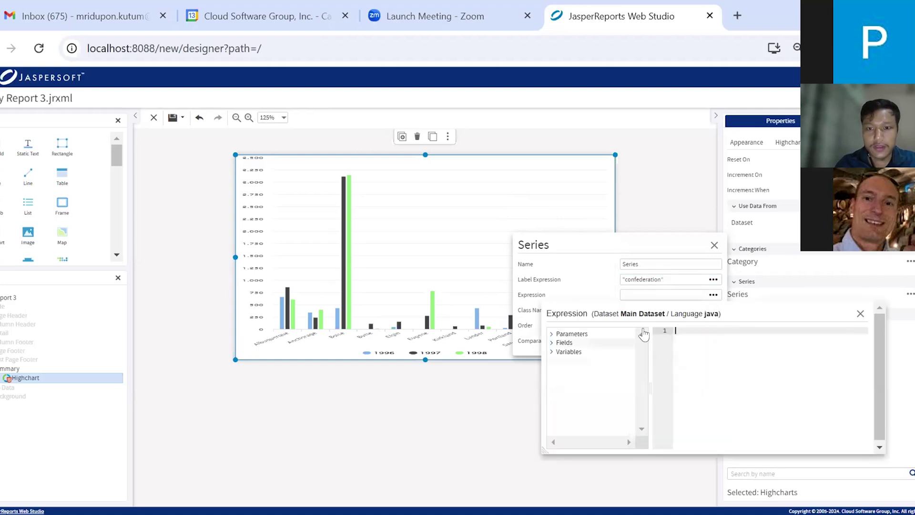
left_click(553, 343)
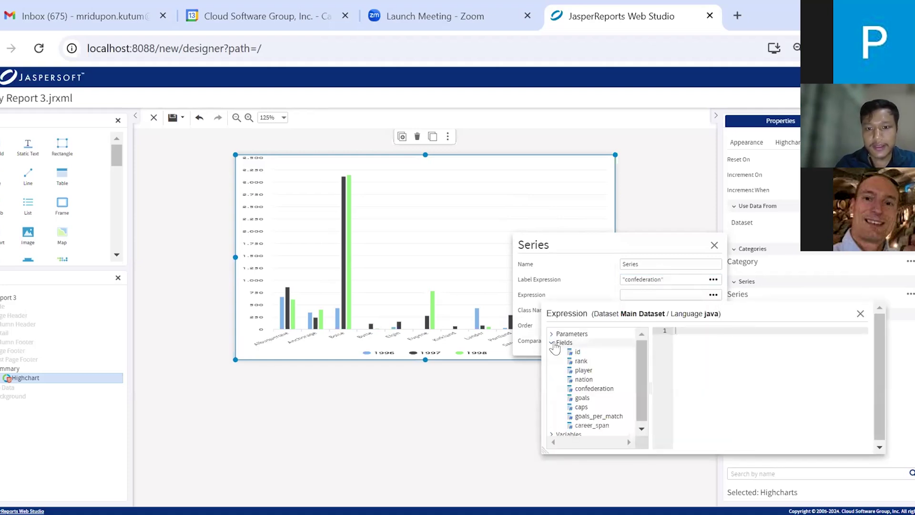
double_click(594, 388)
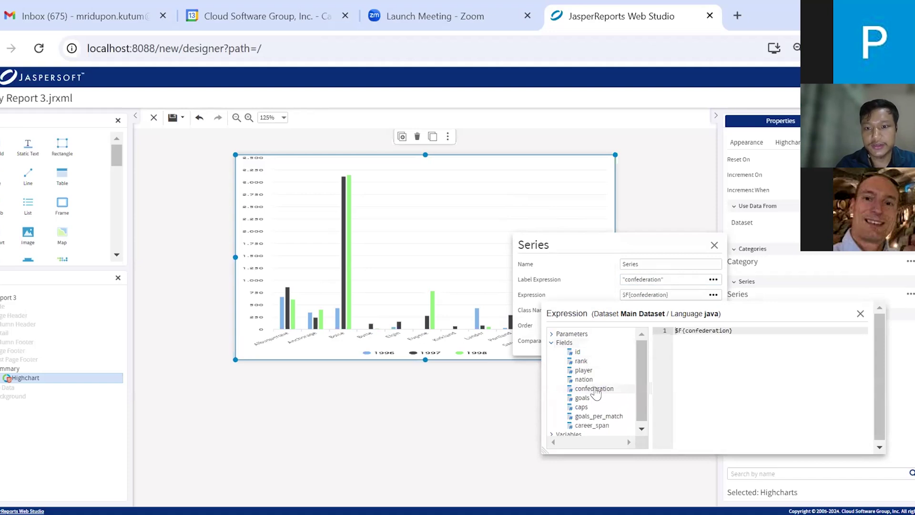
left_click(603, 299)
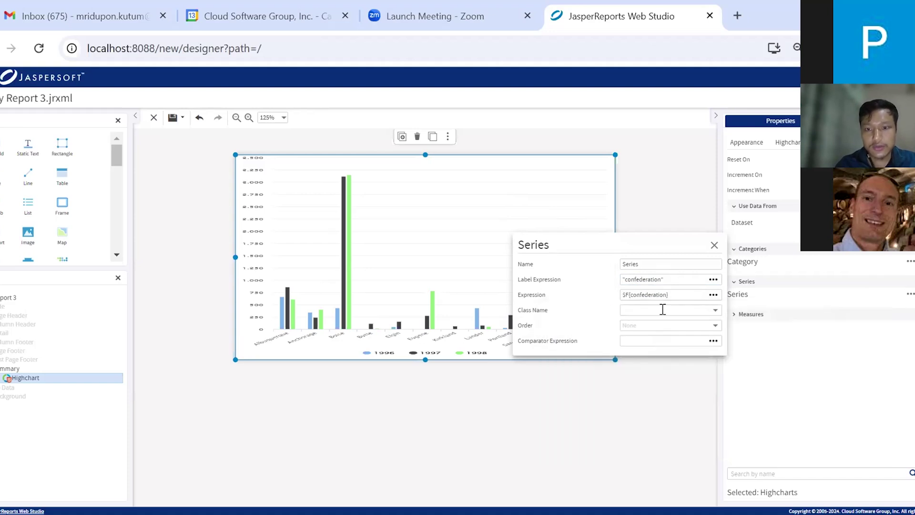
left_click(710, 310)
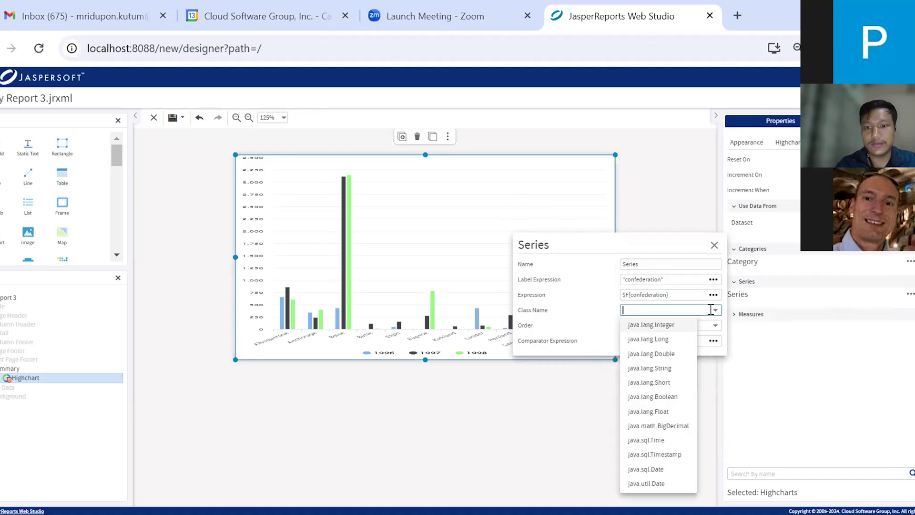
left_click(654, 371)
left_click(669, 375)
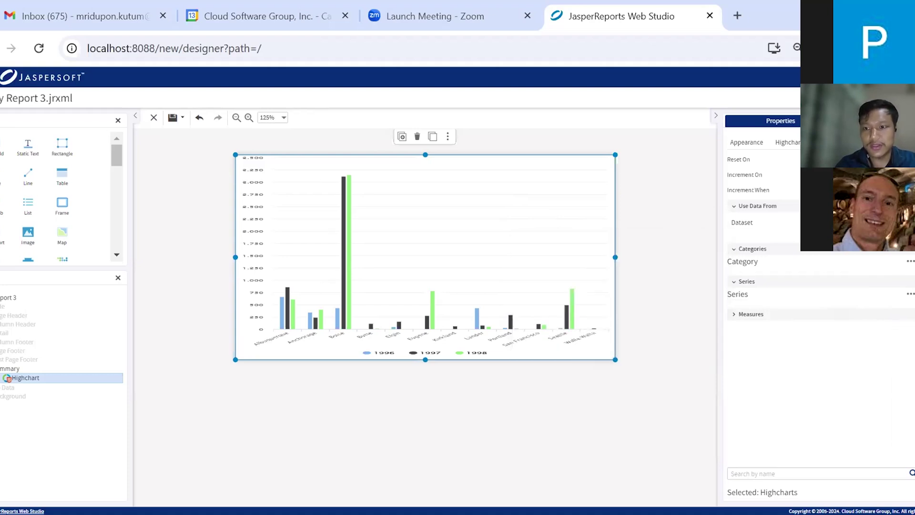
left_click(749, 314)
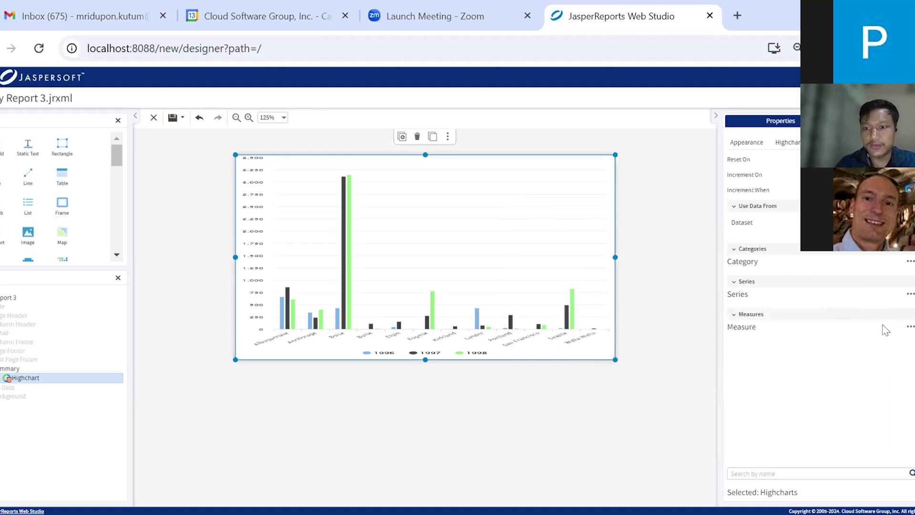
Label the new measure 'goals' and set its value expression to $F{goals}
left_click(909, 327)
left_click(656, 296)
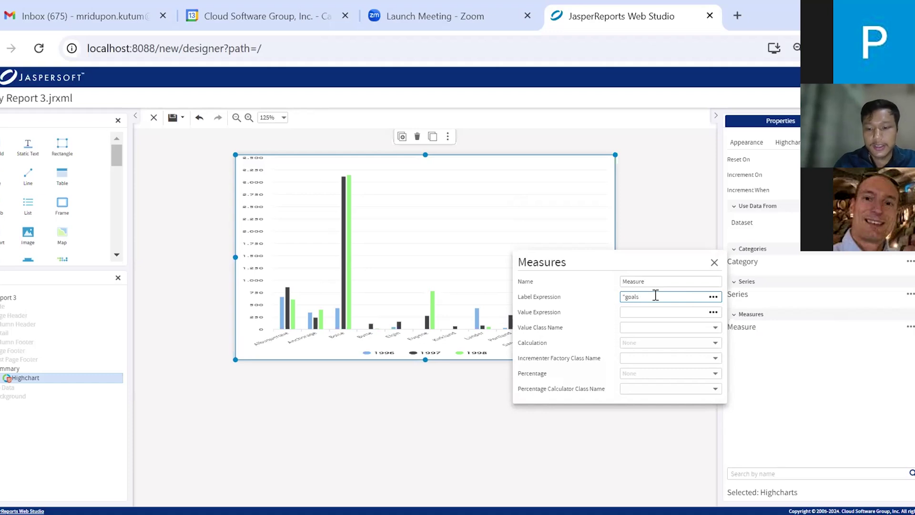
left_click(705, 310)
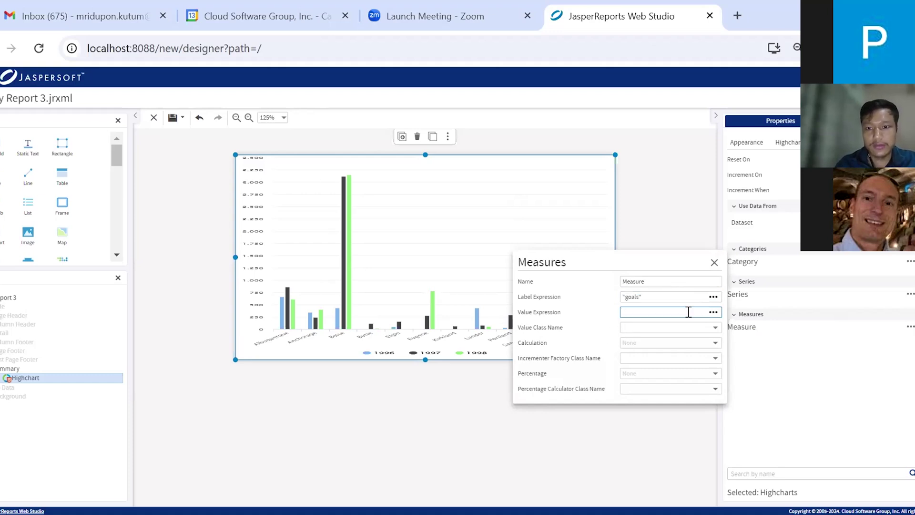
left_click(712, 313)
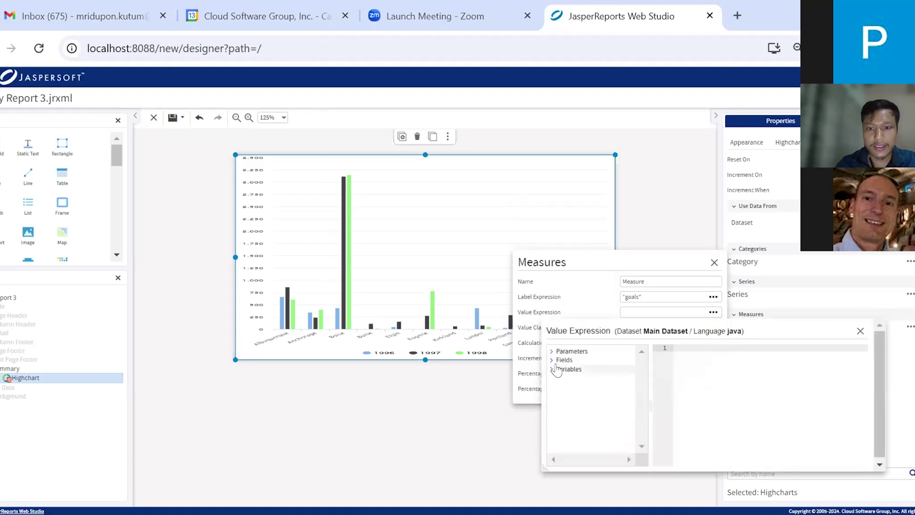
left_click(554, 360)
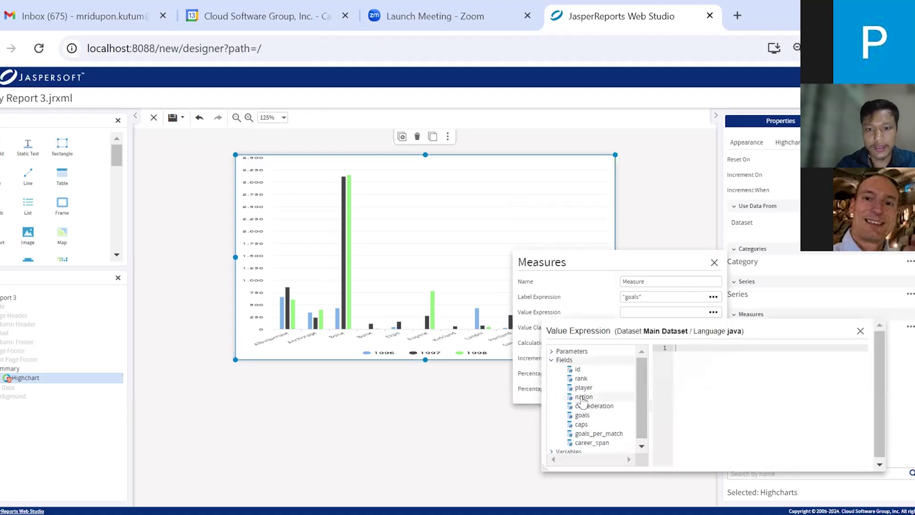
double_click(582, 417)
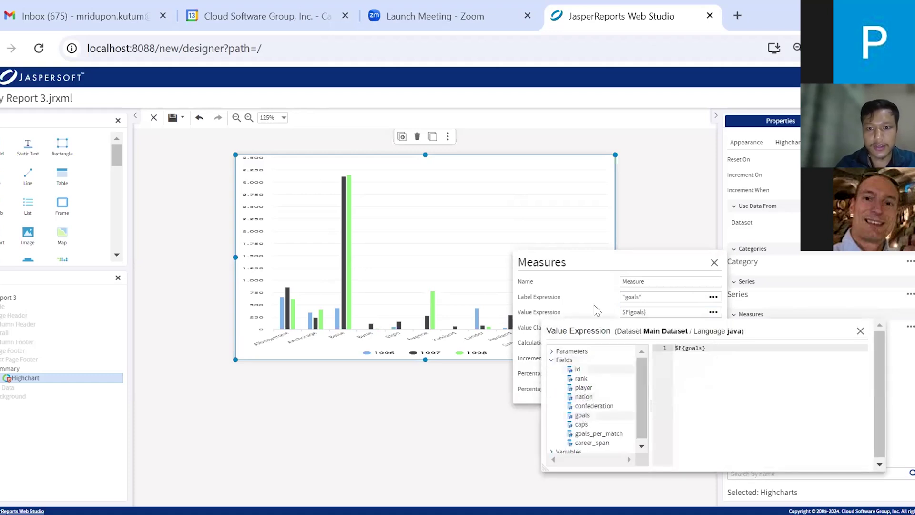
left_click(621, 308)
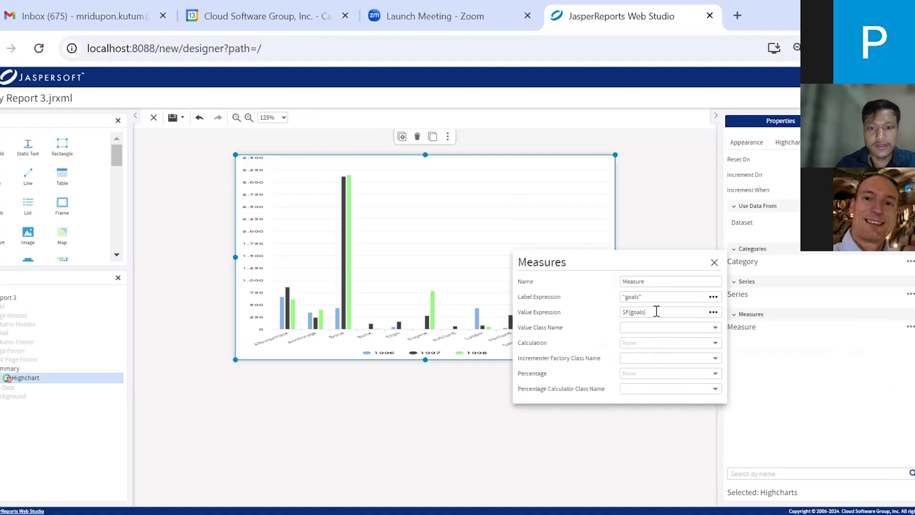
Give the measure value class java.lang.Integer and calculation Sum
left_click(712, 326)
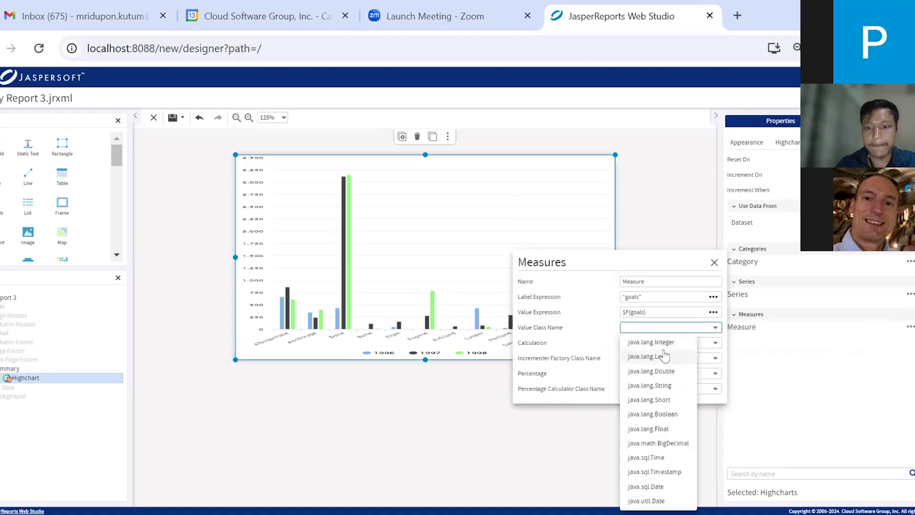
left_click(651, 342)
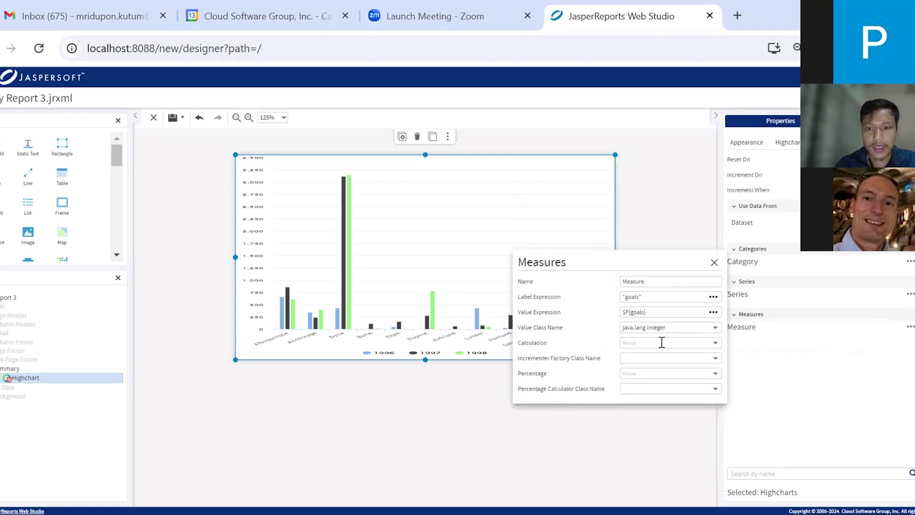
left_click(711, 339)
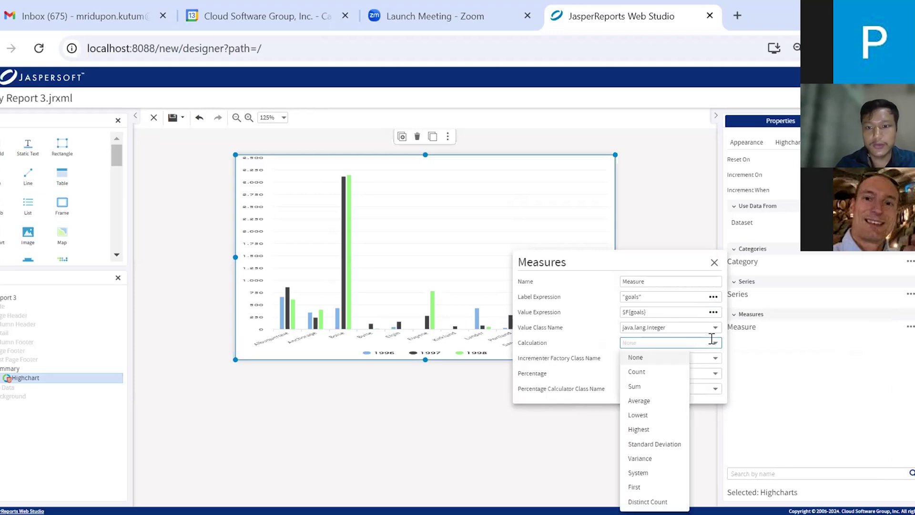
left_click(656, 385)
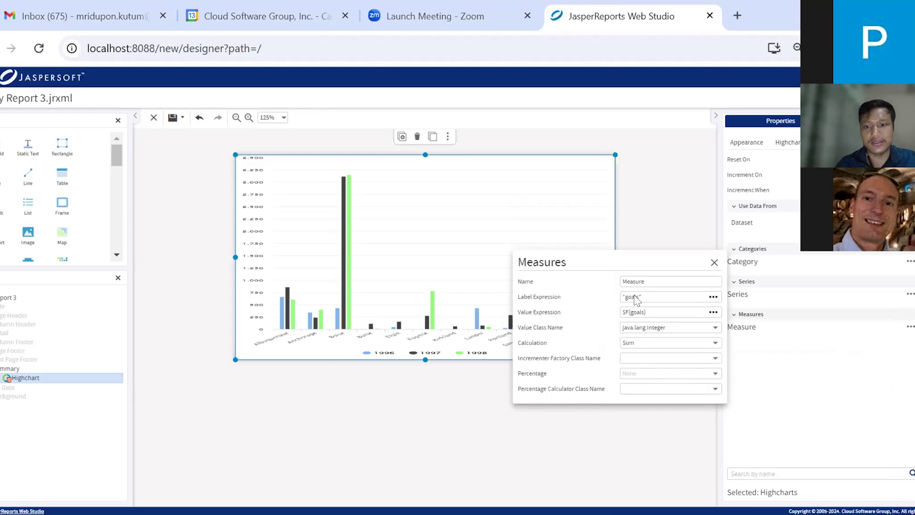
left_click(682, 222)
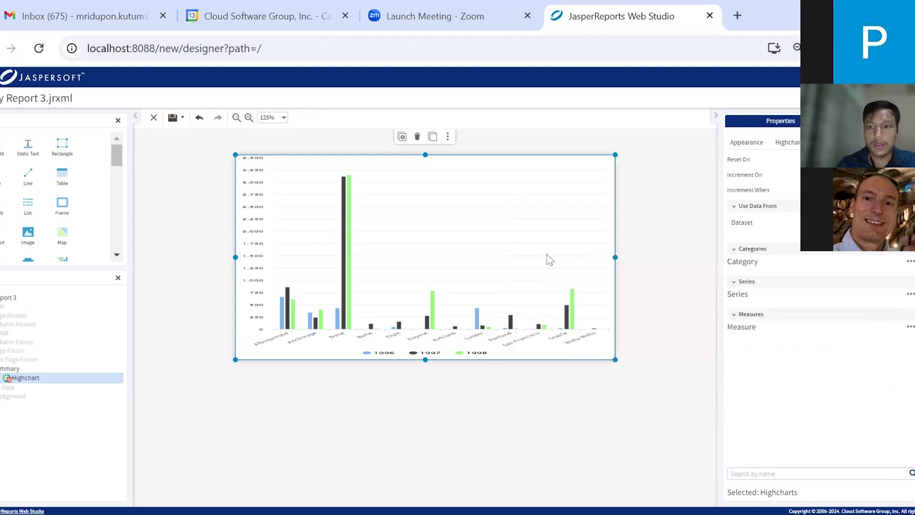
left_click(632, 254)
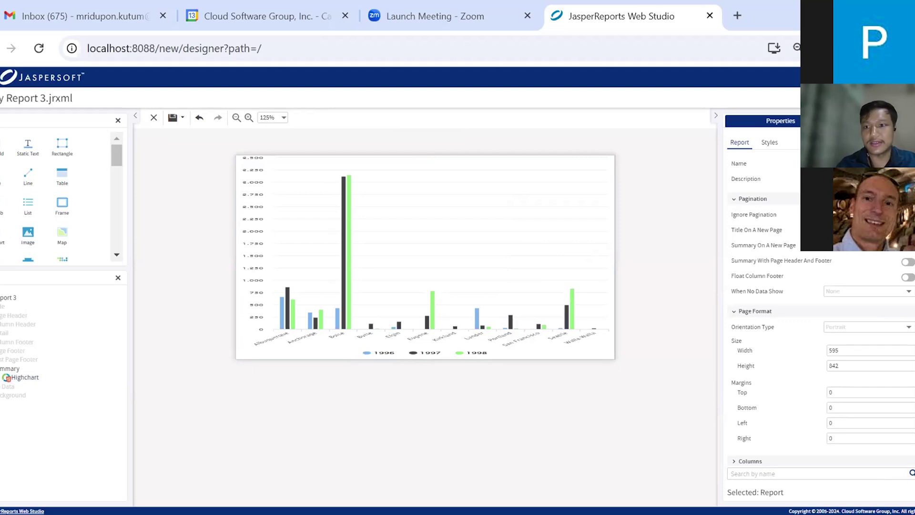
Preview the report, inspect the per-nation goal bars for each confederation, then return to design
left_click(839, 98)
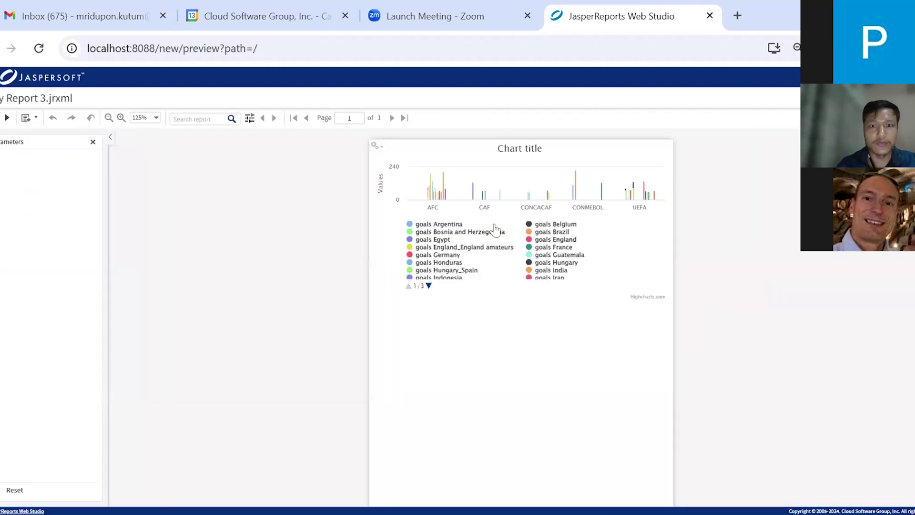
mouse_move(438, 195)
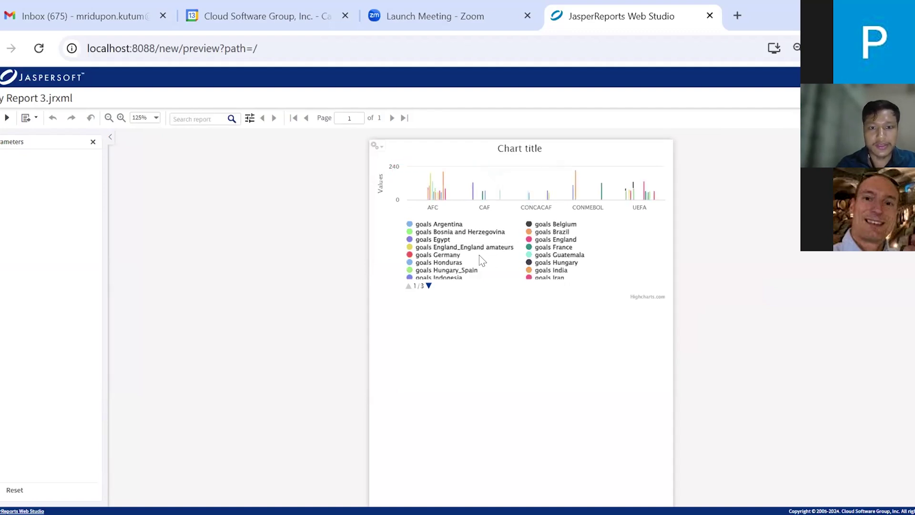
mouse_move(582, 201)
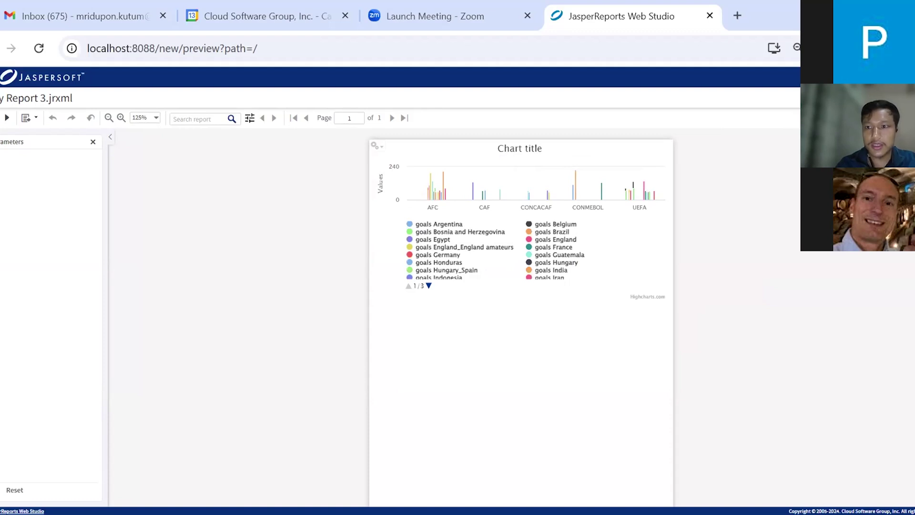
key("alt+Left")
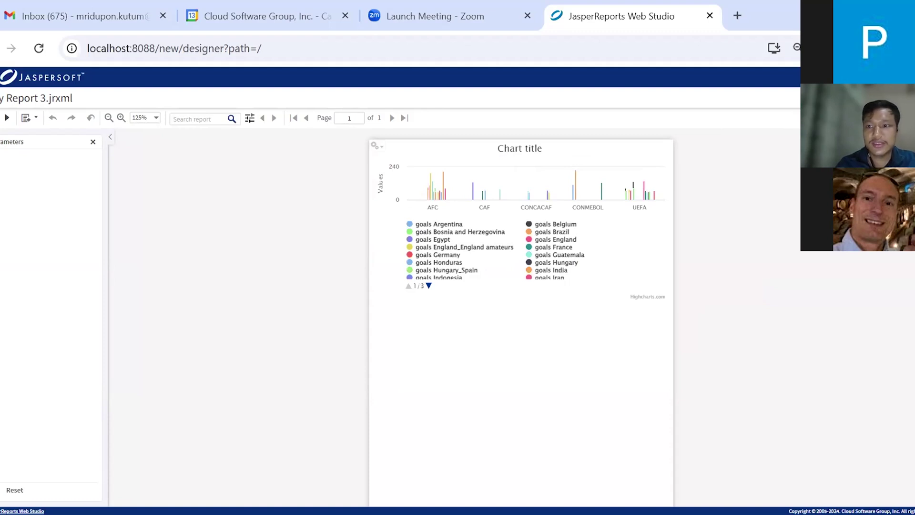
Set Show Legend to false in the column chart's Highcharts legend settings
left_click(547, 267)
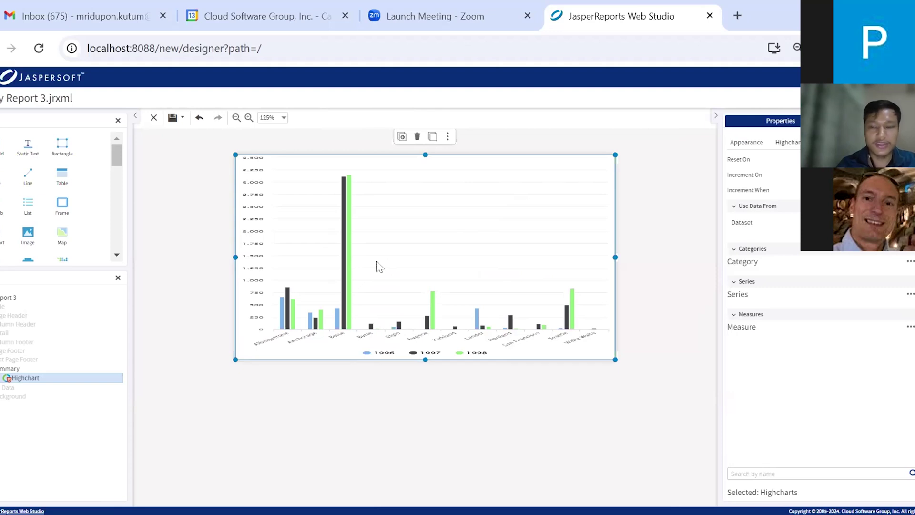
left_click(790, 142)
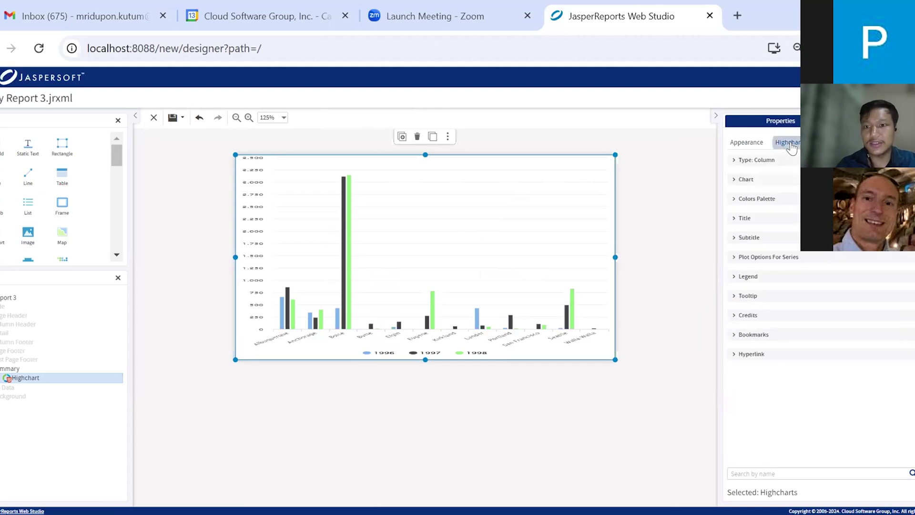
left_click(734, 277)
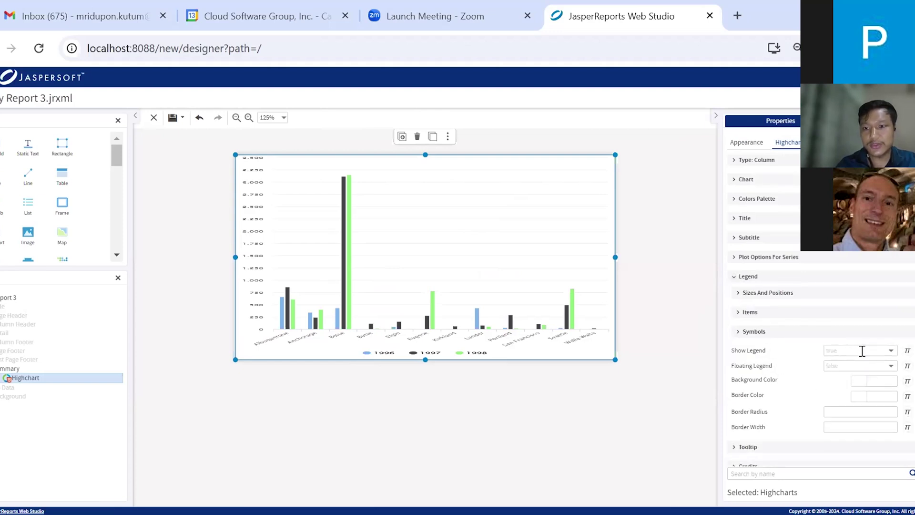
left_click(885, 351)
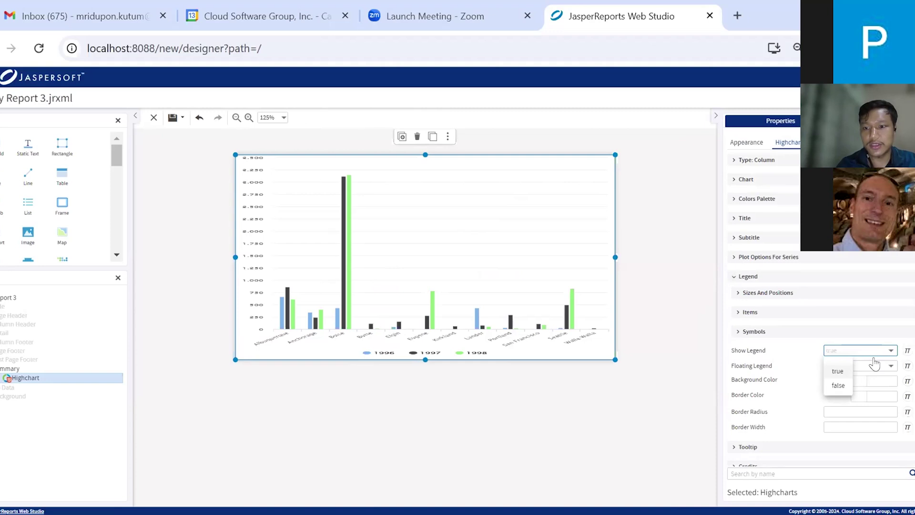
left_click(838, 386)
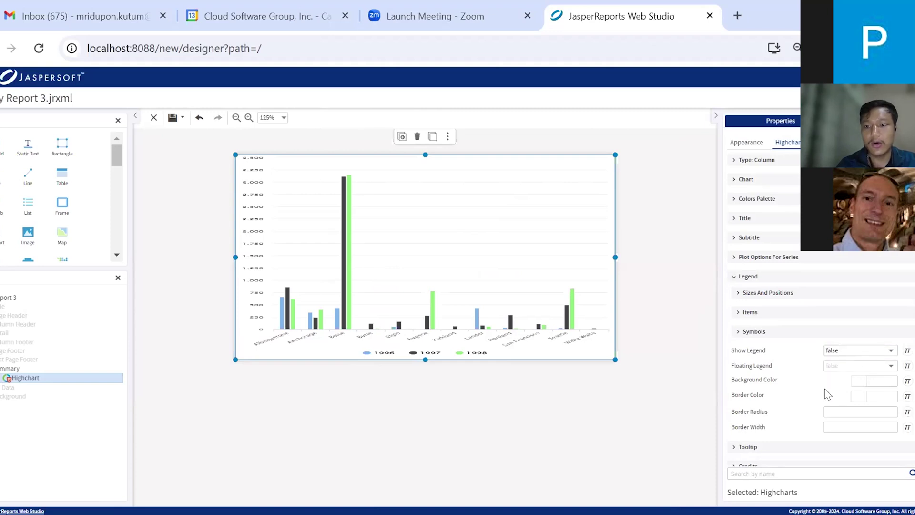
left_click(734, 219)
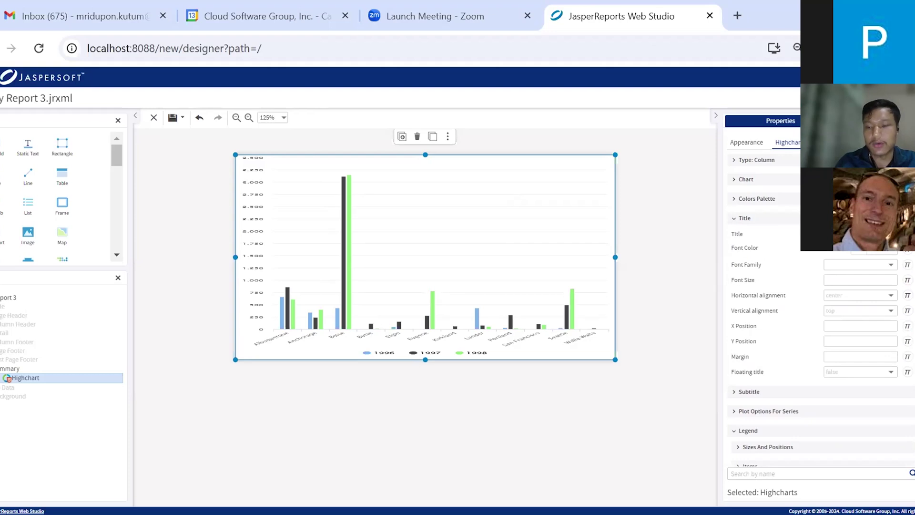
Make the chart title dark green in the Calibri Light font
left_click(856, 254)
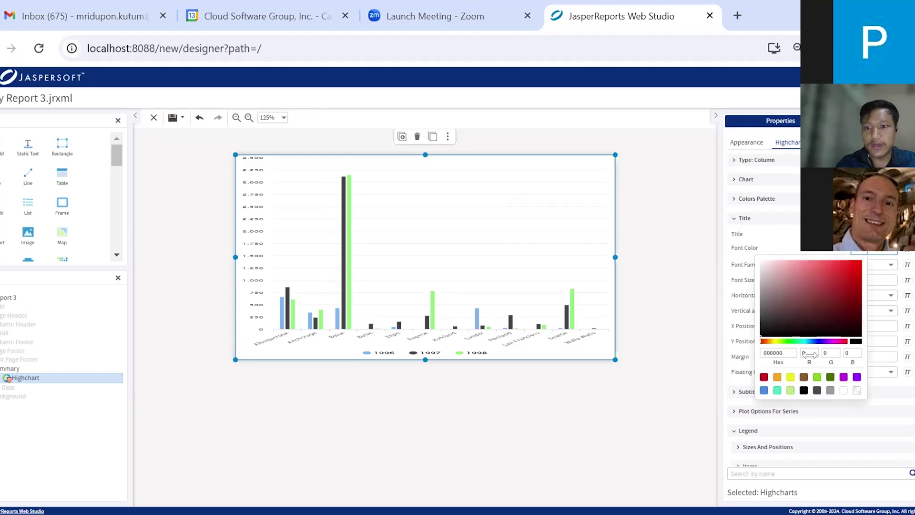
left_click_drag(795, 306, 837, 293)
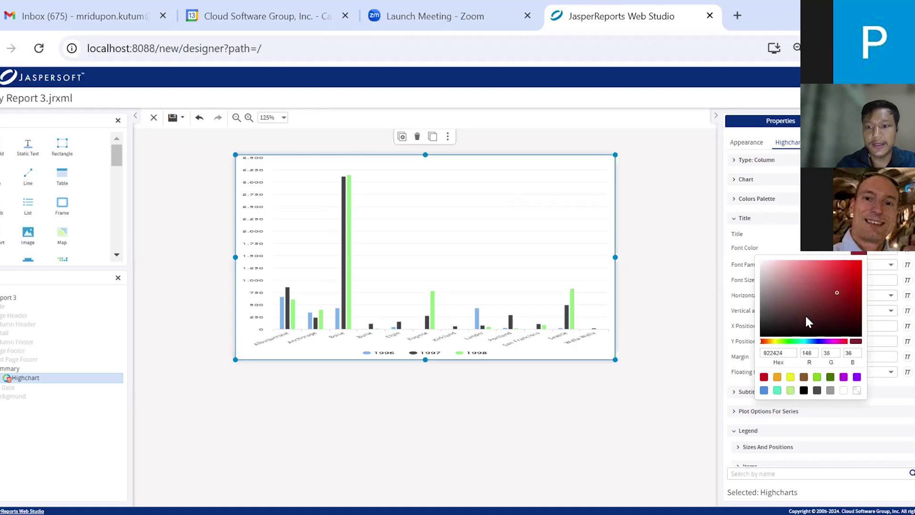
left_click(830, 377)
left_click(787, 244)
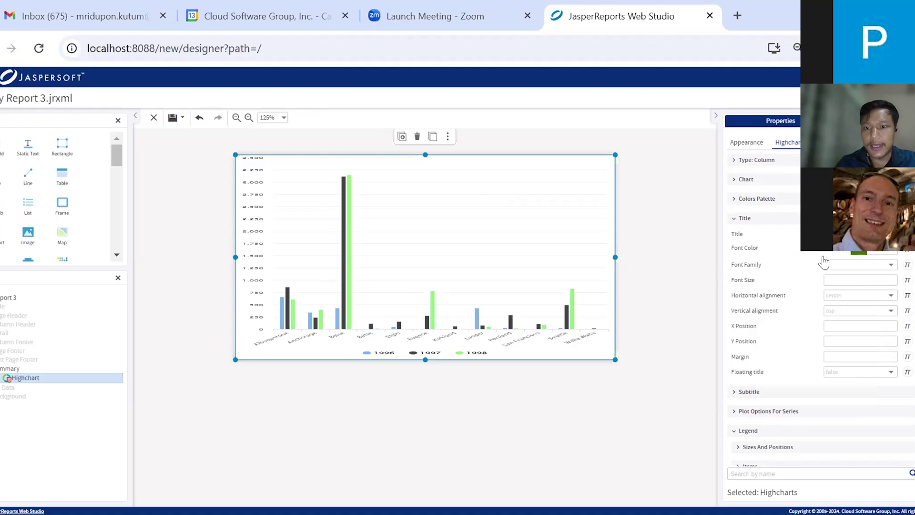
left_click(890, 264)
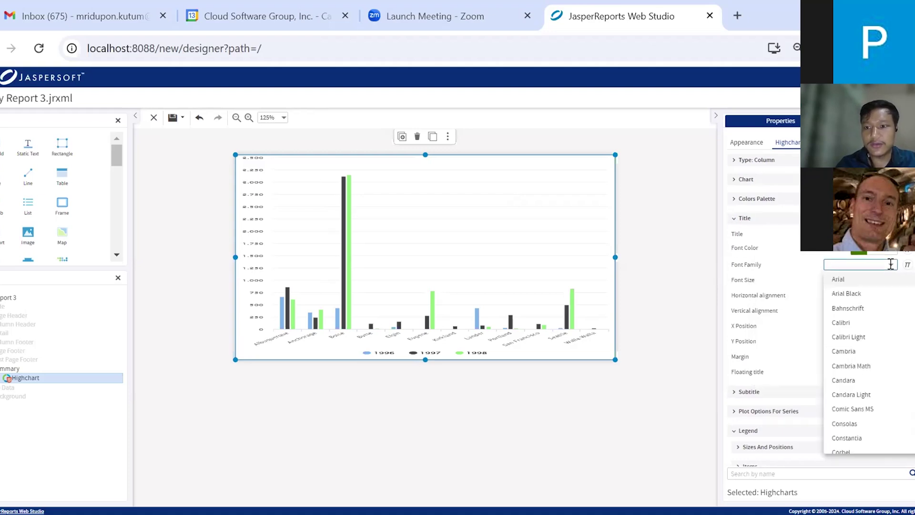
left_click(854, 336)
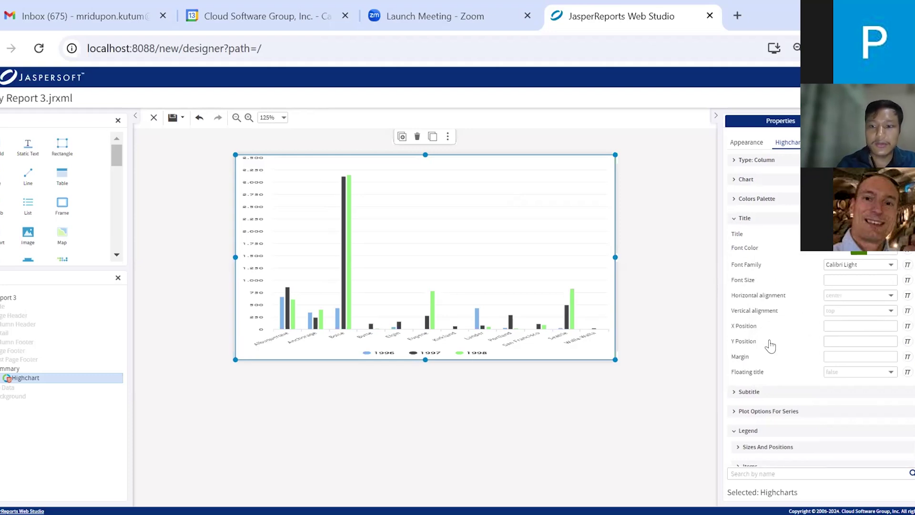
Give the chart the subtitle 'Players goals'
mouse_move(771, 345)
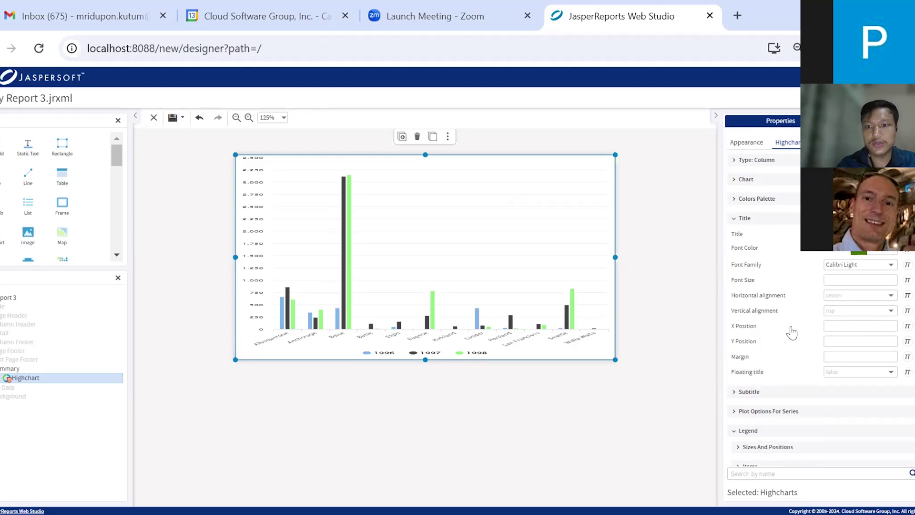
left_click(734, 392)
left_click(843, 407)
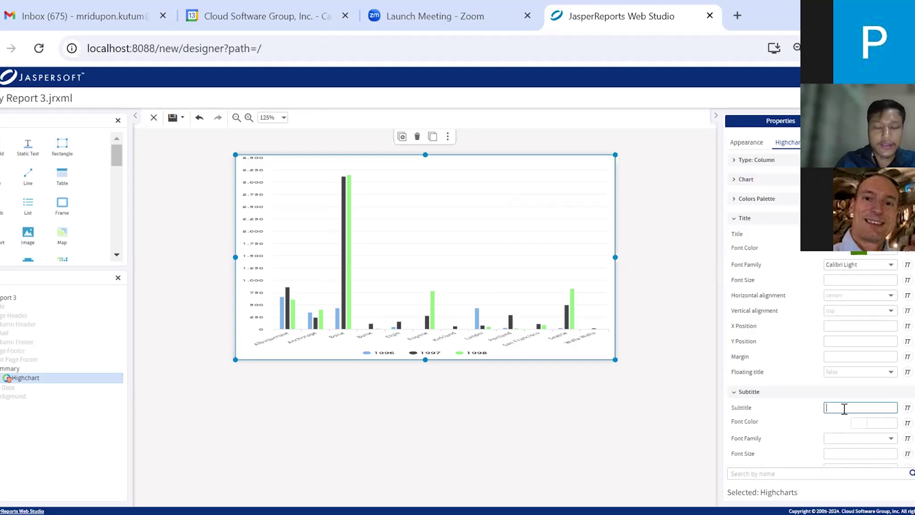
type("Players goals")
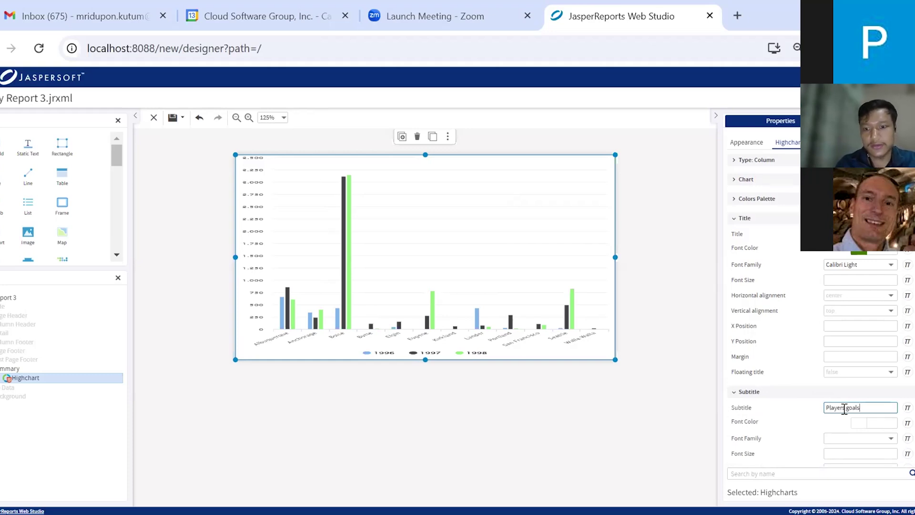
scroll(806, 389, "down", 5)
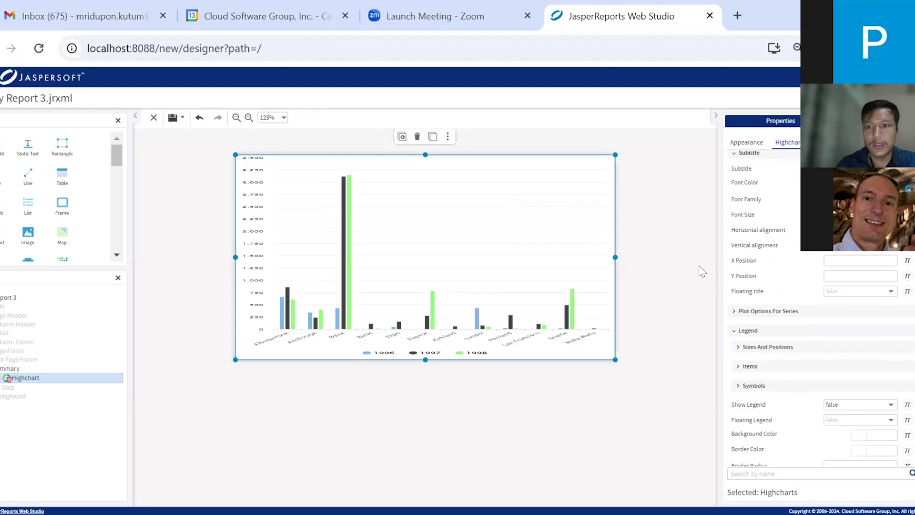
Deselect the chart and preview the report, scrolling through the rendered Goals chart
left_click(713, 220)
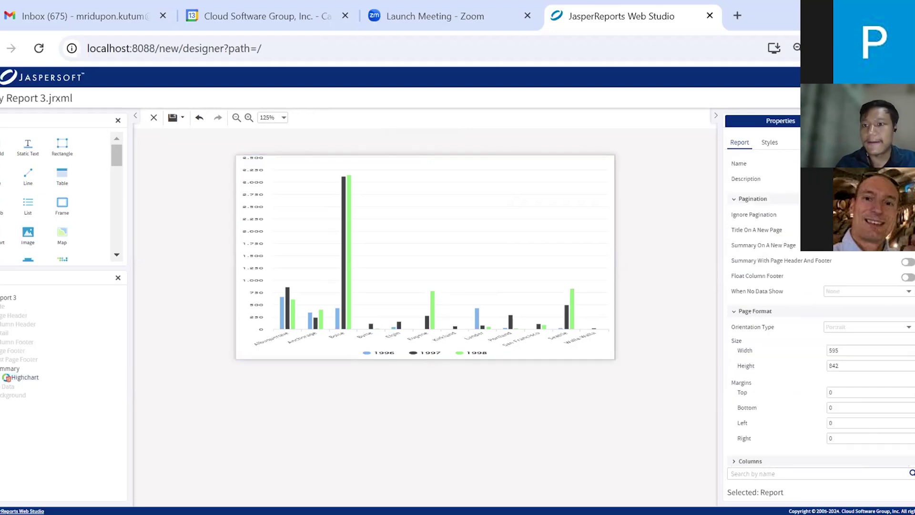
left_click(885, 98)
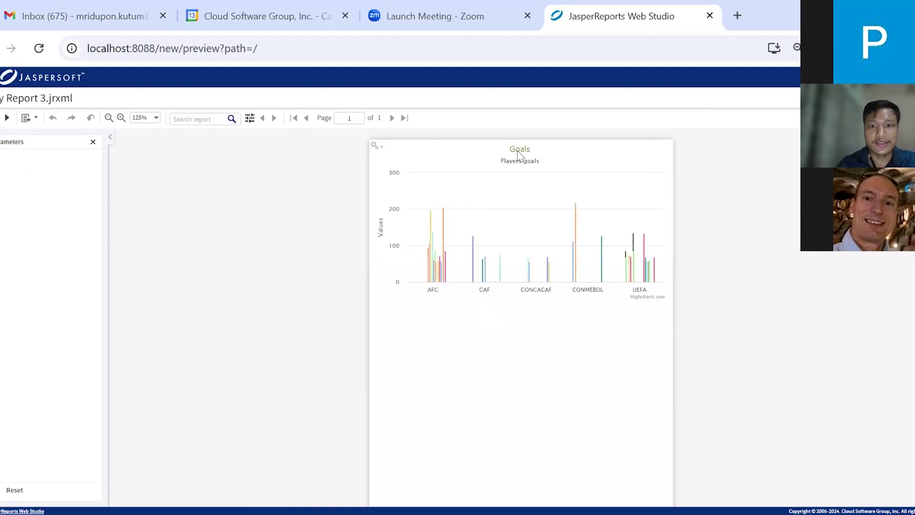
scroll(574, 331, "down", 1)
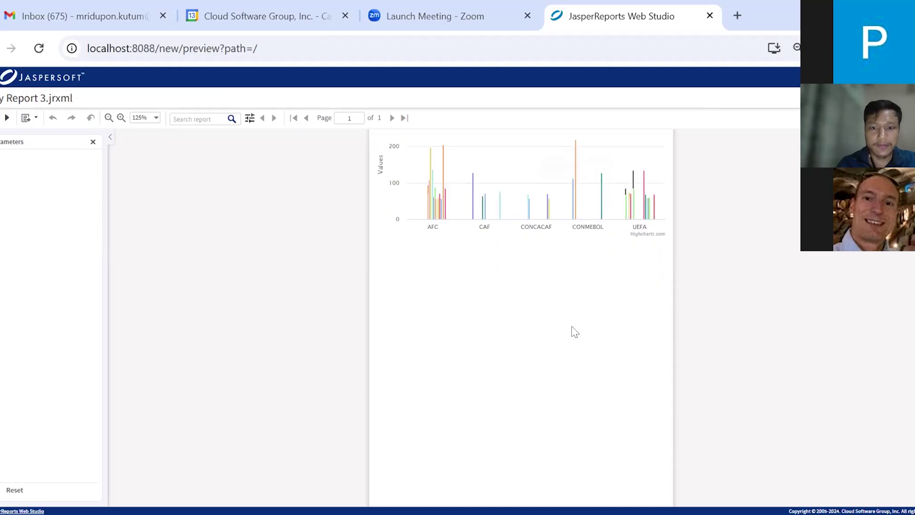
scroll(574, 332, "up", 1)
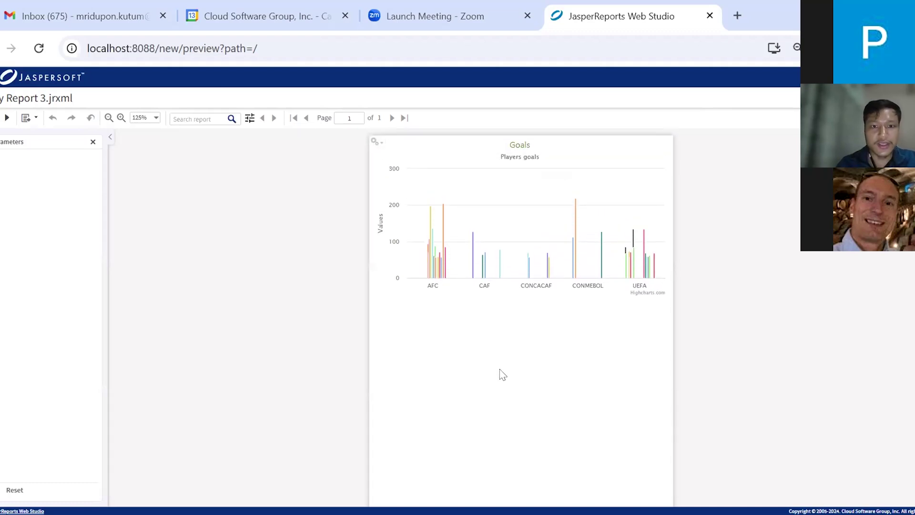
scroll(501, 374, "down", 1)
scroll(503, 374, "up", 1)
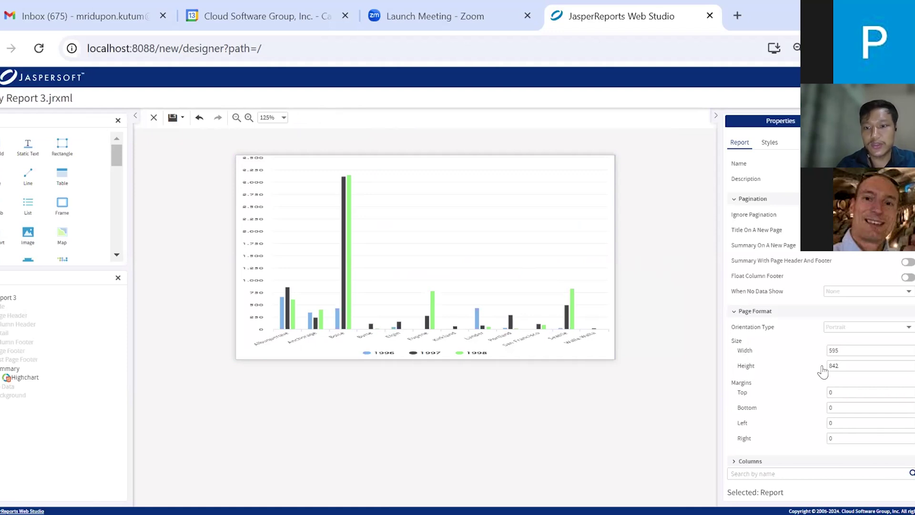
Change the page height from 842 to 700 and preview the report
left_click(838, 365)
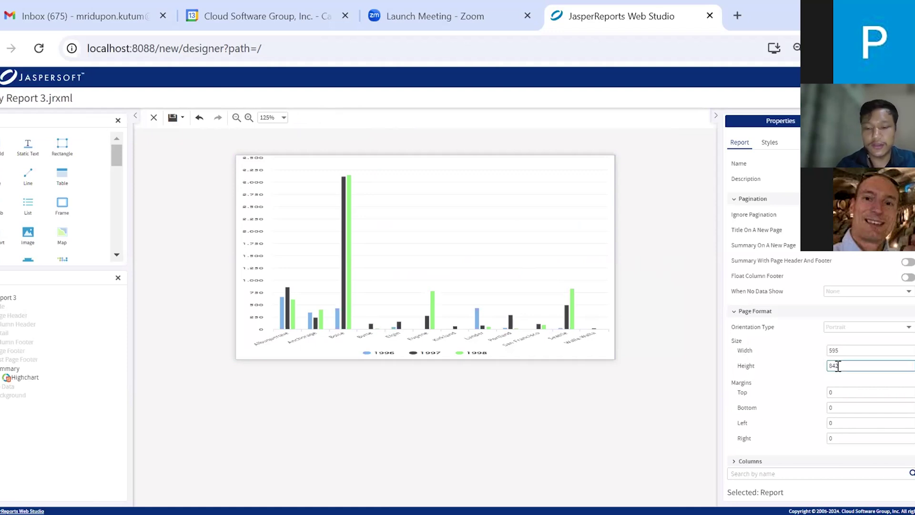
key("BackSpace")
key("BackSpace")
type("700")
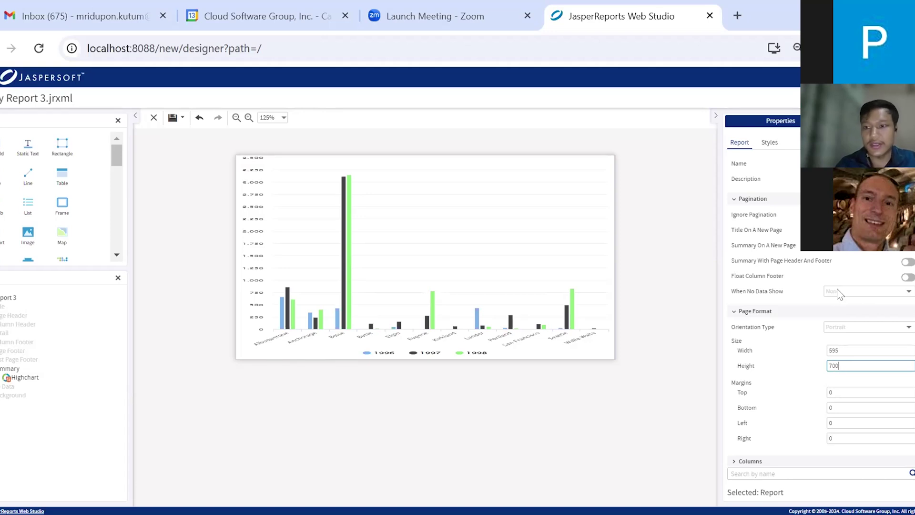
left_click(877, 98)
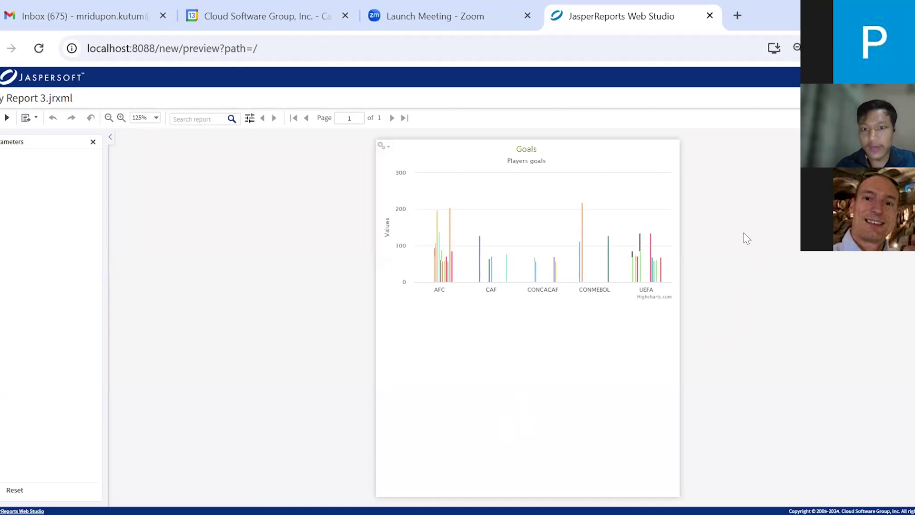
Read the AFC players' goal values in the preview, then return to the designer
mouse_move(443, 271)
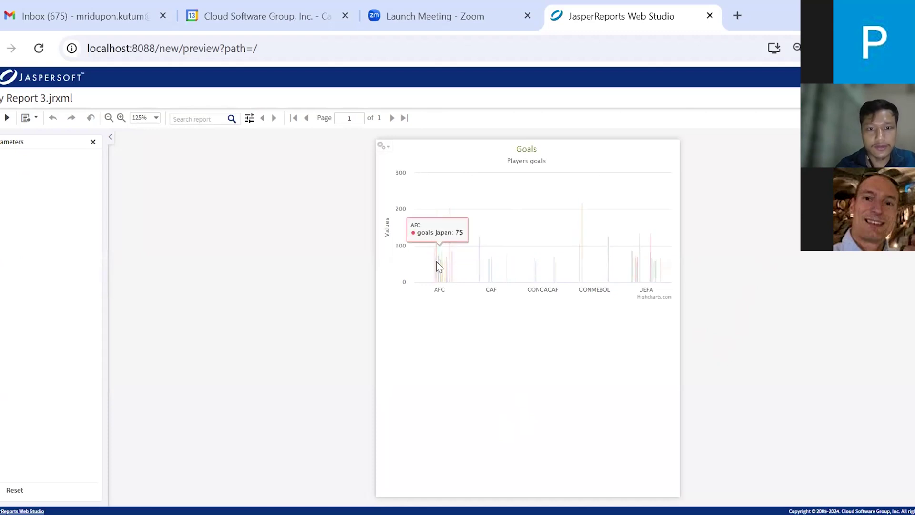
mouse_move(436, 254)
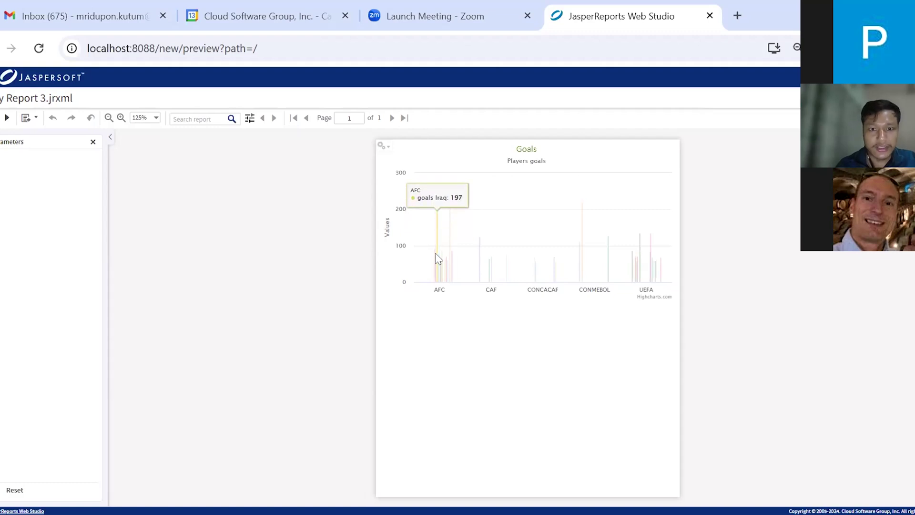
mouse_move(437, 296)
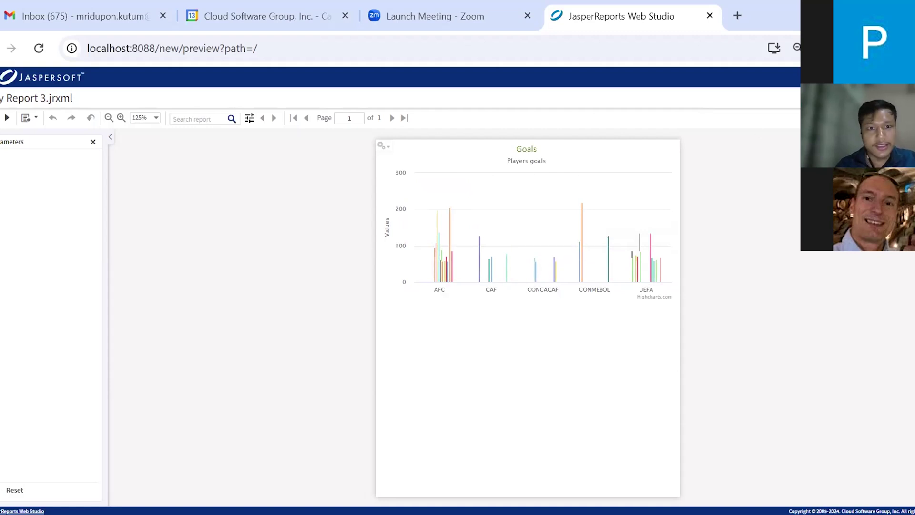
left_click(841, 98)
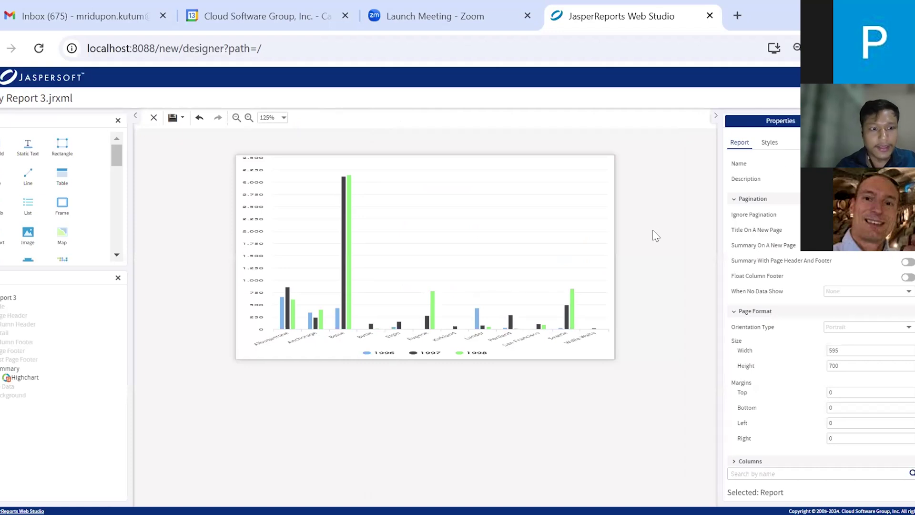